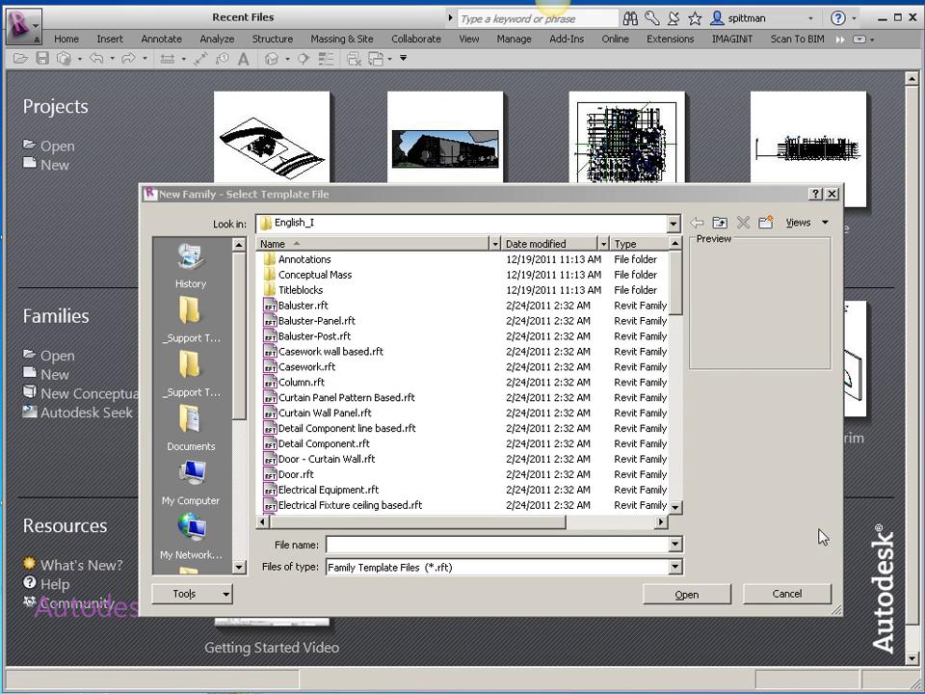
Create a new family from the Generic Model line based.rft template.
left_click_drag(674, 306, 684, 369)
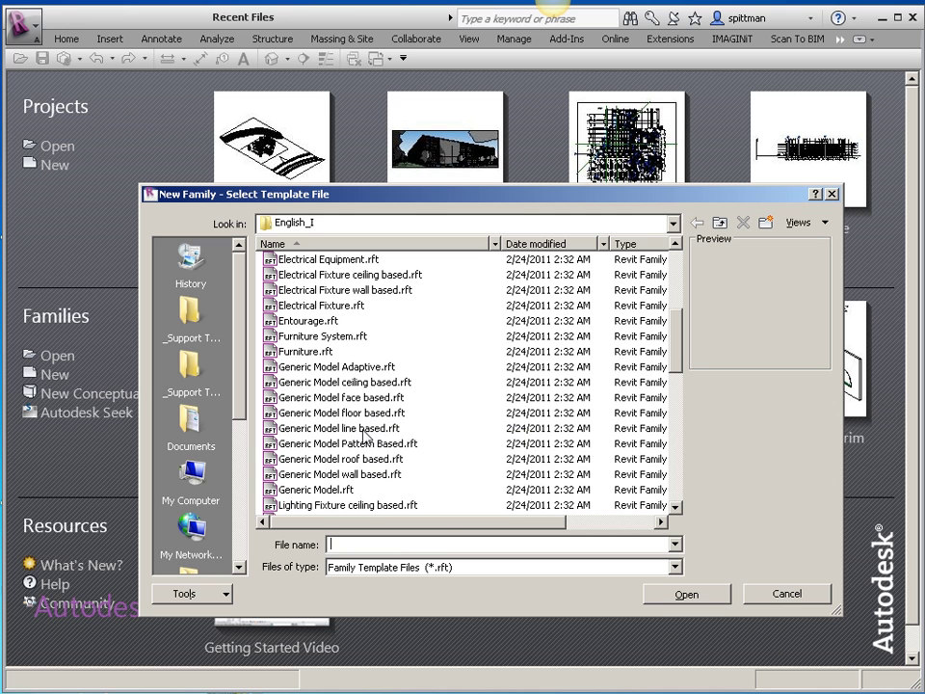
left_click(364, 428)
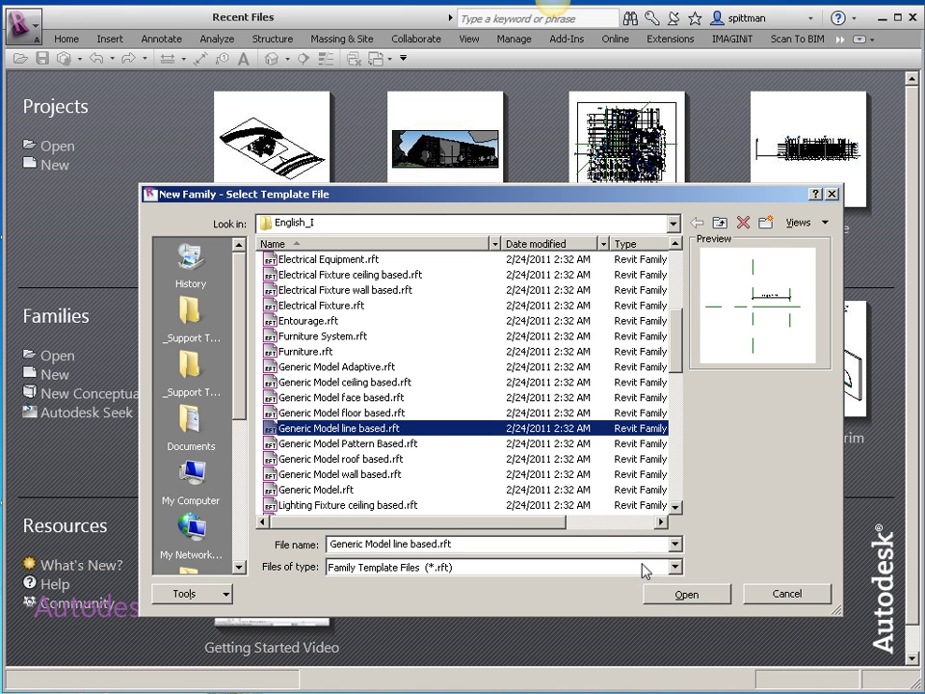
left_click(686, 593)
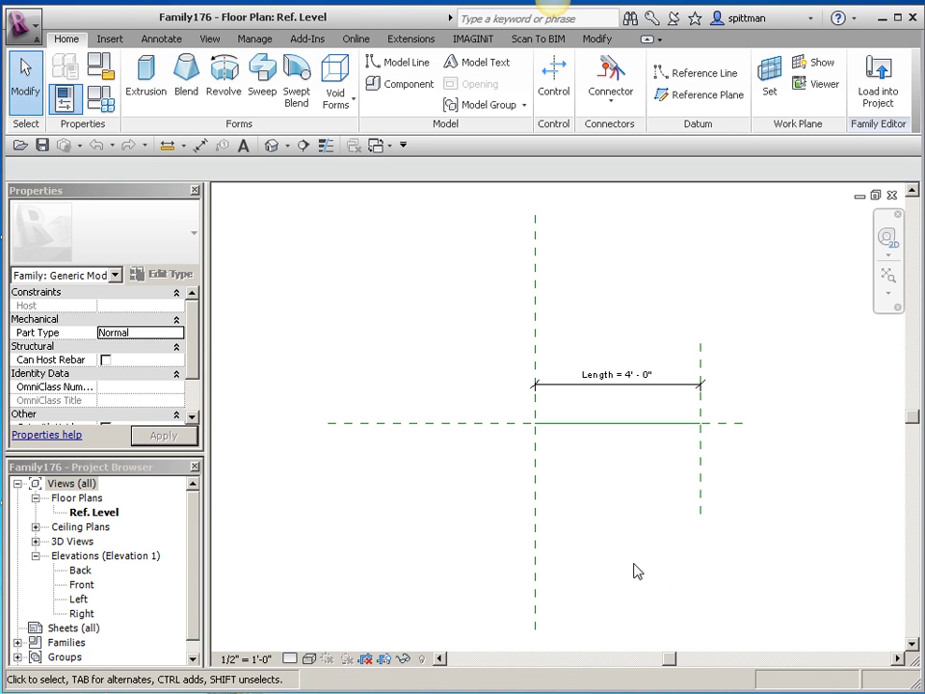
left_click(99, 77)
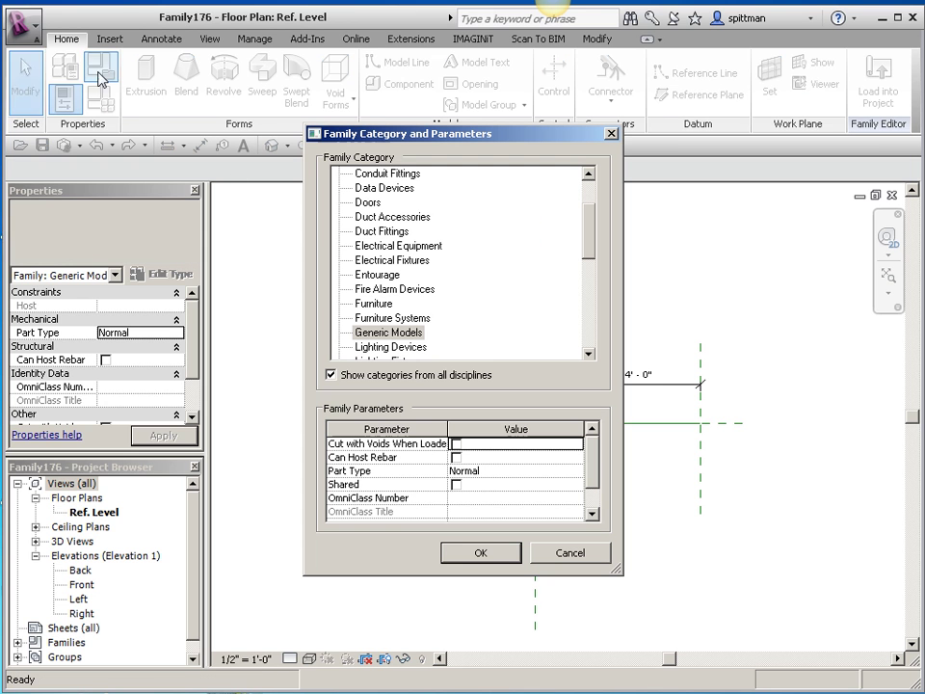
left_click_drag(587, 251, 610, 329)
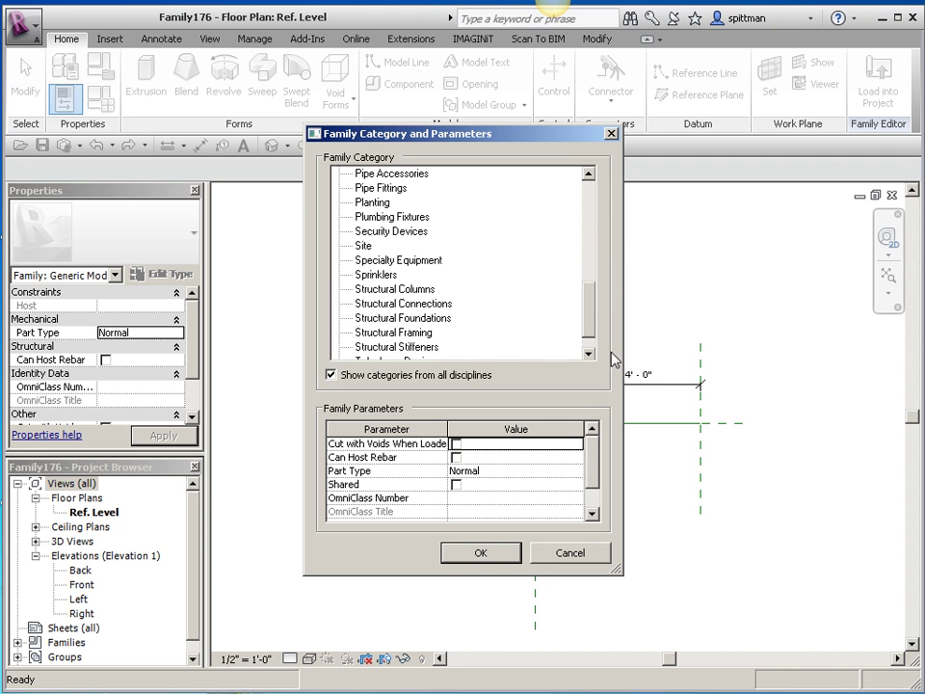
left_click(503, 558)
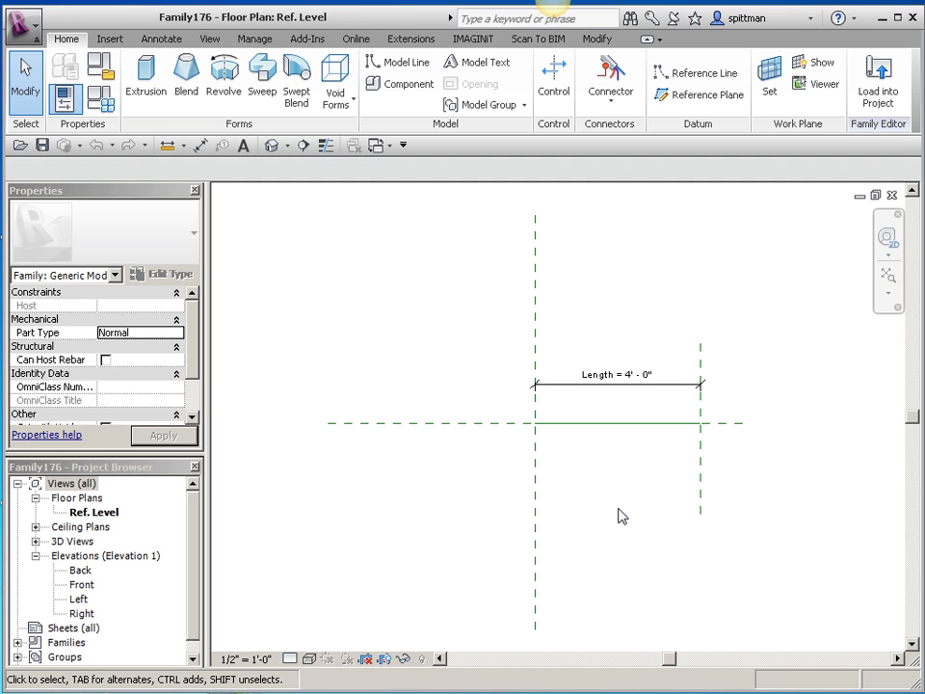
Start a sweep and pick the reference line as its path.
left_click(263, 89)
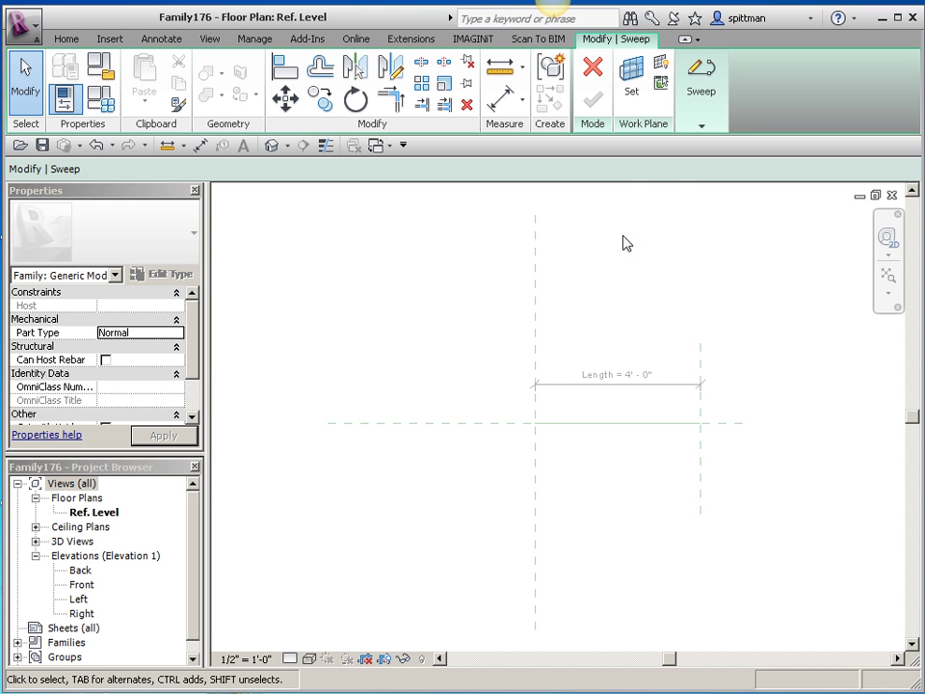
left_click(704, 124)
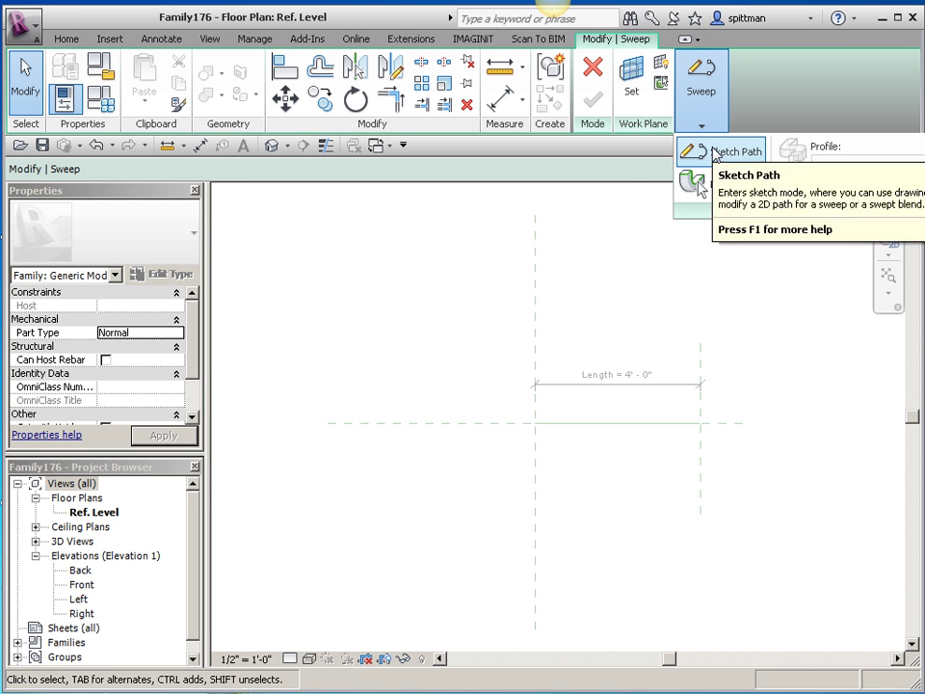
left_click(714, 154)
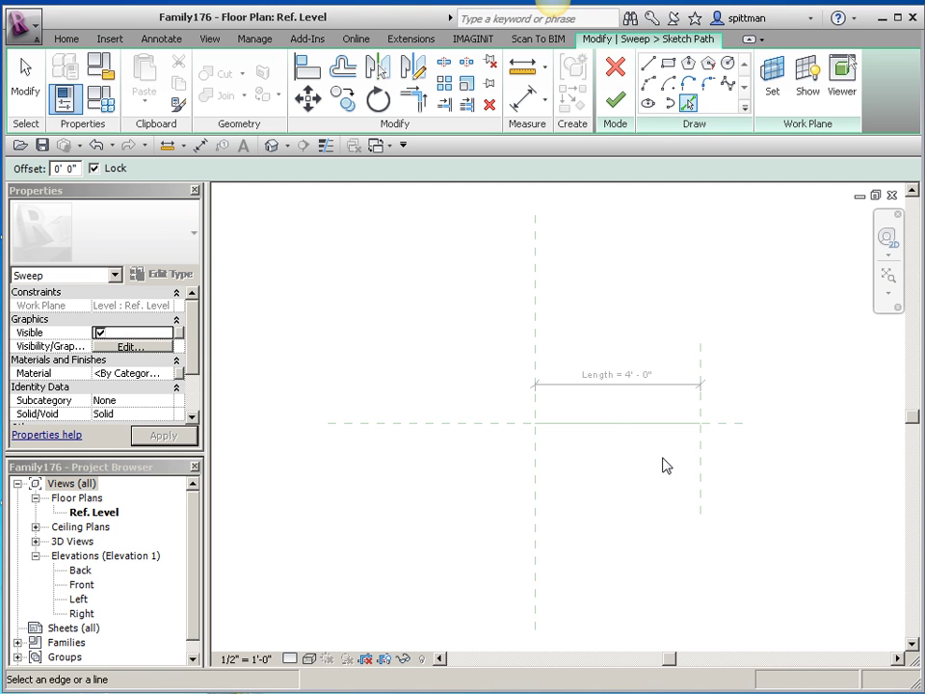
left_click(614, 423)
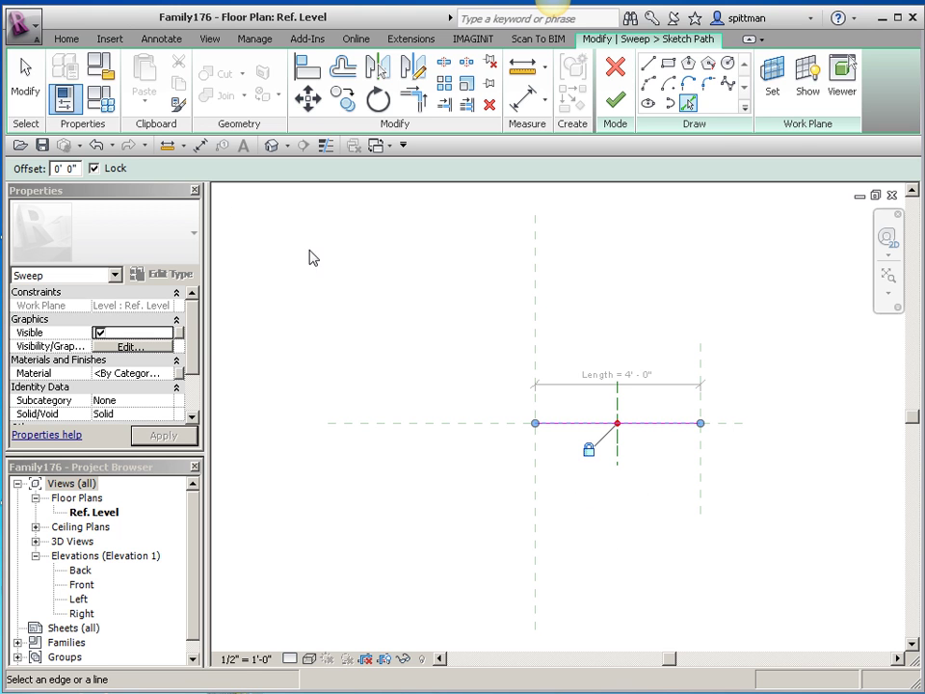
Flex the Length type parameter to 6' 0" in Family Types.
left_click(69, 72)
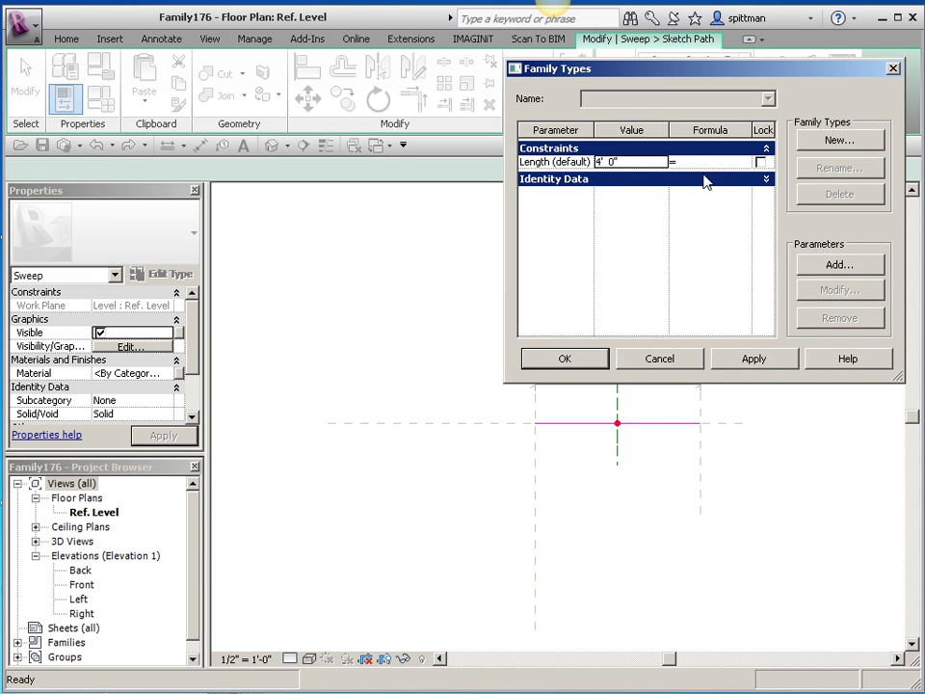
left_click(646, 164)
type("6")
left_click(764, 357)
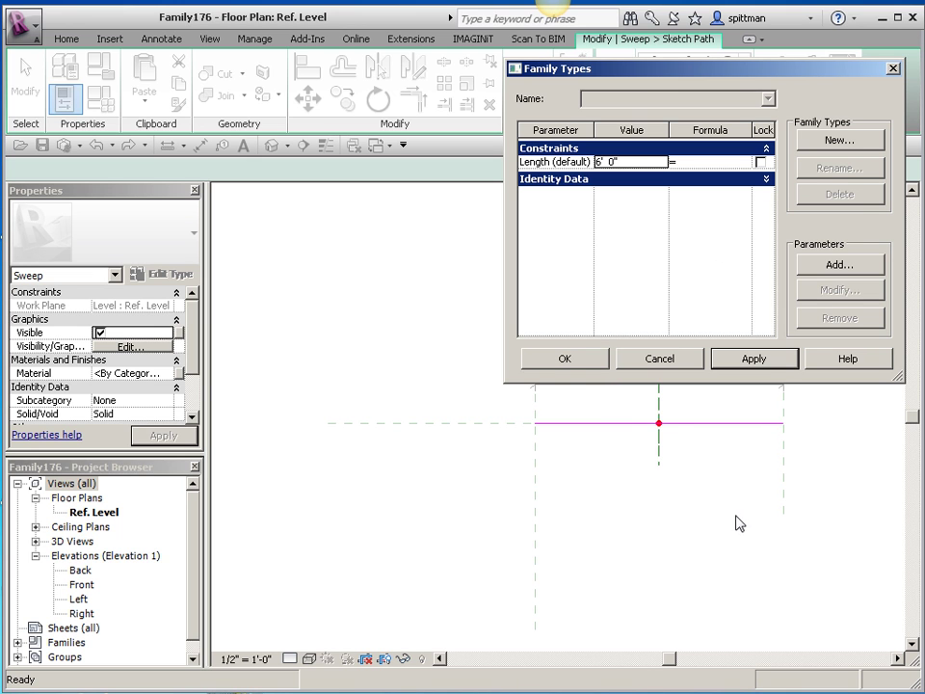
left_click(565, 358)
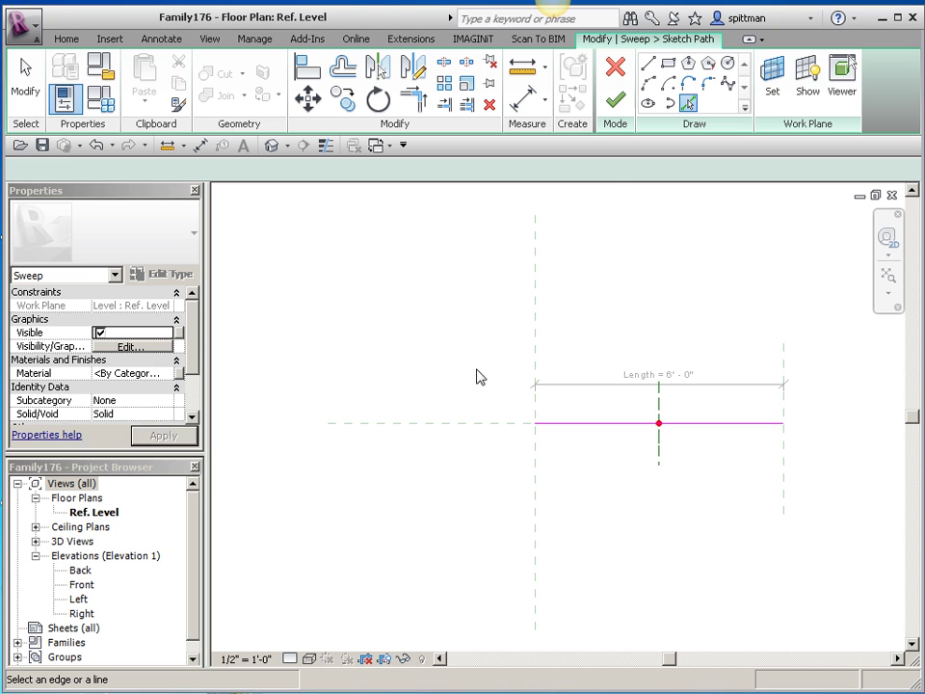
Finish the sweep path and edit the sweep profile in Elevation: Left.
left_click(616, 100)
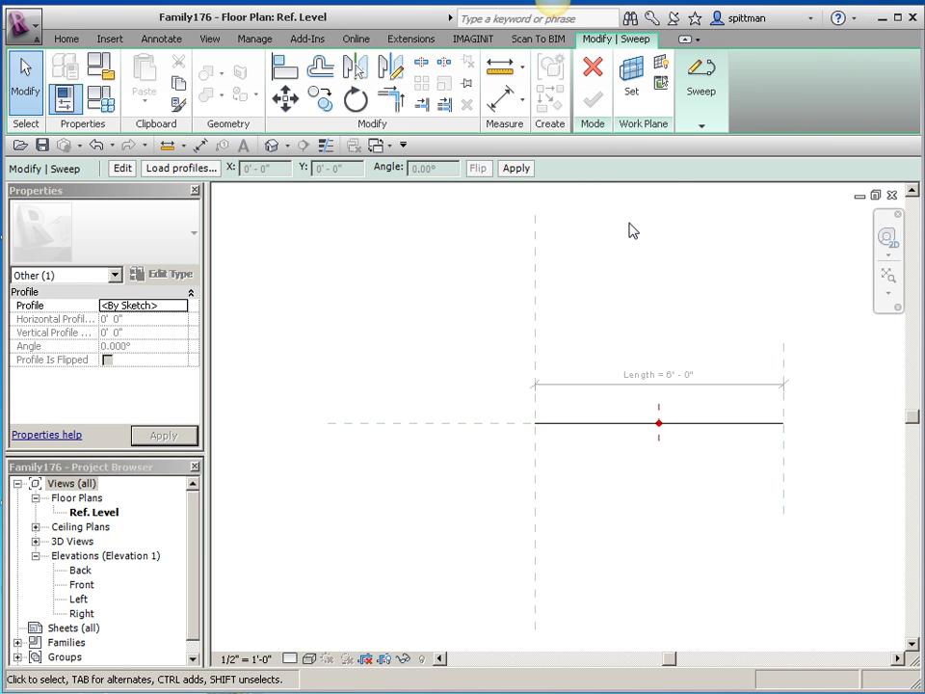
left_click(699, 129)
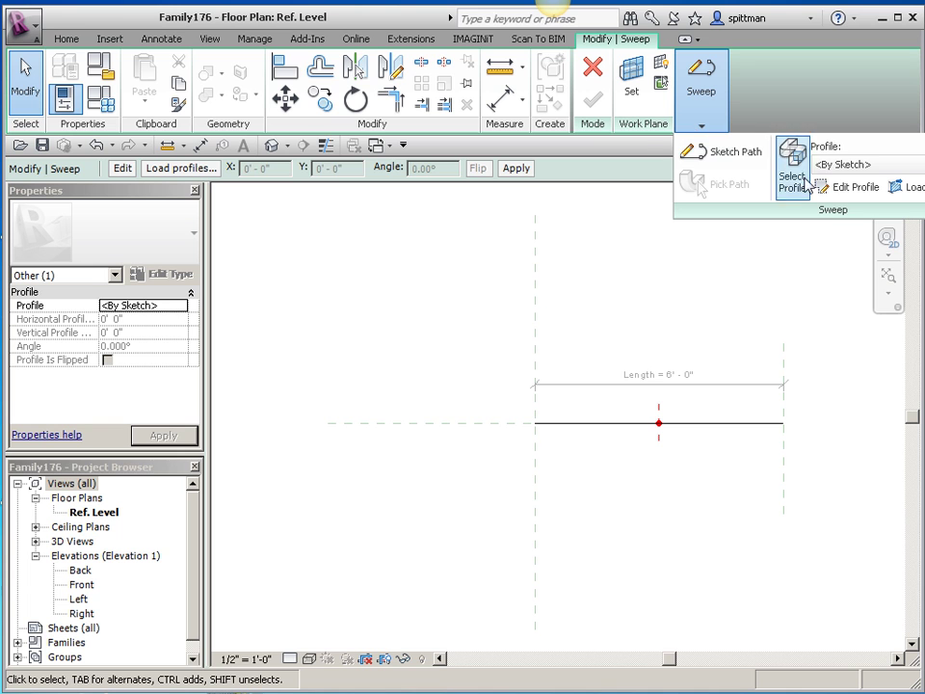
left_click(846, 187)
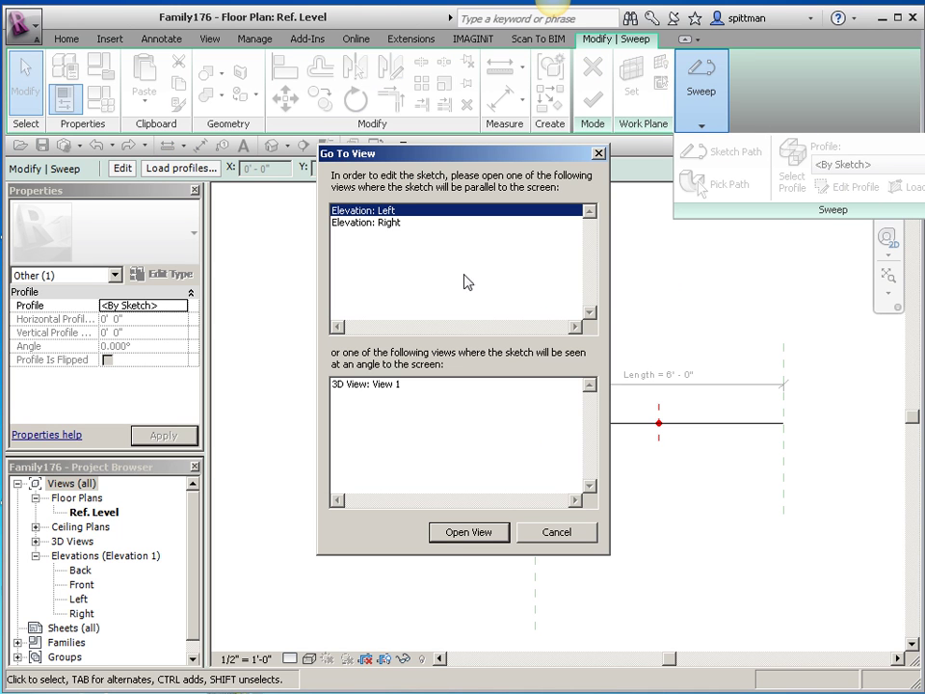
left_click(468, 541)
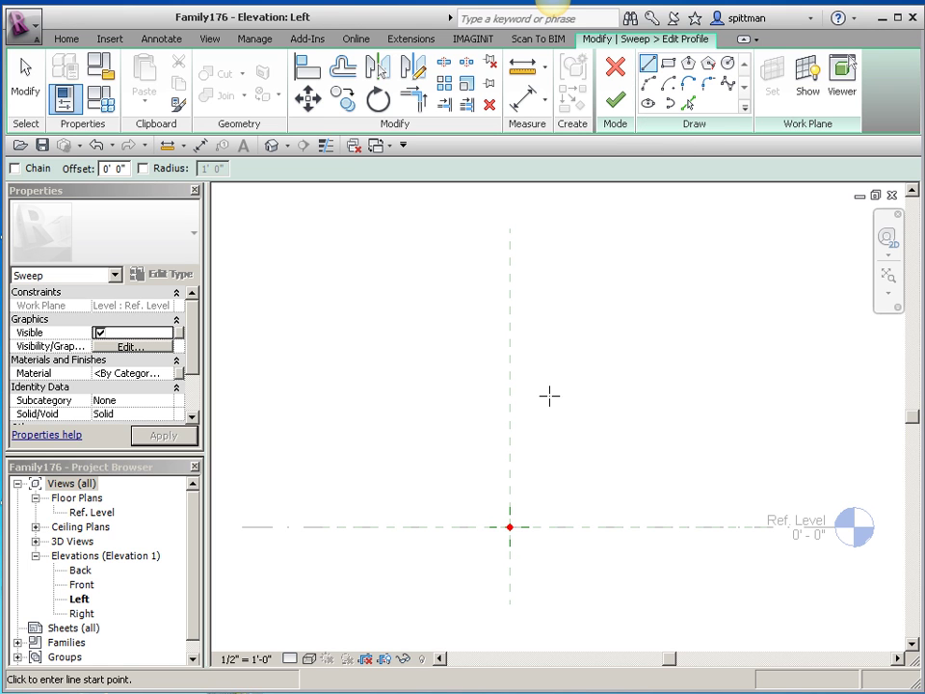
Draw a 1'-9" profile line sloping down-left from the reference-plane intersection.
left_click(507, 526)
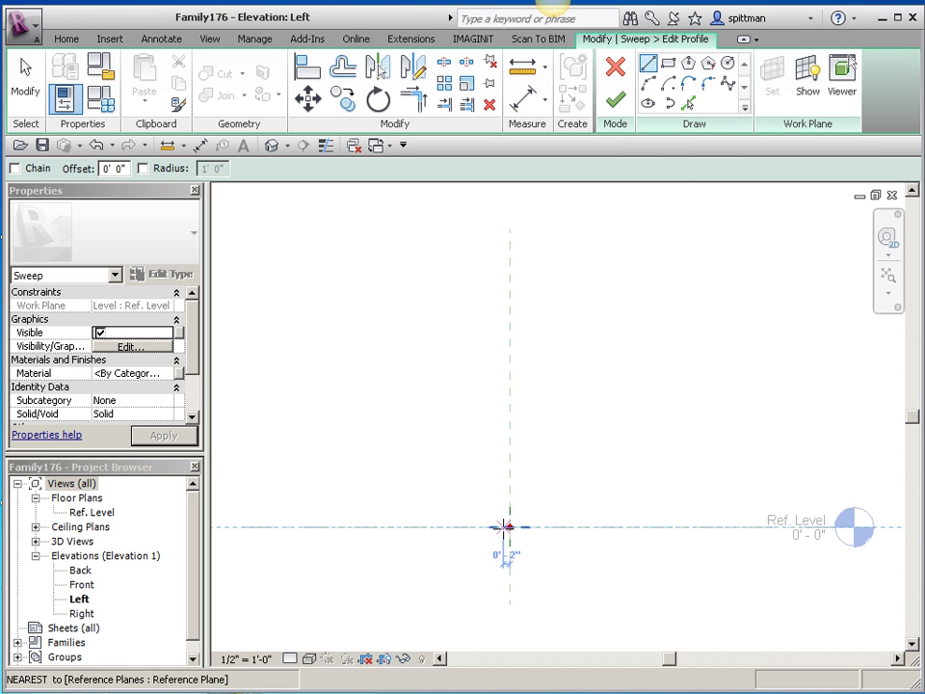
key("Escape")
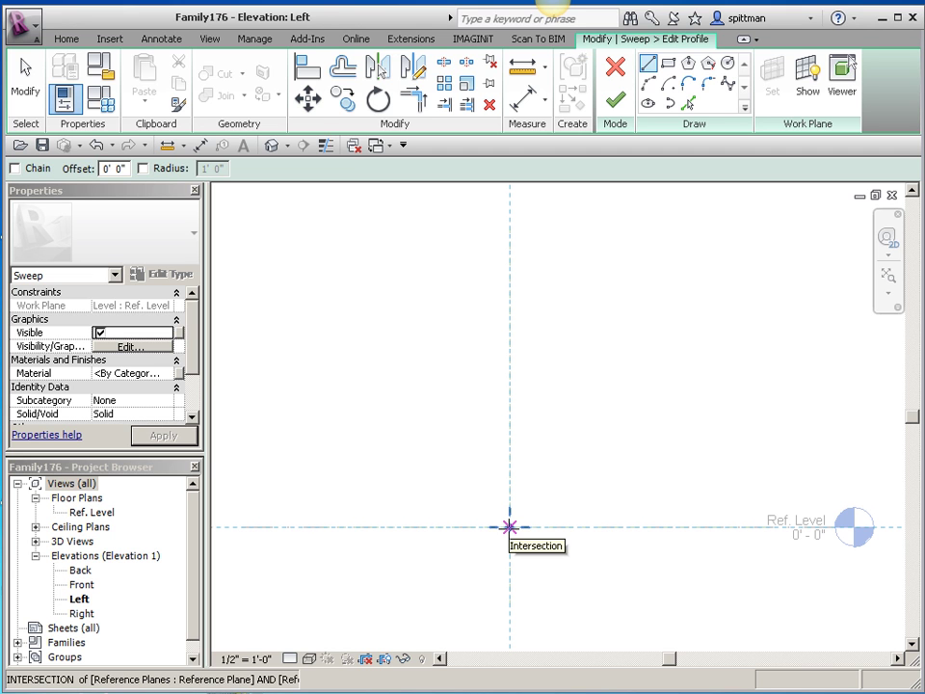
left_click(510, 526)
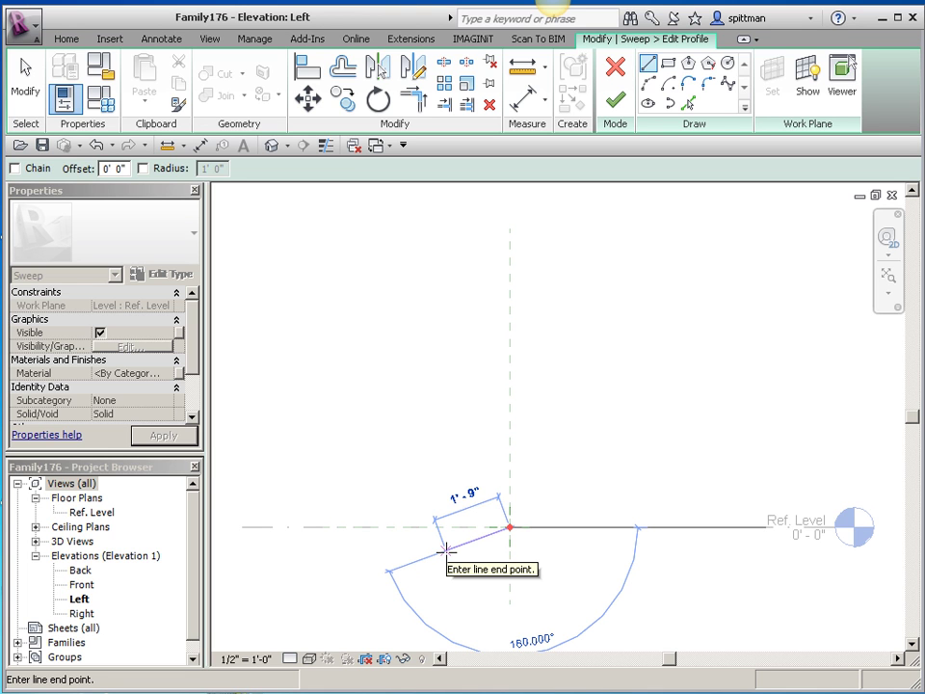
left_click(445, 550)
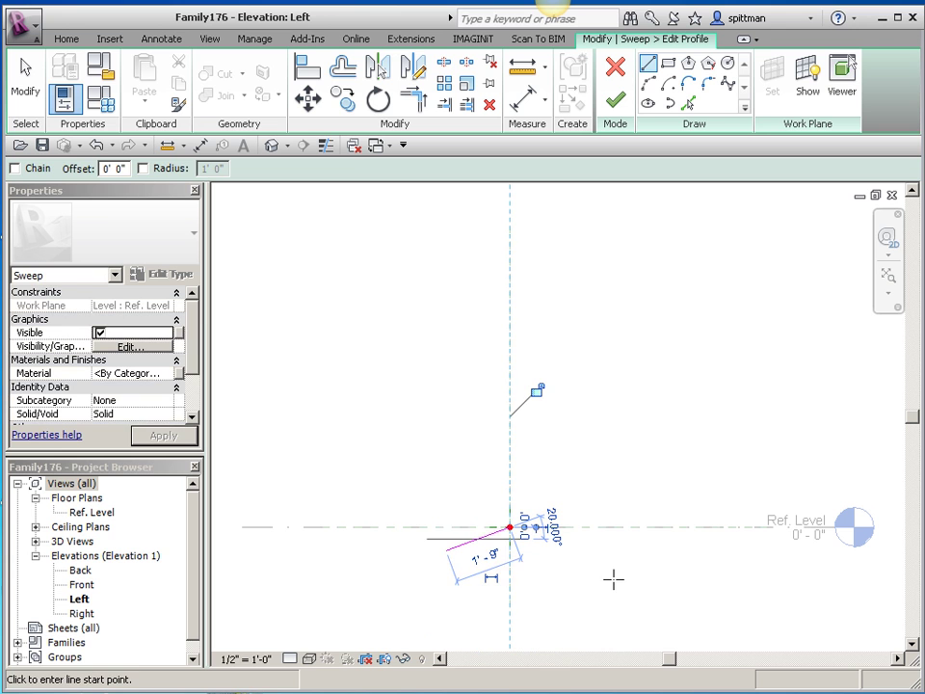
key("Escape")
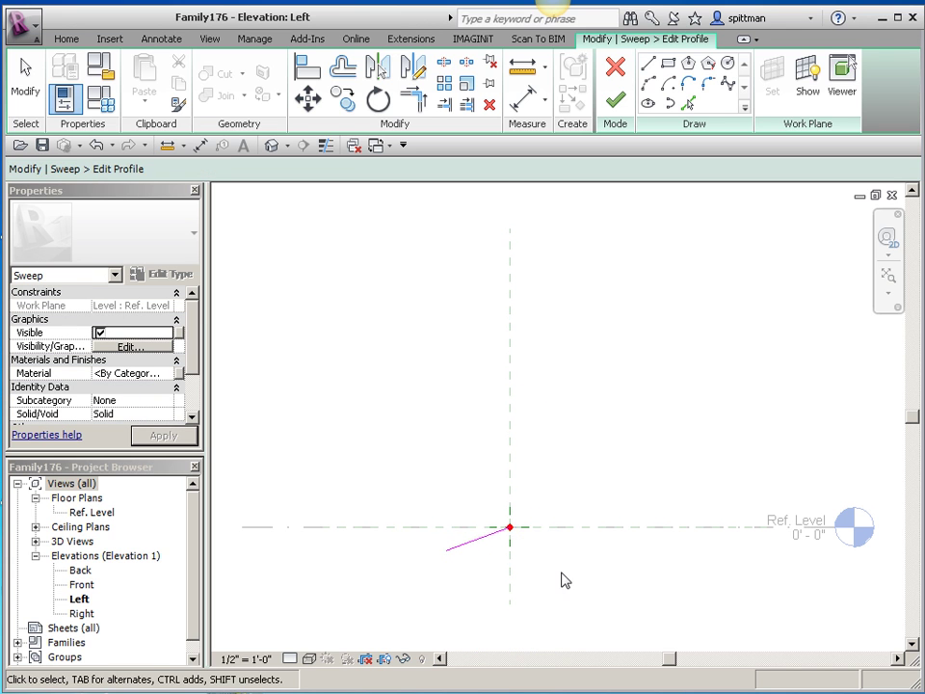
Rotate-copy the line to slope down to the right, forming an inverted V.
left_click(473, 549)
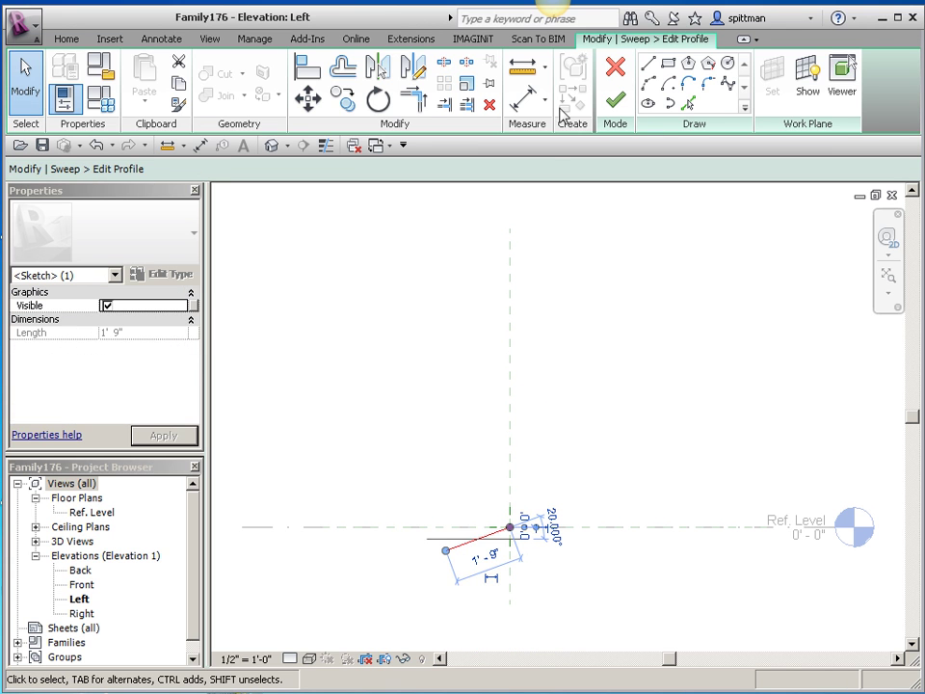
left_click(390, 103)
left_click(446, 551)
left_click(573, 550)
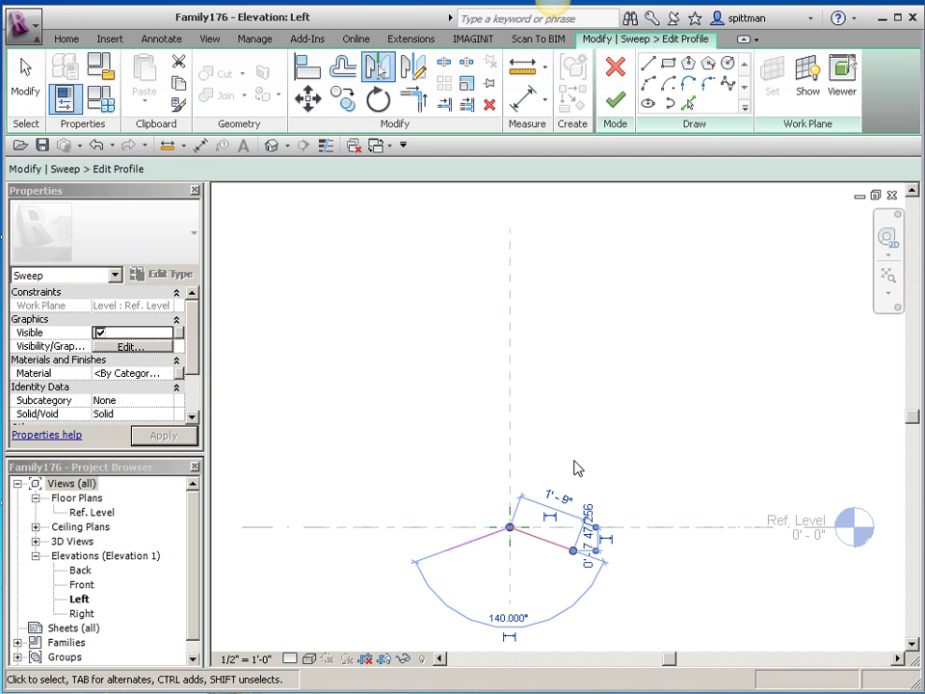
key("Escape")
scroll(495, 584, "up", 2)
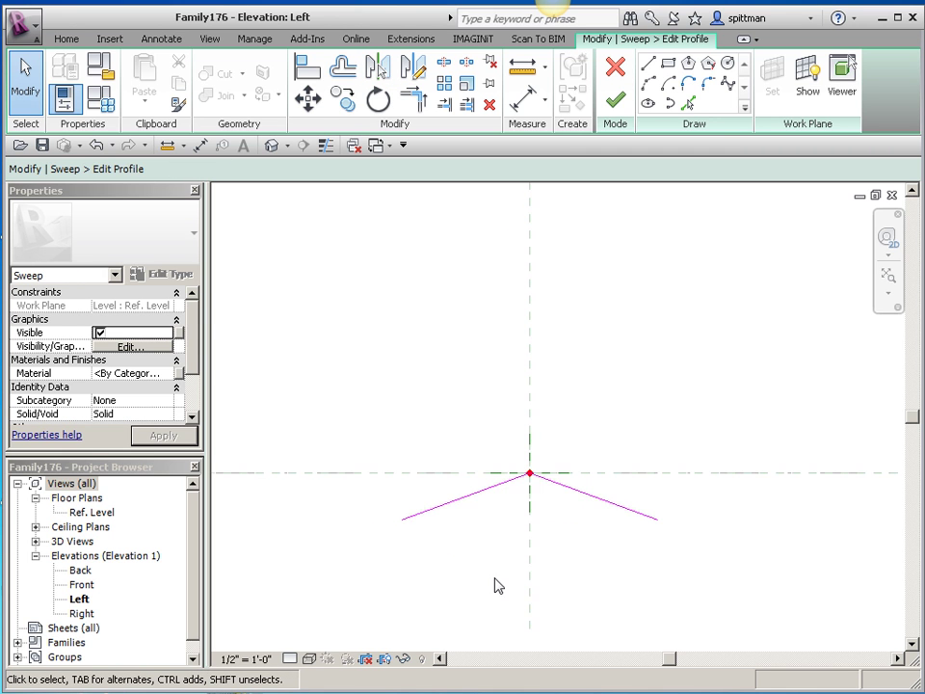
middle_click_drag(495, 584, 450, 563)
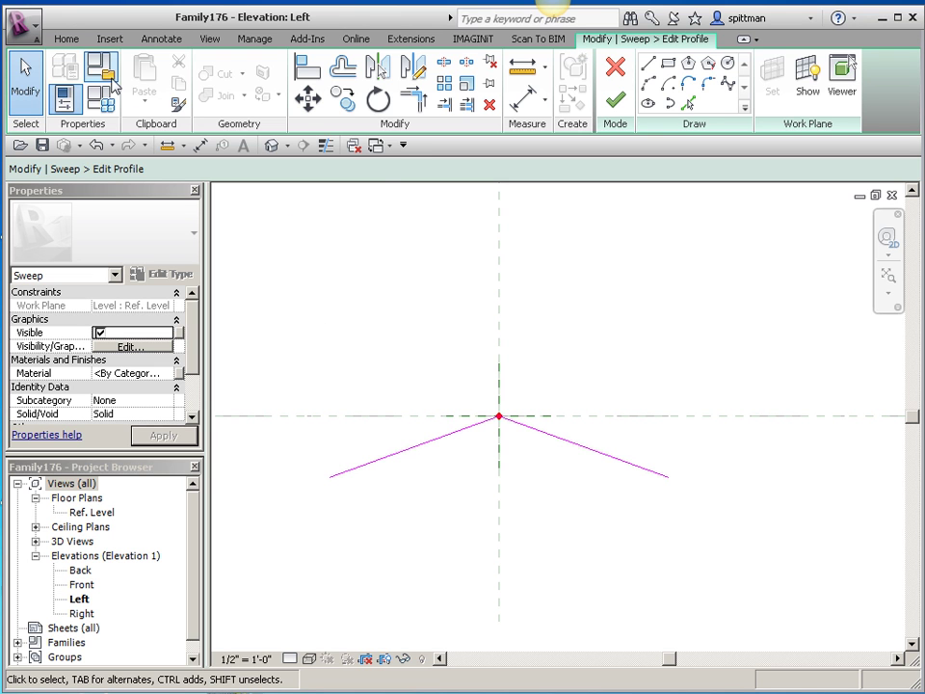
Add 20.00° angular dimensions from the horizontal reference plane to the left and right profile legs.
left_click(156, 41)
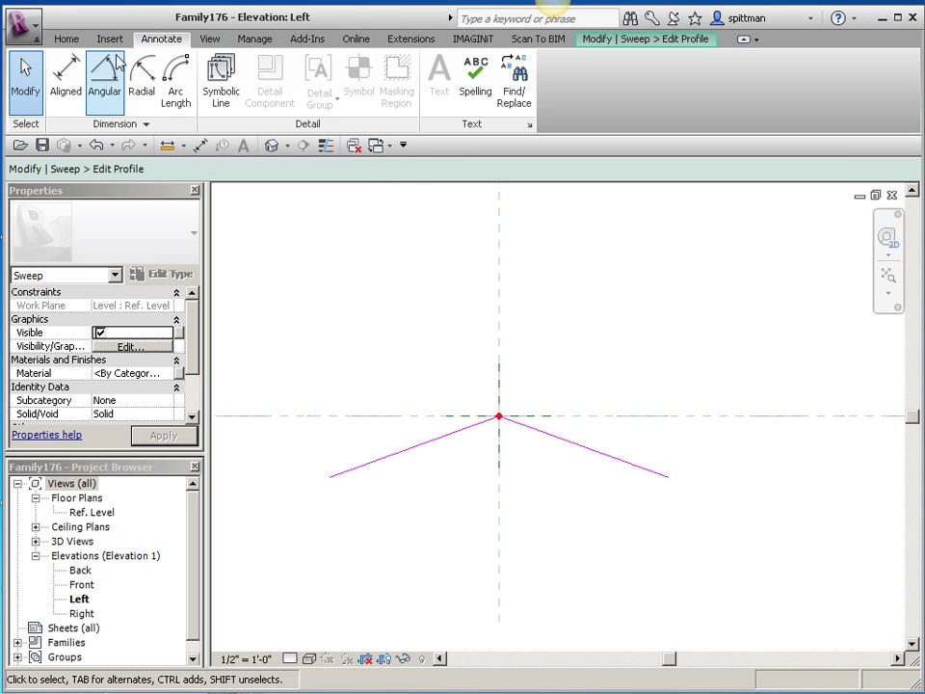
left_click(110, 83)
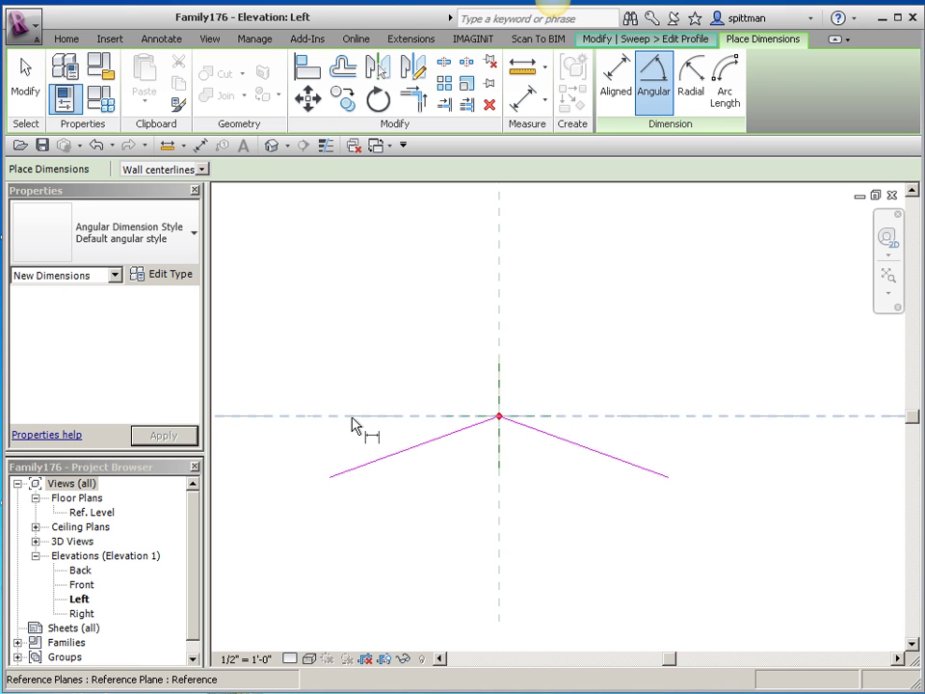
left_click(352, 420)
left_click(360, 469)
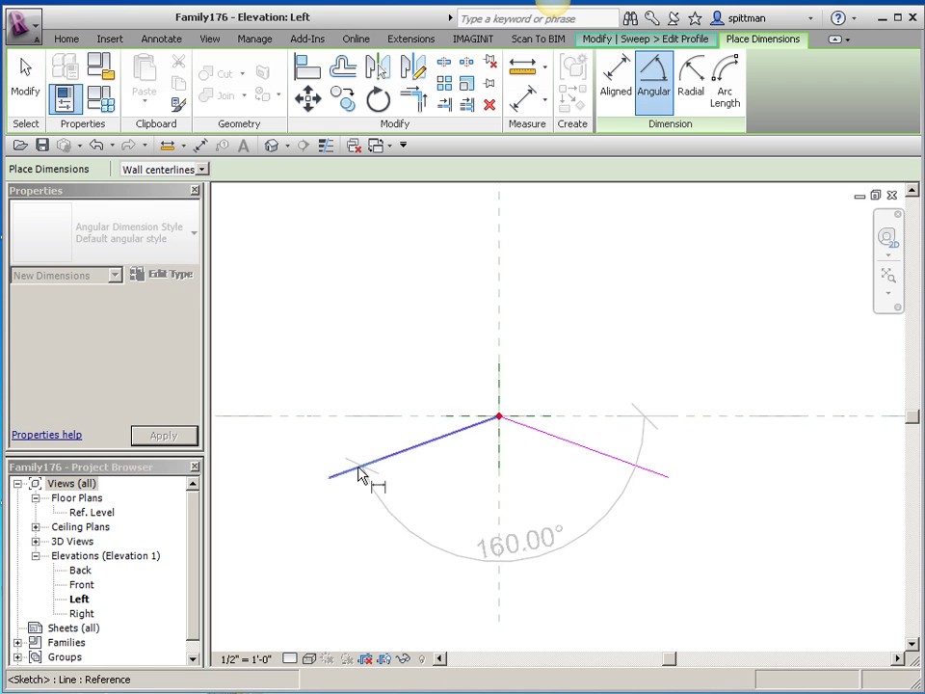
left_click(261, 473)
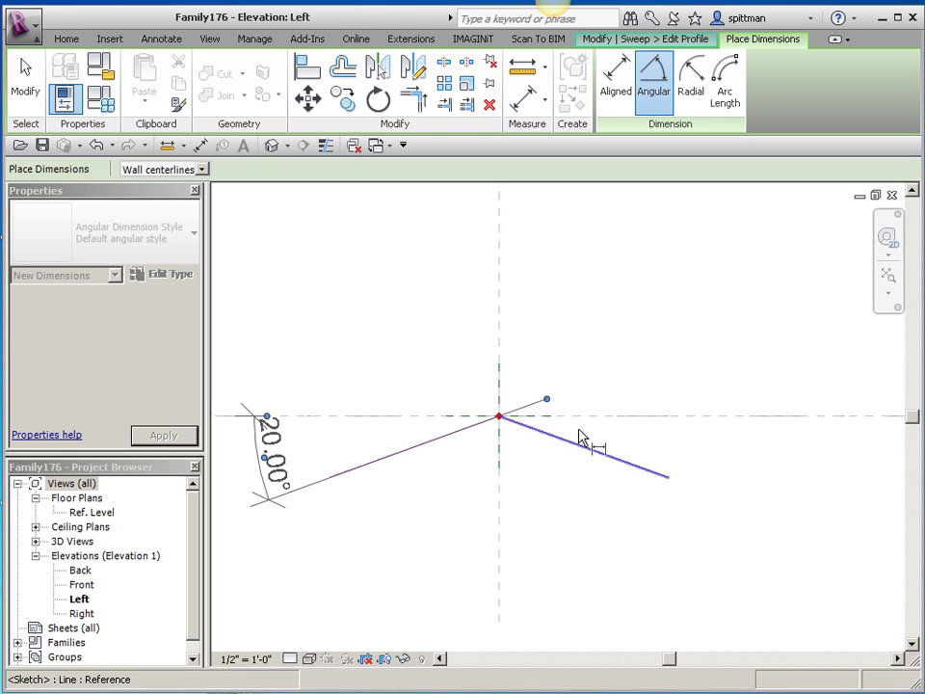
left_click(687, 420)
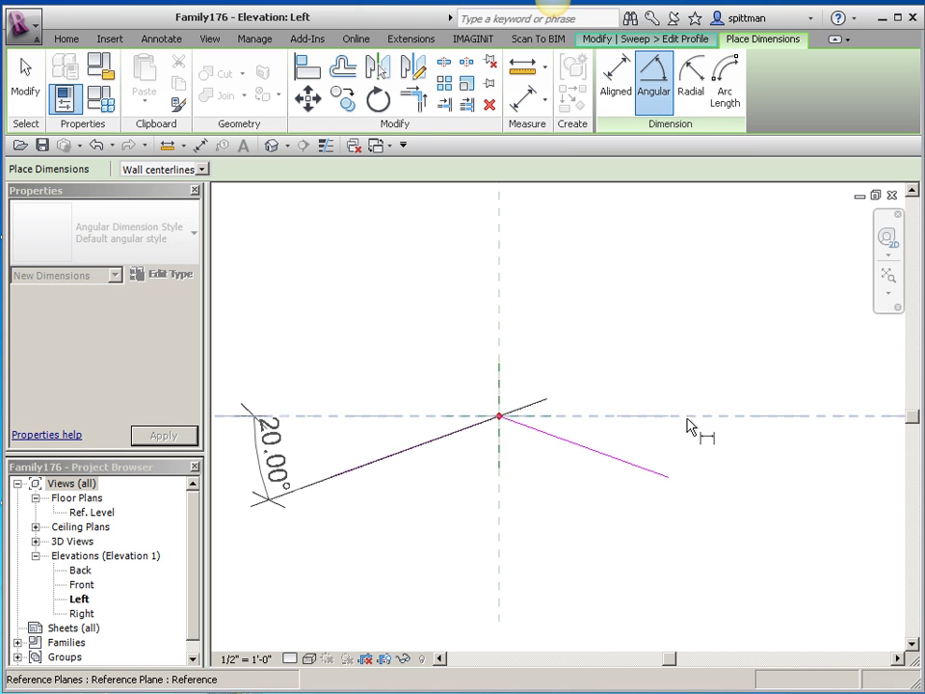
left_click(655, 476)
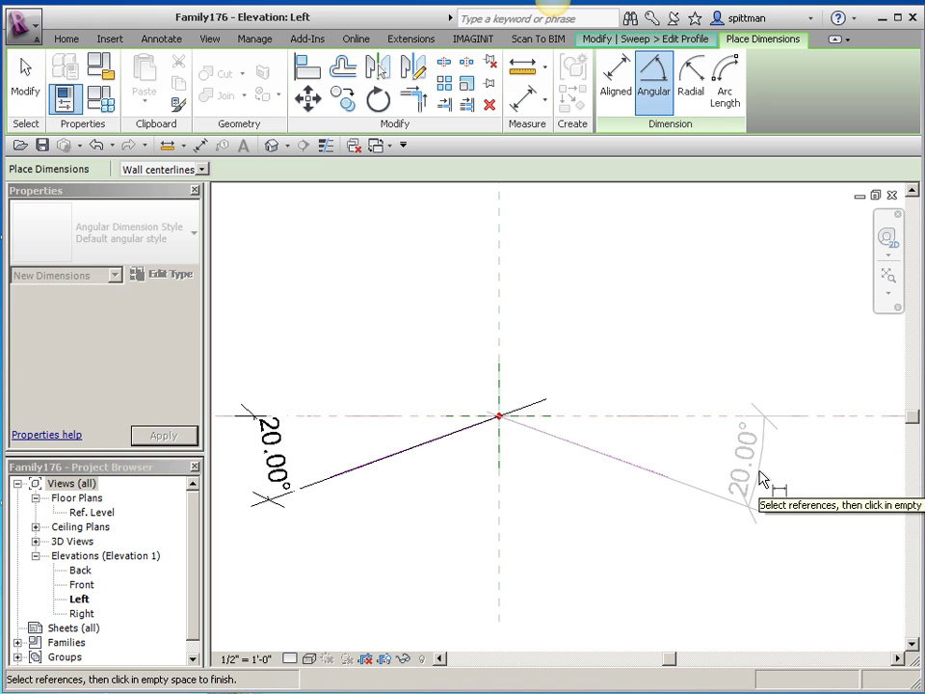
left_click(805, 486)
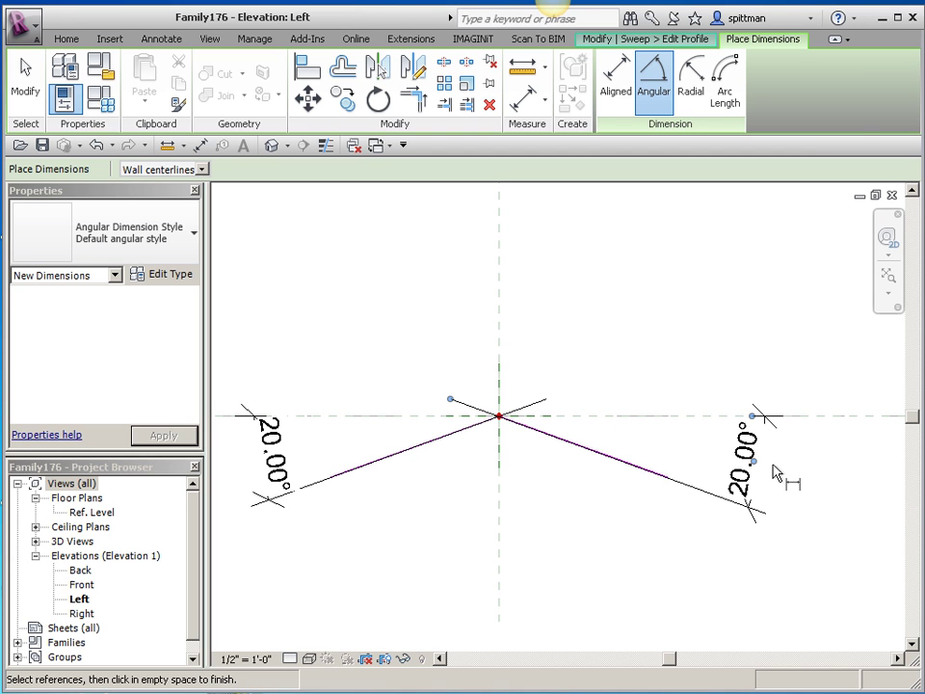
key("Escape")
left_click(759, 477)
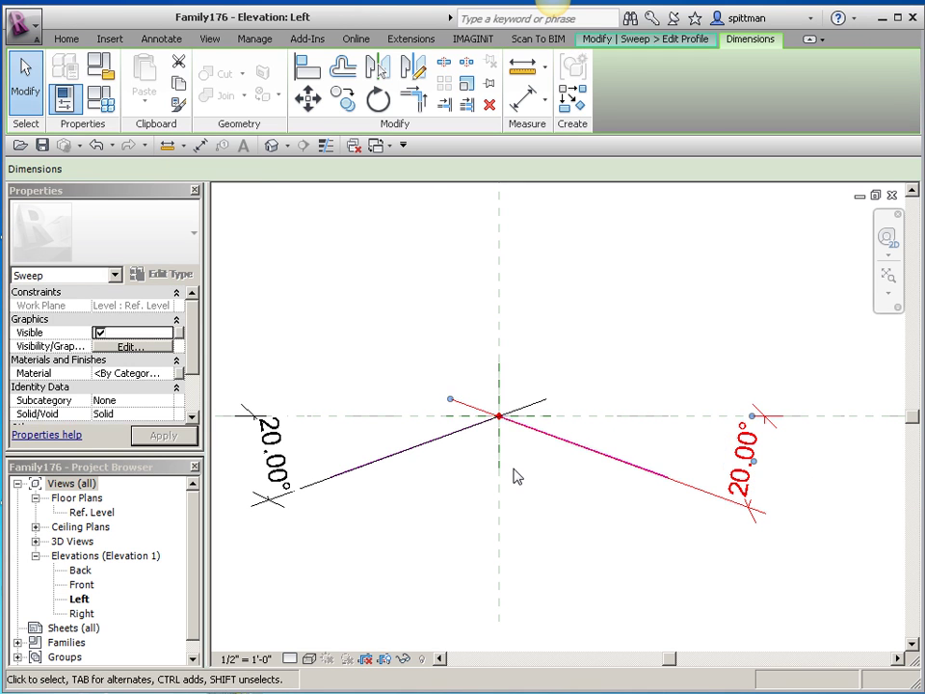
Select both 20.00° angle dimensions and label them with a new instance parameter 'Angle'.
left_click(288, 474, "ctrl")
left_click(425, 169)
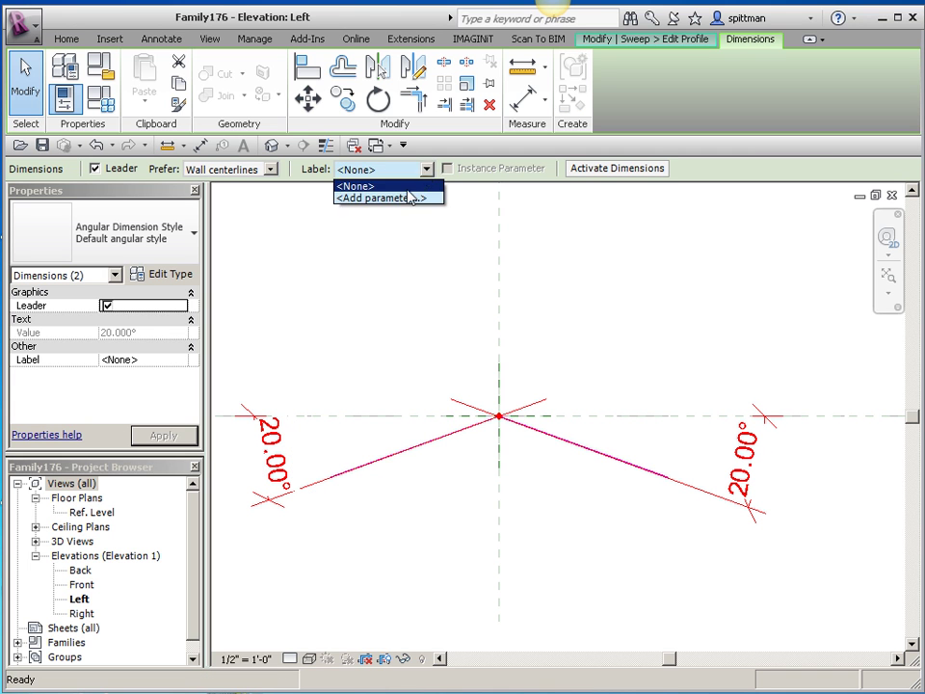
left_click(408, 198)
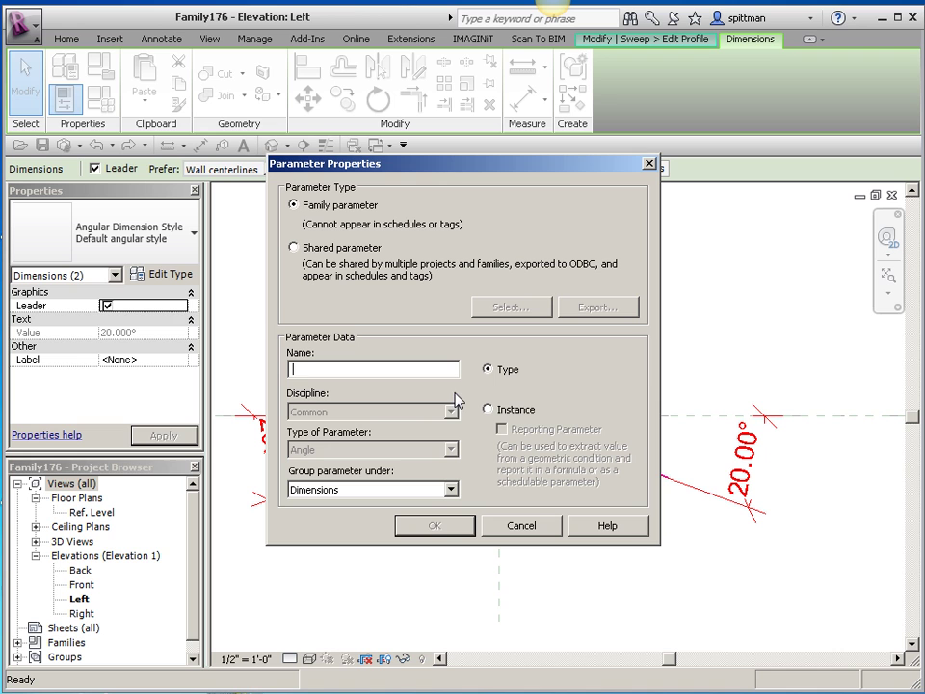
type("Angle")
left_click(488, 411)
left_click(445, 527)
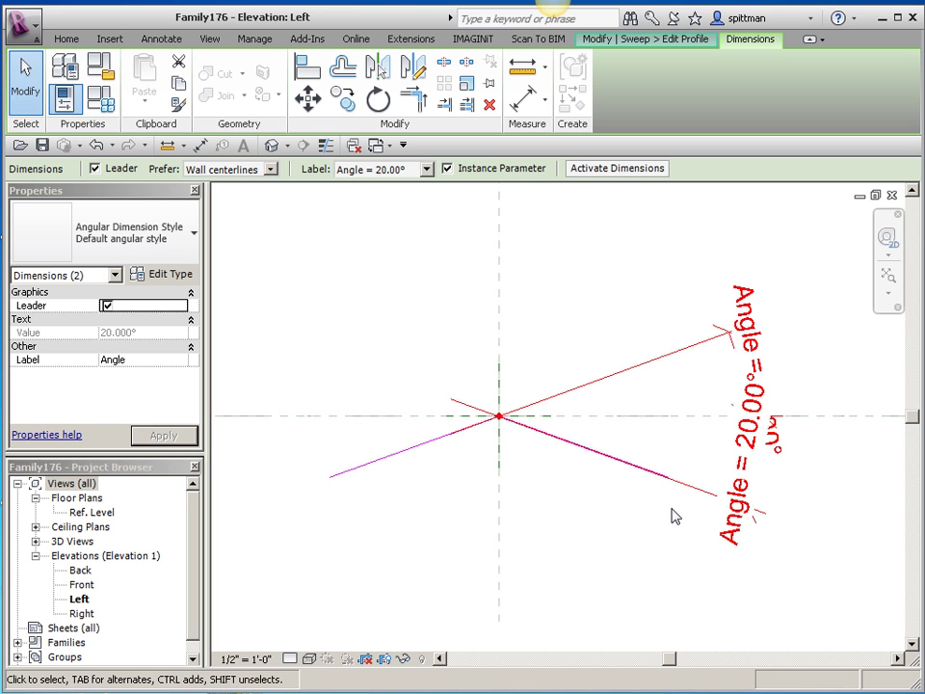
middle_click_drag(399, 268, 447, 314)
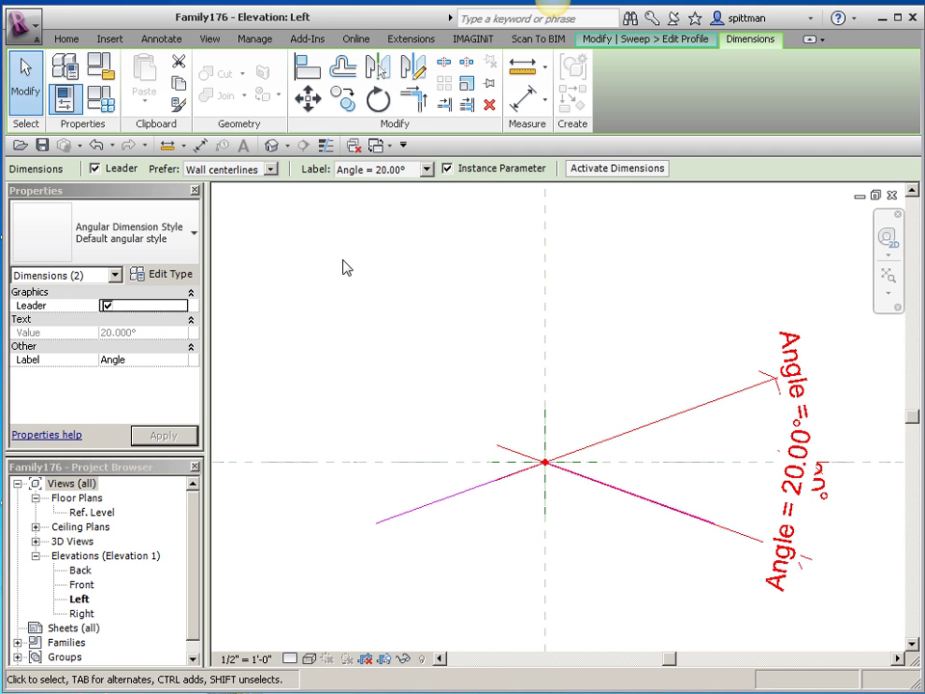
Set the Angle parameter from 20° to 30° and apply it to the profile.
left_click(114, 110)
left_click(648, 193)
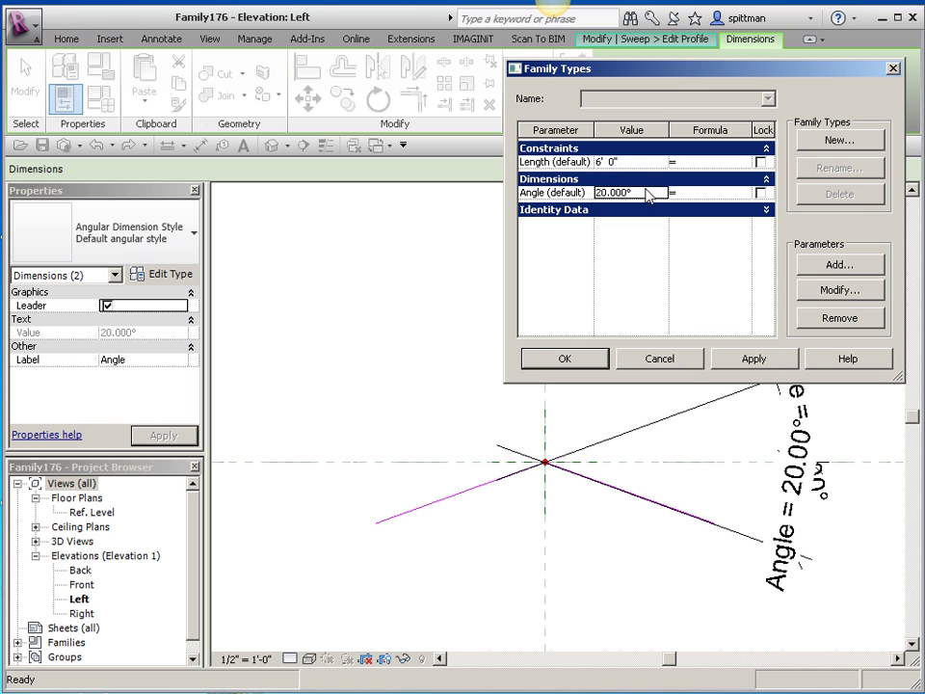
double_click(649, 193)
type("30")
key("Tab")
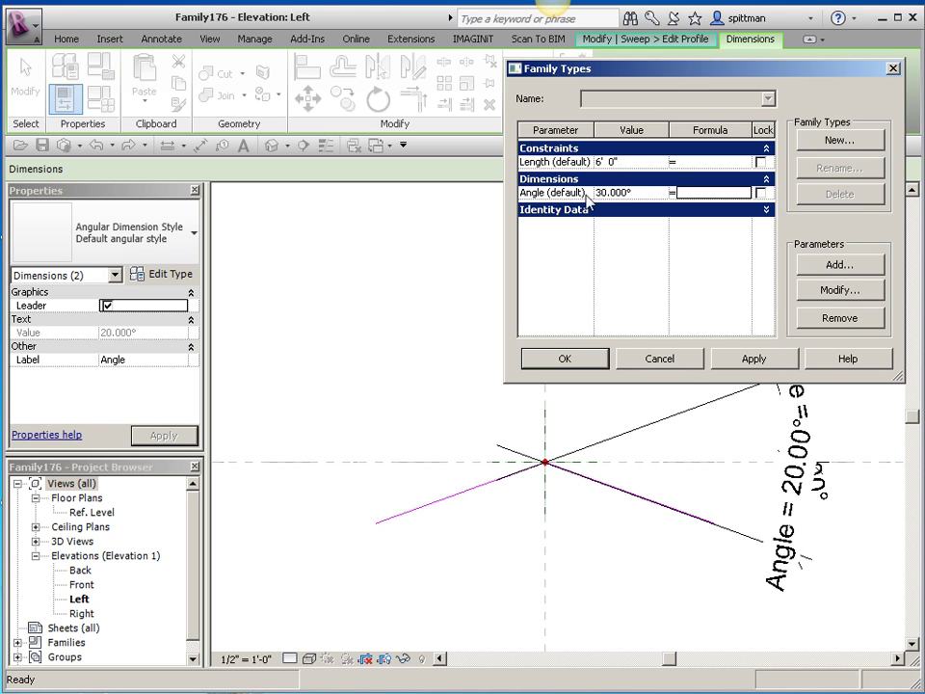
left_click(770, 361)
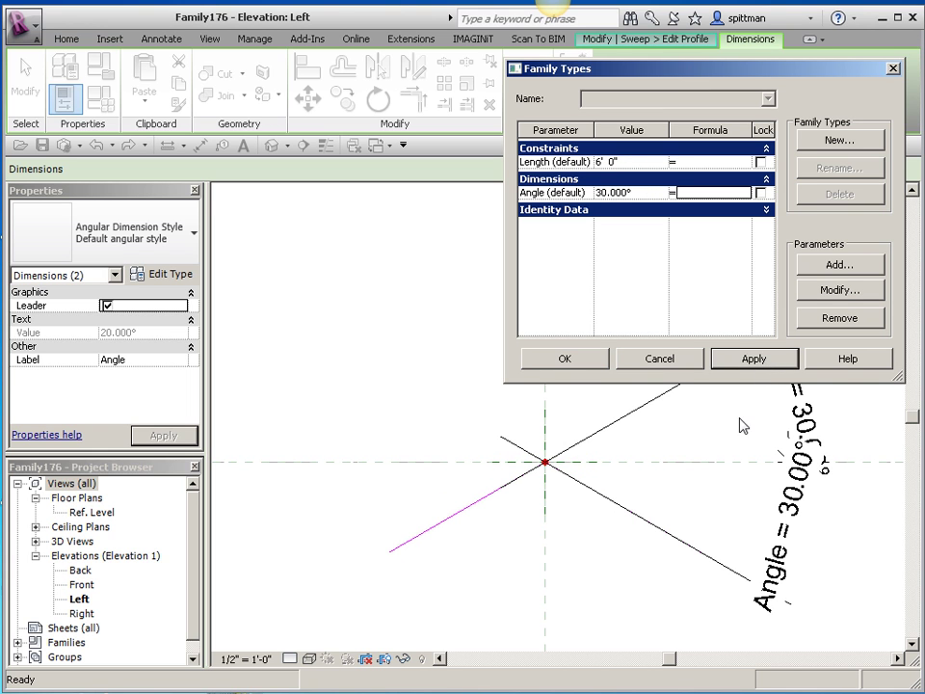
Close Family Types and temporarily hide both Angle dimensions in the Left elevation.
left_click(570, 360)
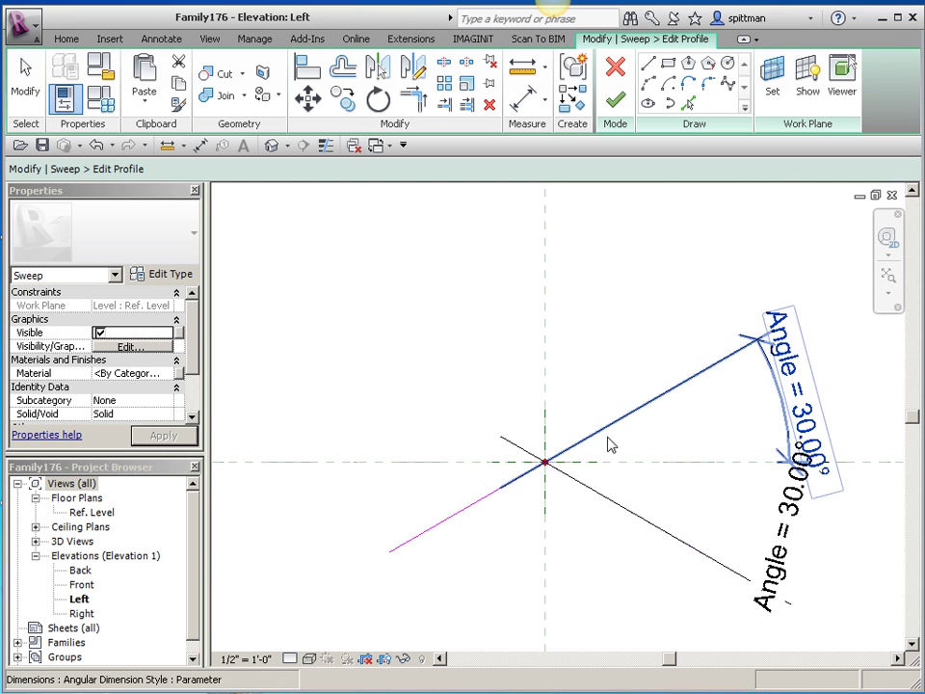
left_click(621, 431)
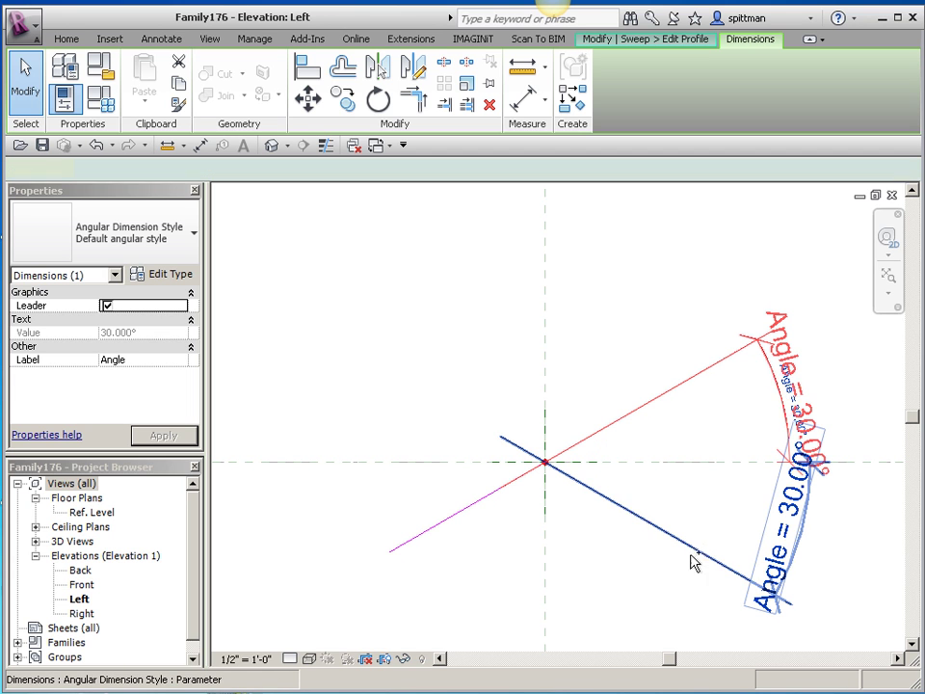
left_click(694, 561, "ctrl")
left_click(404, 663)
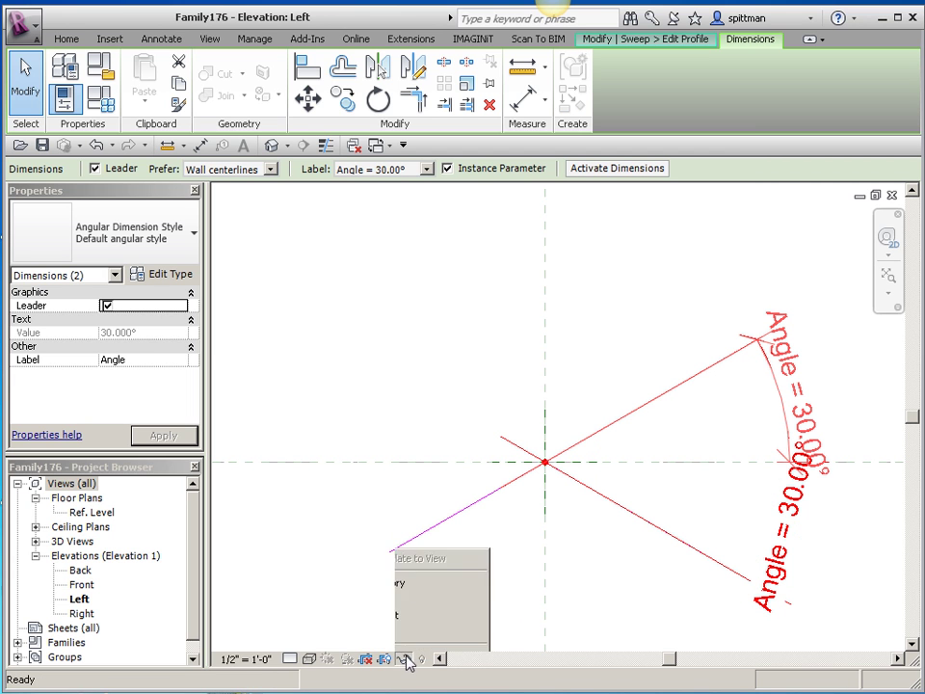
left_click(421, 619)
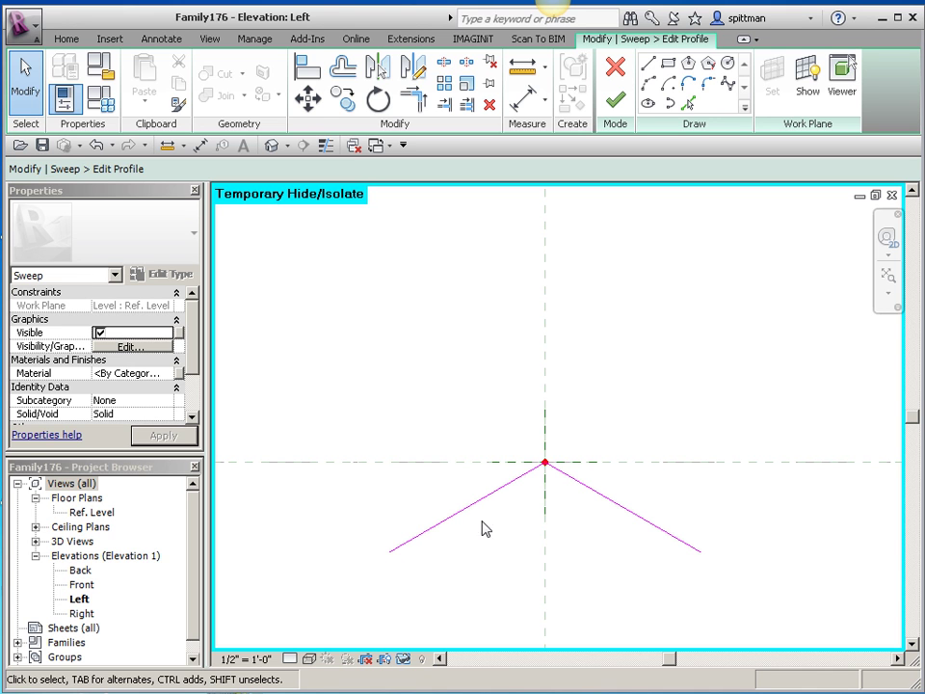
Make each leg's 1'-9" temporary dimension permanent and drag them up-left and up-right.
left_click(458, 514)
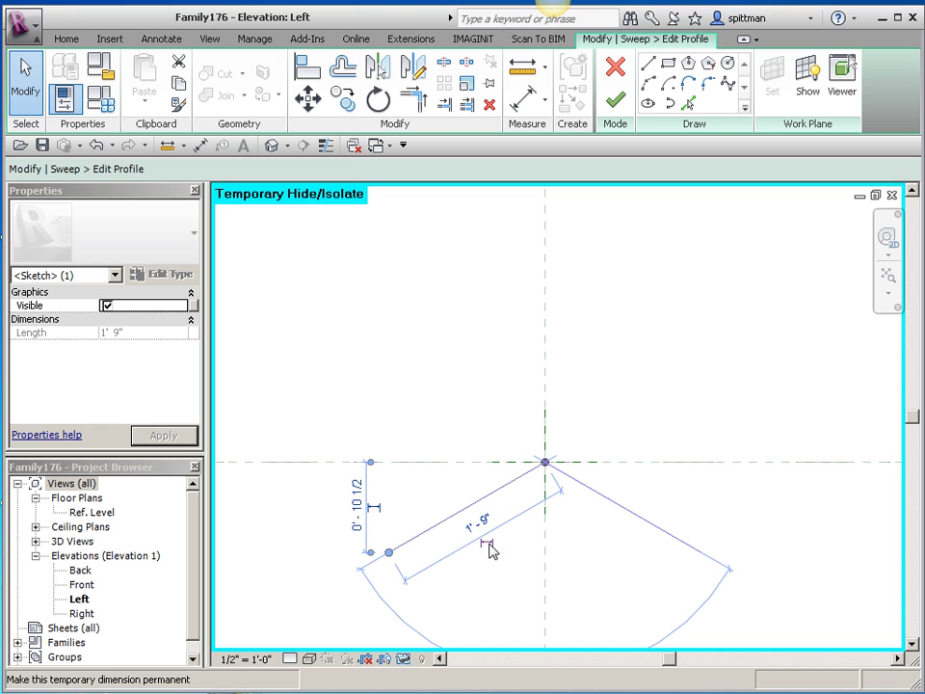
left_click(488, 547)
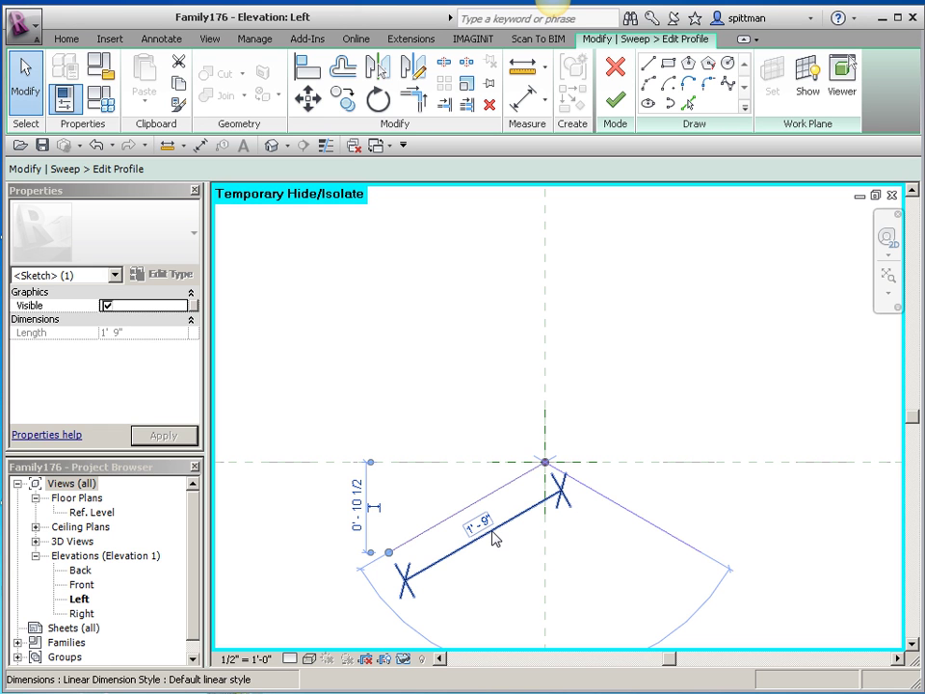
left_click(509, 549)
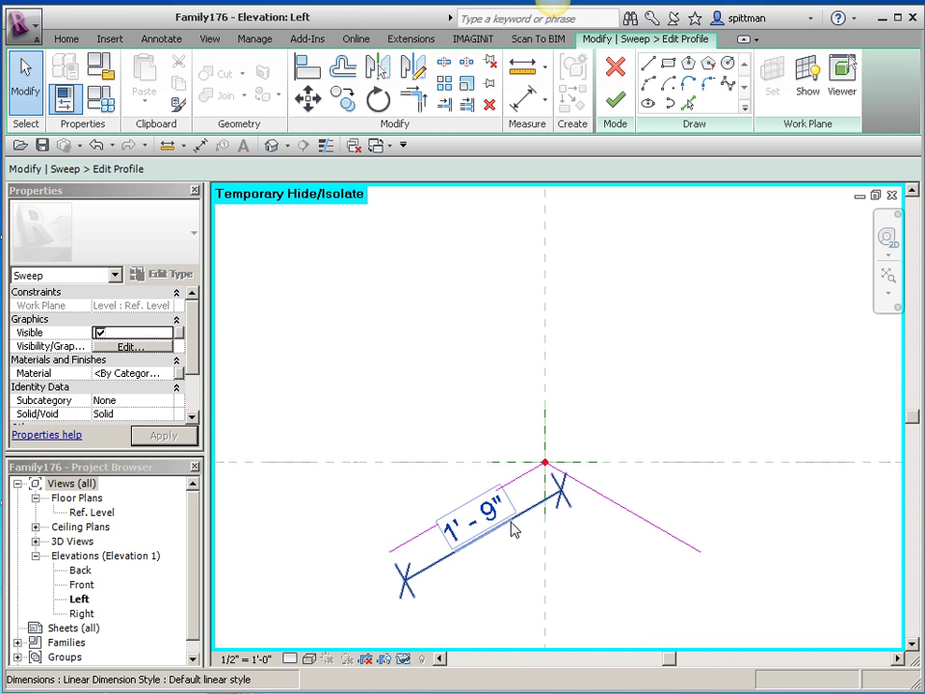
left_click(513, 528)
mouse_move(516, 521)
left_mouse_down()
mouse_move(367, 386)
mouse_move(317, 324)
left_mouse_up()
left_click(601, 498)
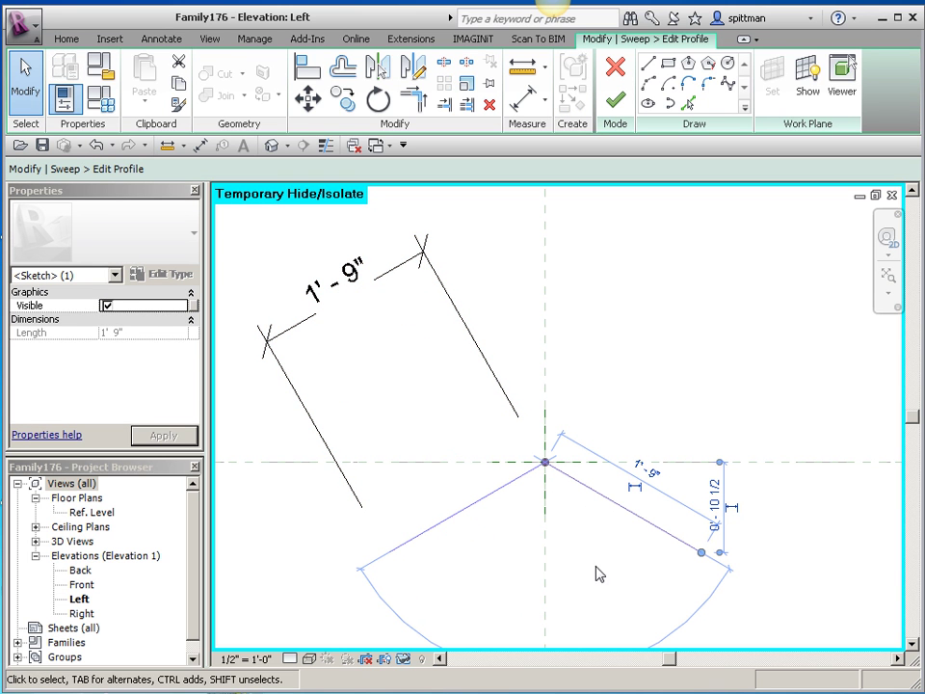
left_click(634, 489)
left_click(678, 501)
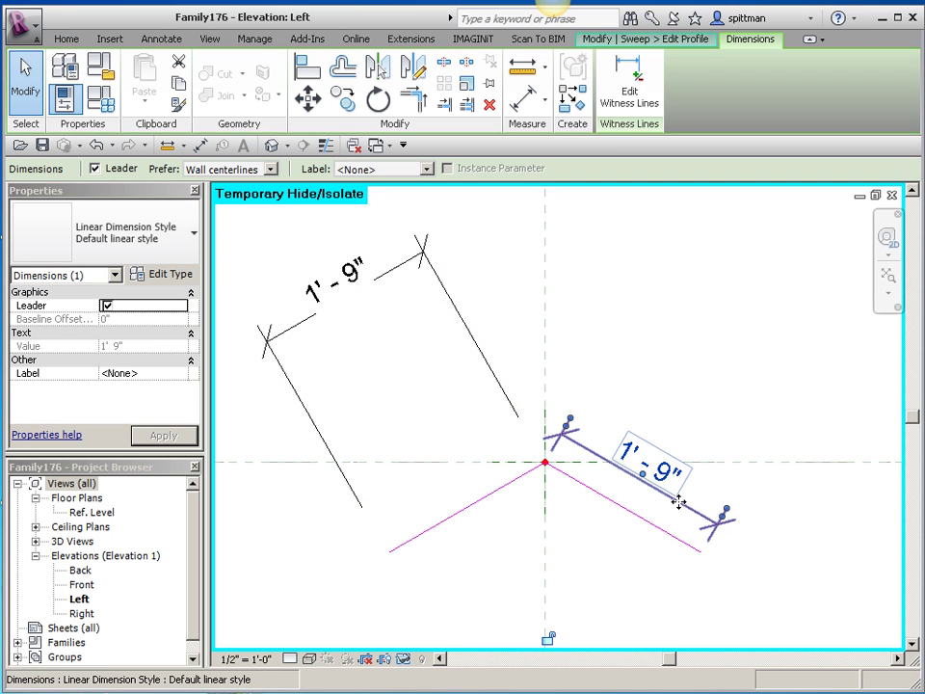
mouse_move(682, 488)
left_mouse_down()
mouse_move(801, 301)
mouse_move(780, 332)
mouse_move(770, 318)
left_mouse_up()
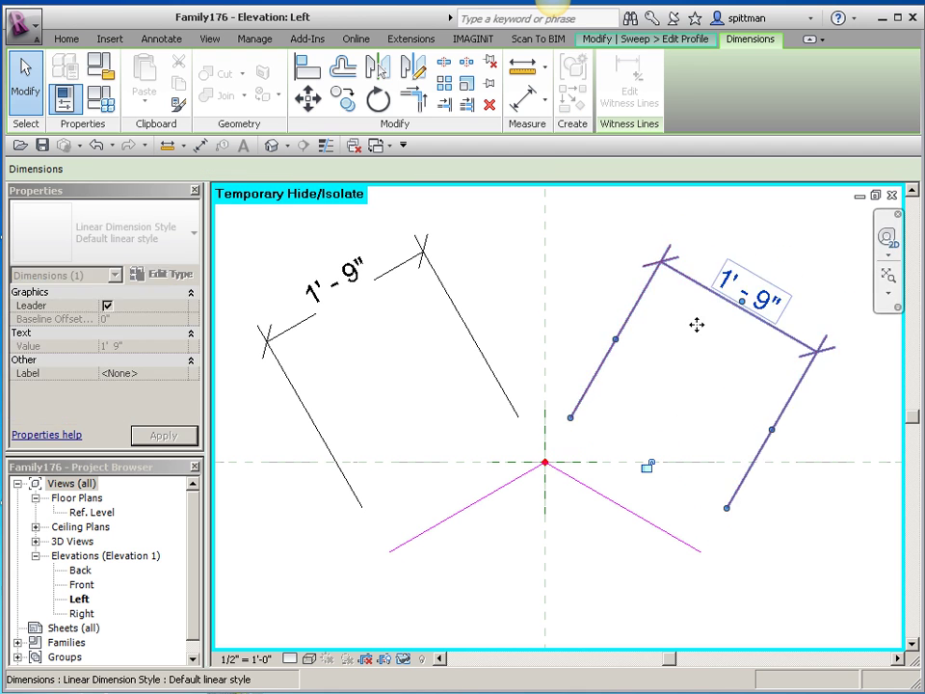
Select both 1'-9" leg dimensions and label them with a new 'Leg Length' parameter.
left_click(390, 281, "ctrl")
left_click(425, 170)
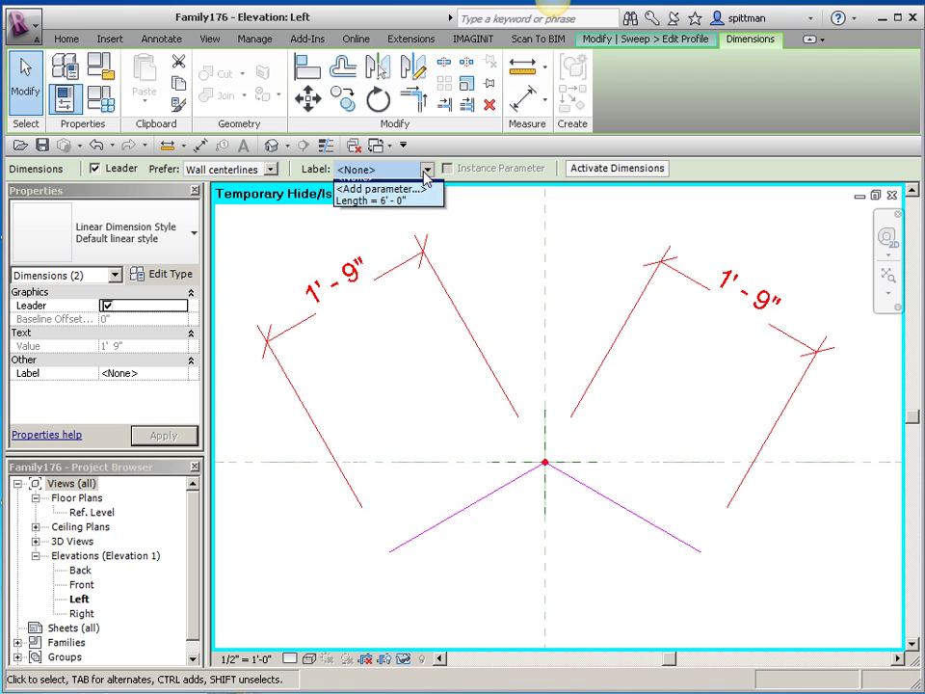
left_click(424, 198)
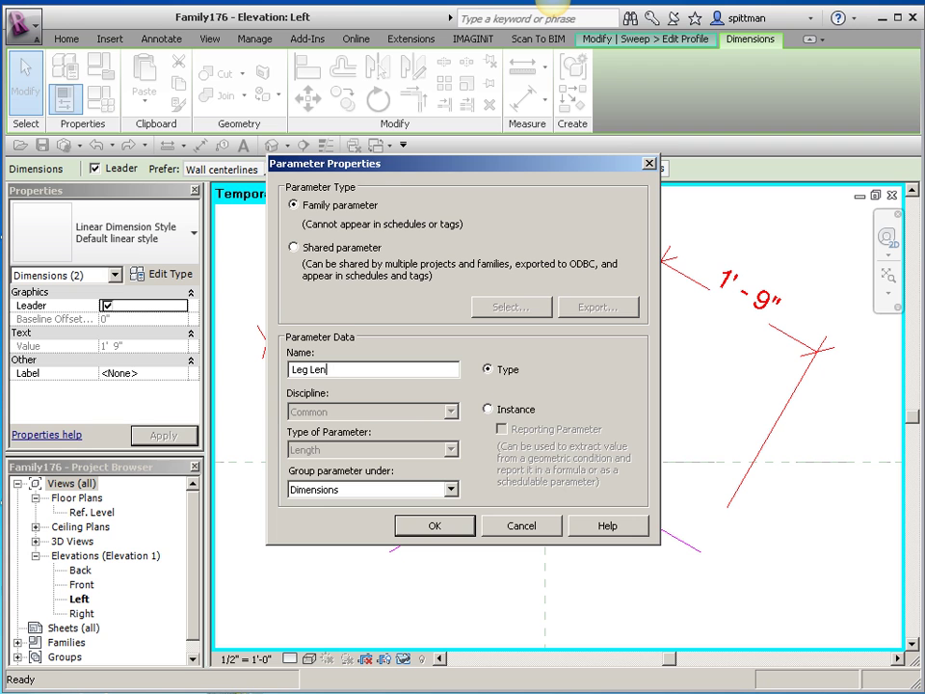
key("Return")
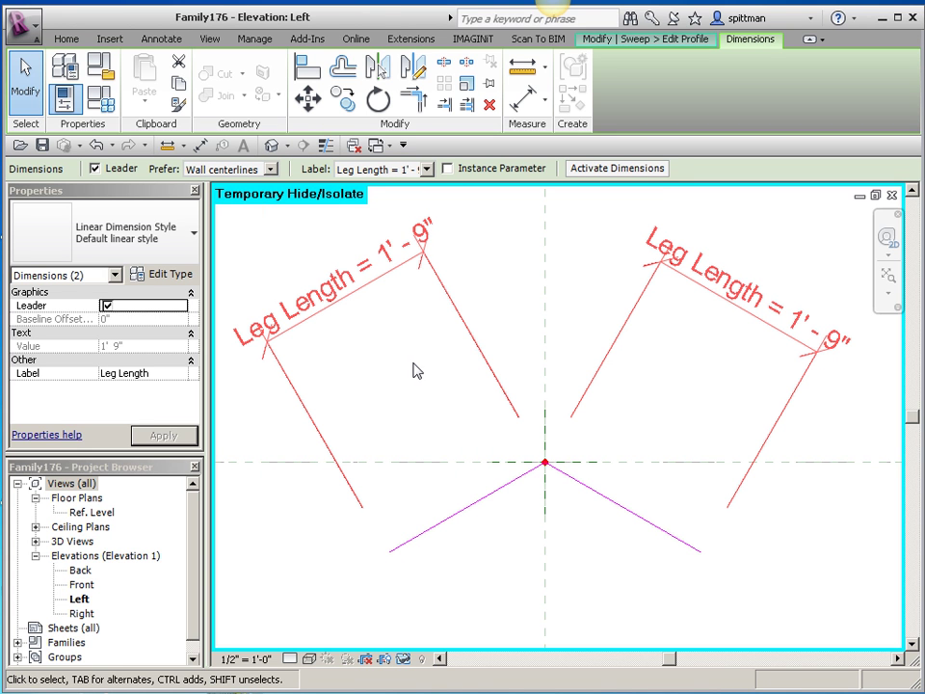
Reset the temporary hide, then apply Leg Length 1'-0" and Angle 20° in Family Types.
left_click(404, 659)
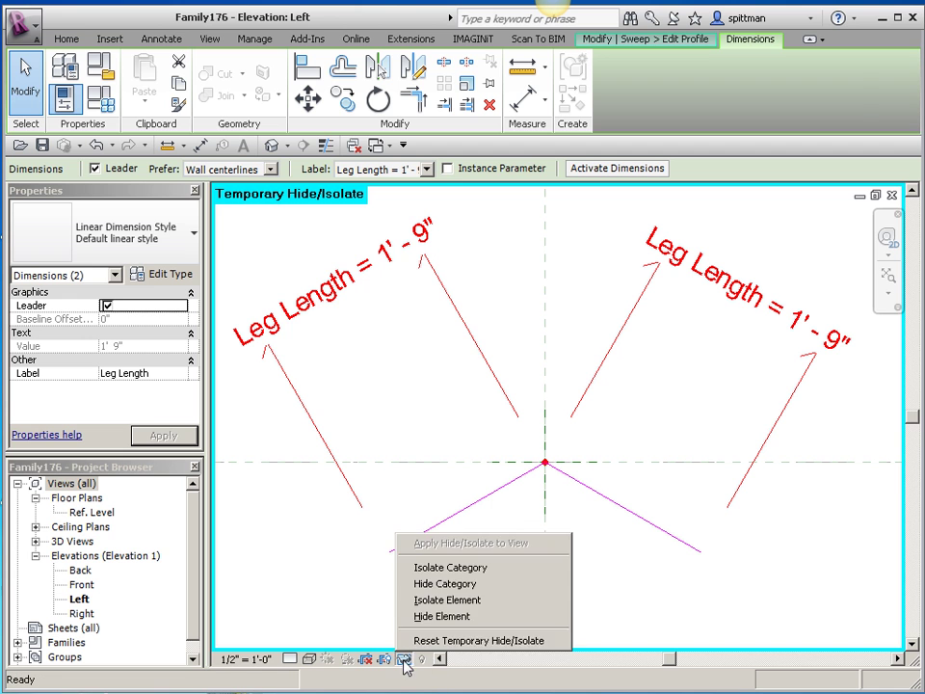
left_click(453, 640)
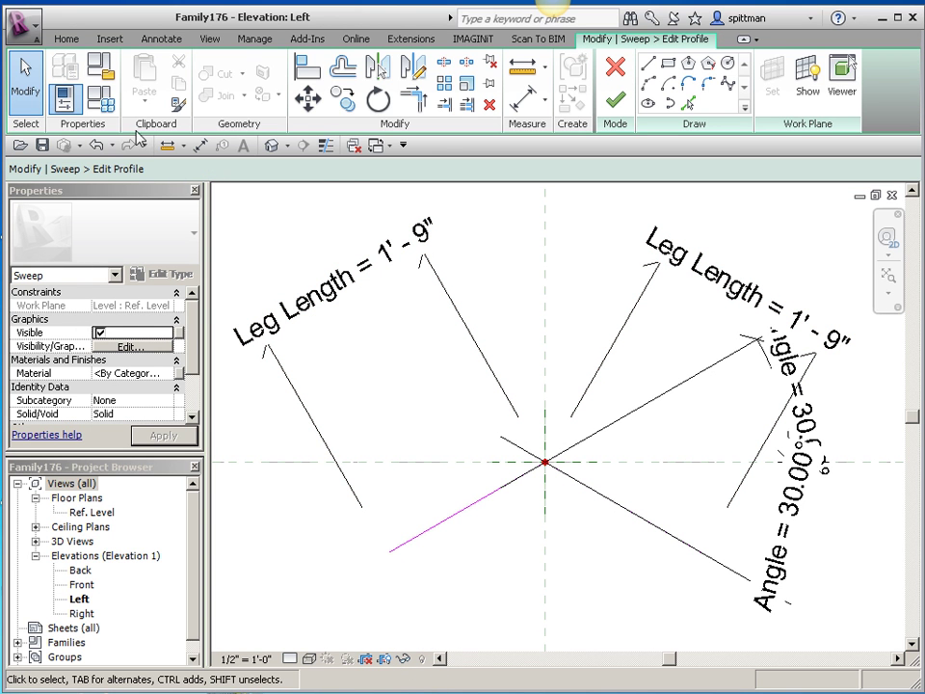
left_click(99, 99)
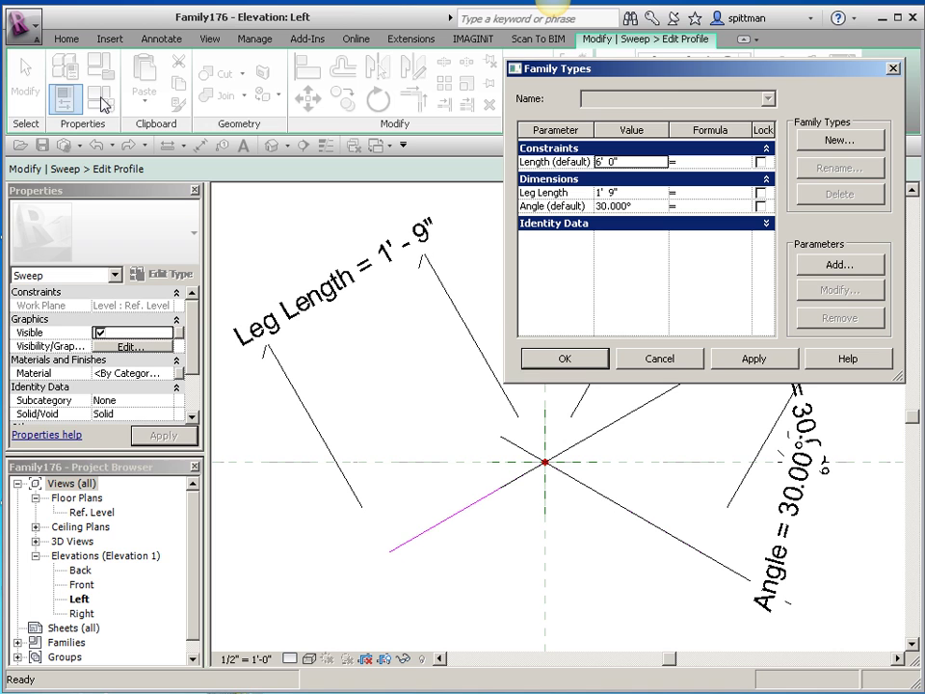
left_click(647, 194)
double_click(649, 194)
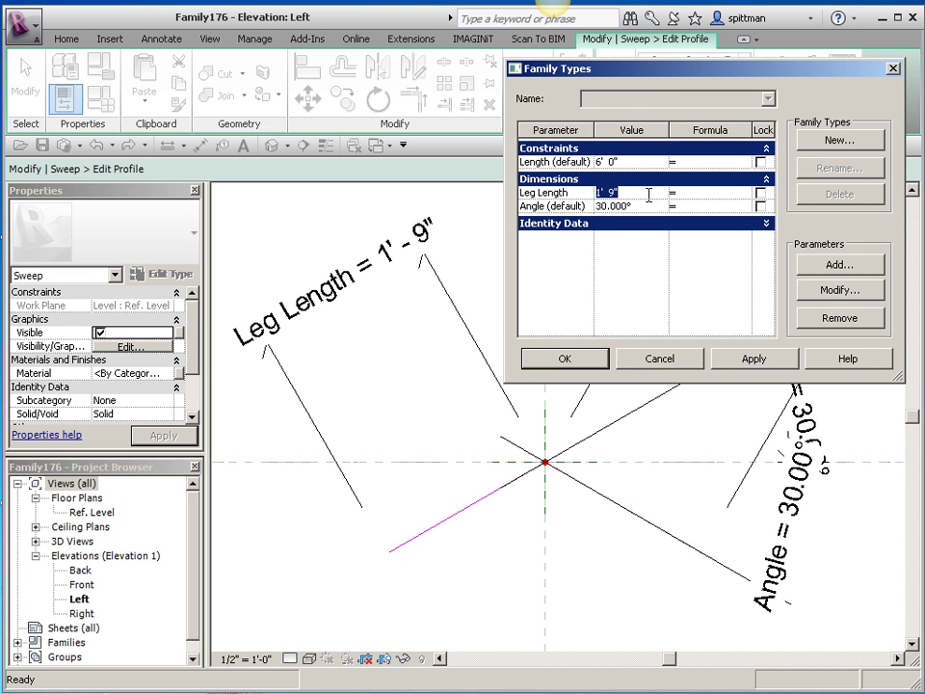
type("1")
left_click(651, 206)
type("20")
left_click(736, 358)
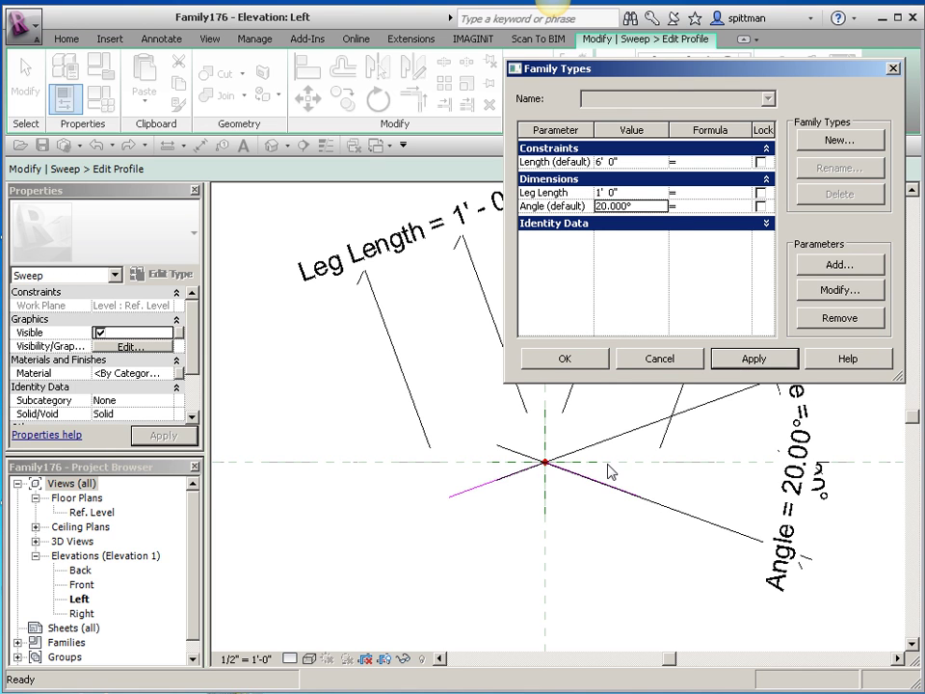
left_click(584, 365)
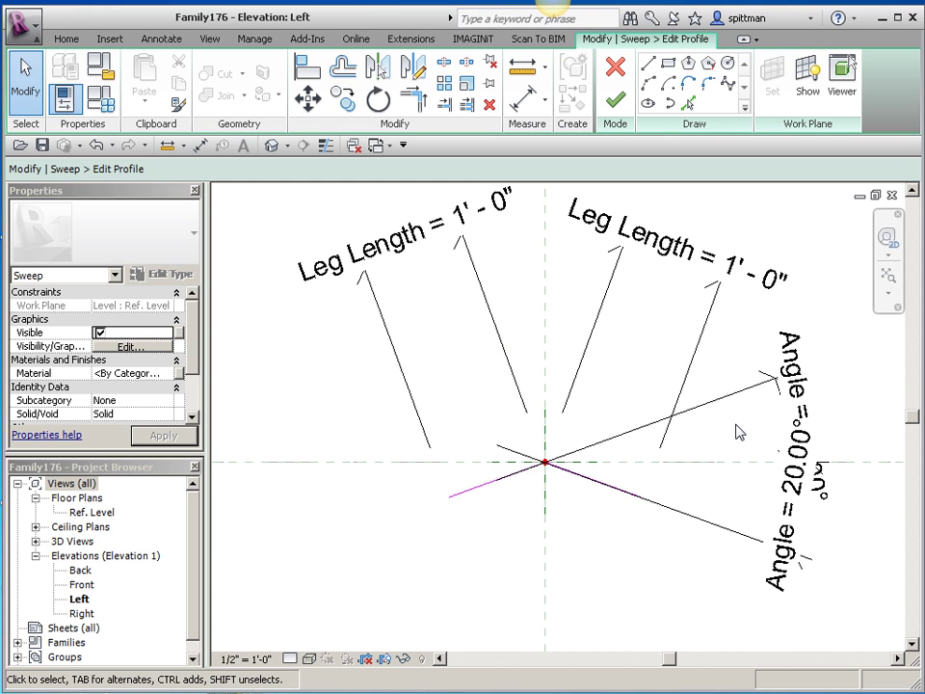
Temporarily hide both angular dimensions of the profile.
left_click(683, 416)
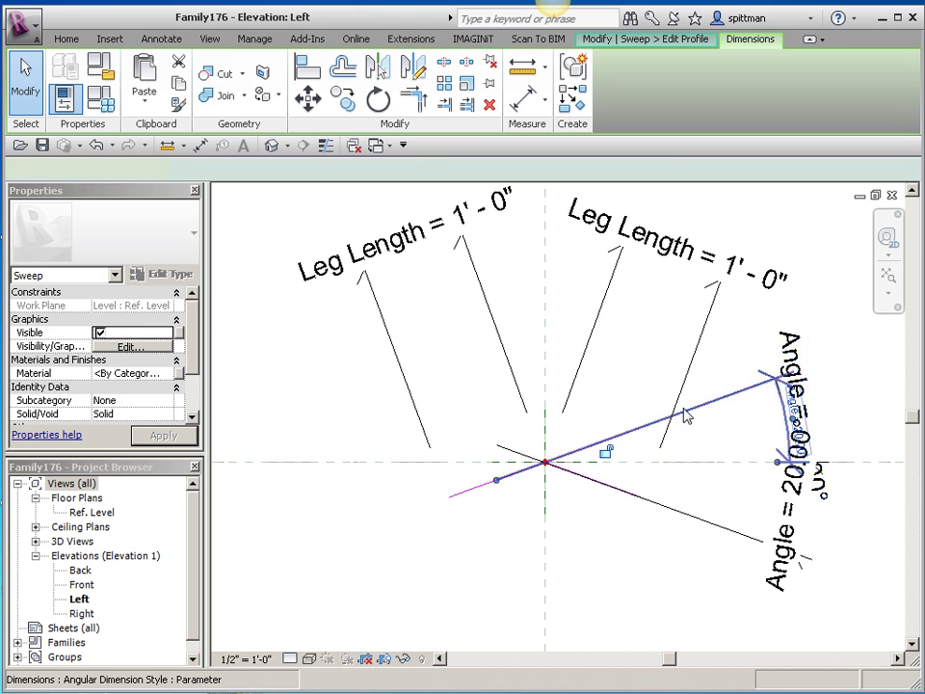
left_click(675, 508, "ctrl")
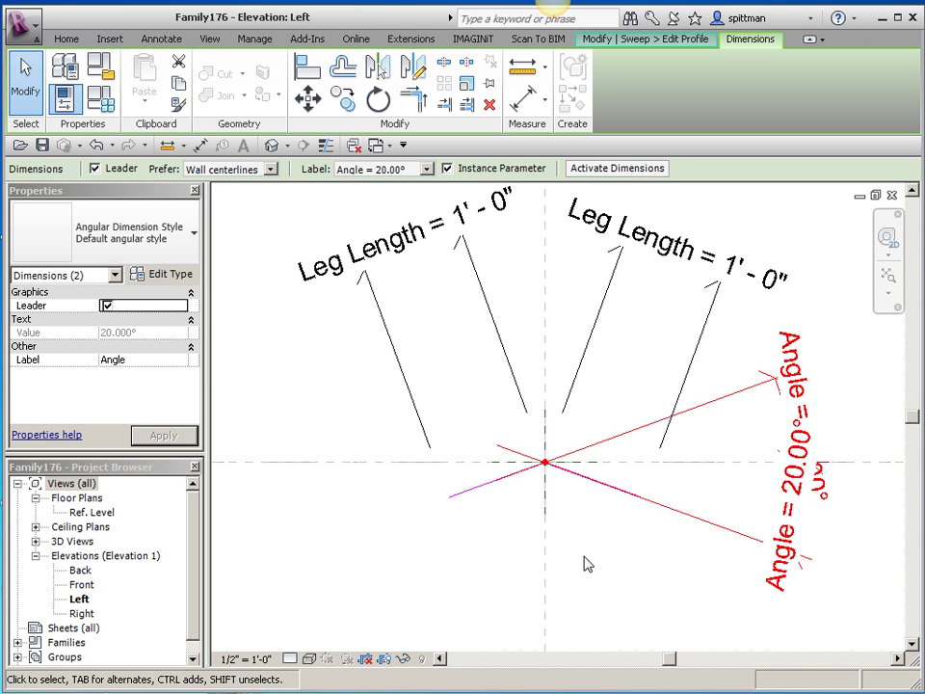
left_click(403, 658)
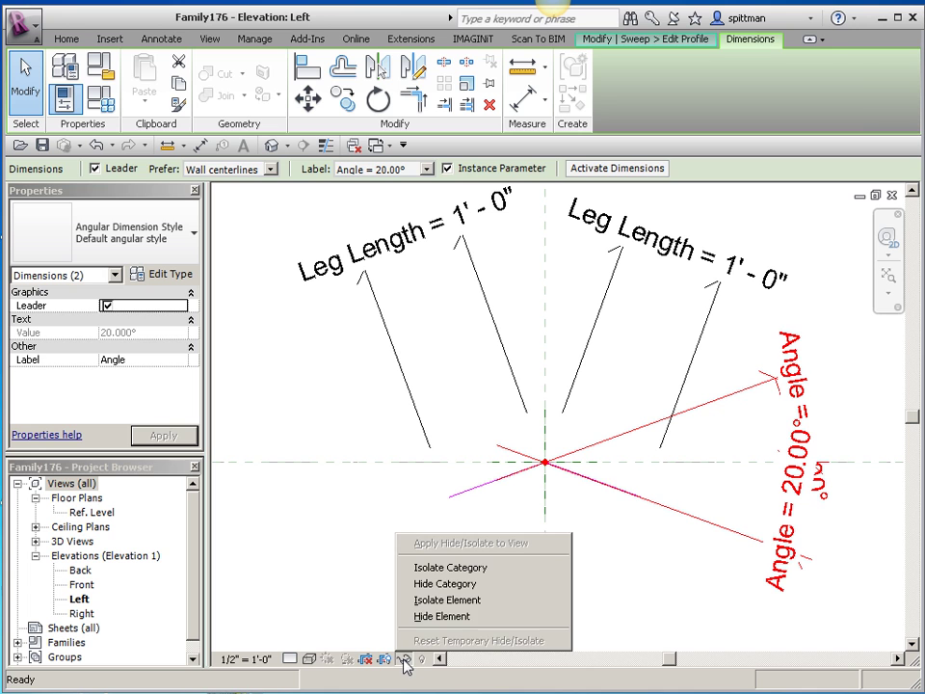
left_click(441, 616)
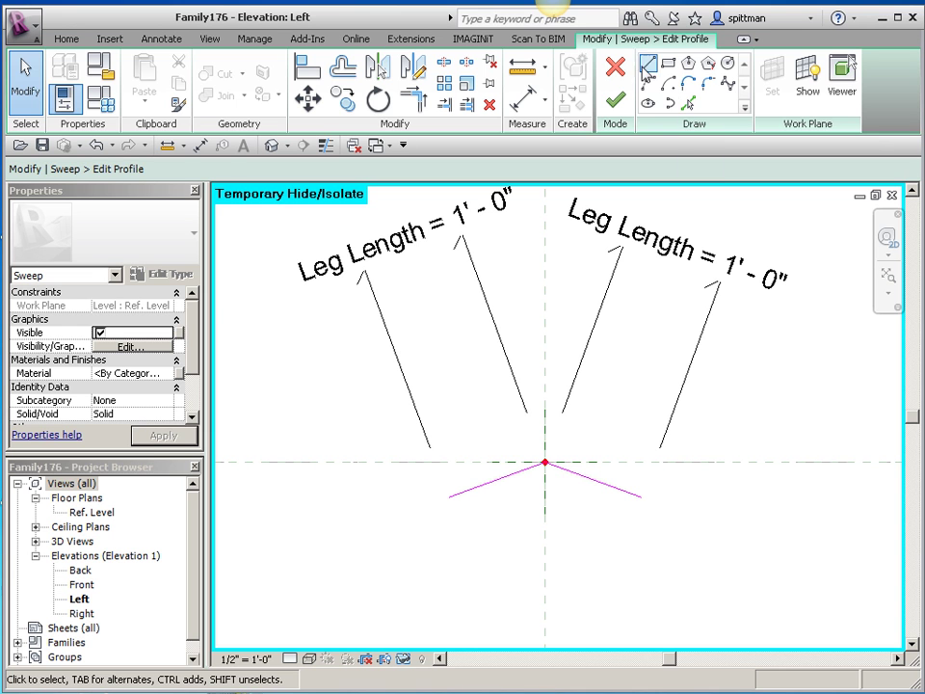
Sketch a short 4" downturned line from the outer end of each leg.
left_click(647, 65)
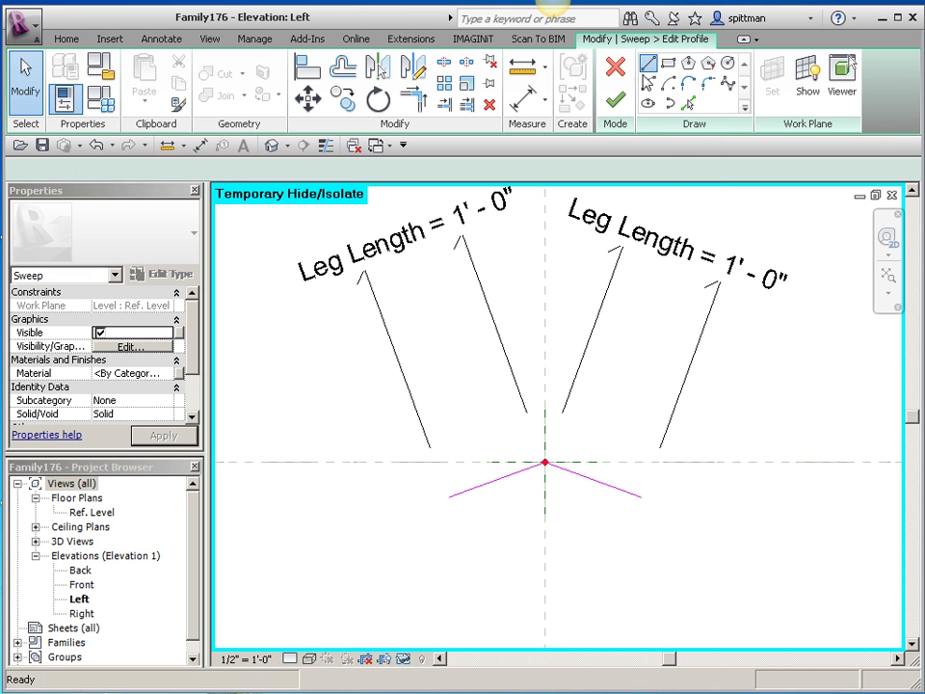
left_click(449, 497)
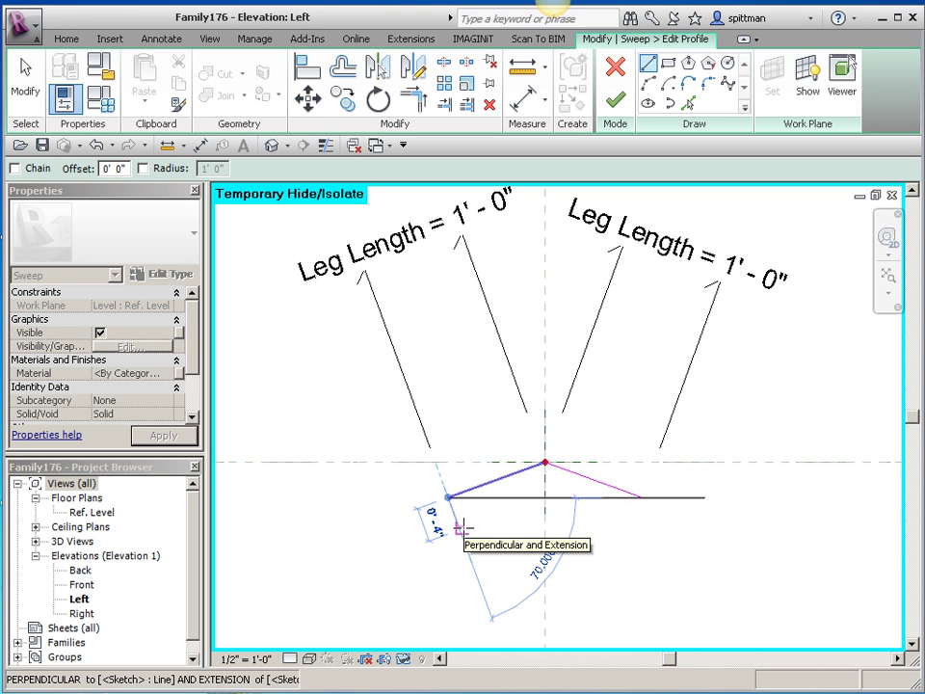
left_click(459, 528)
left_click(641, 497)
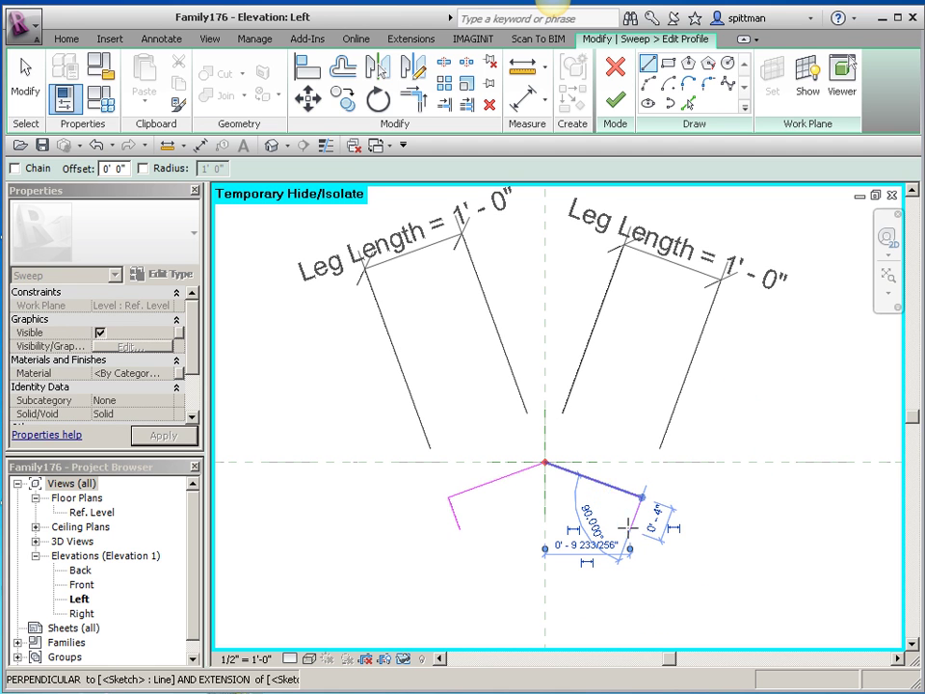
left_click(627, 526)
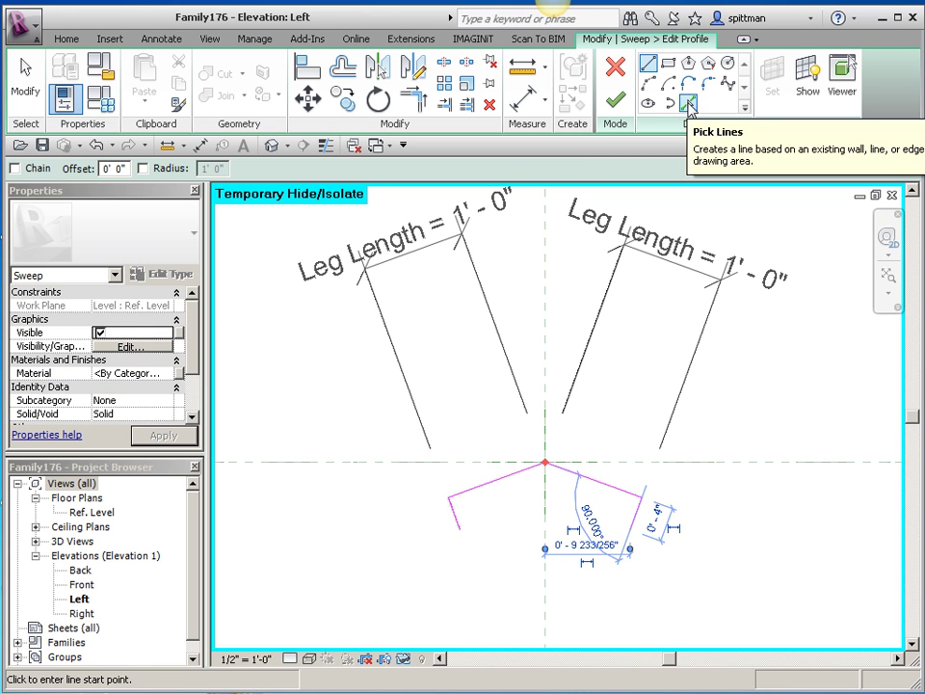
Pick both sloped legs with a 1/8" offset to create parallel inner copies.
left_click(687, 104)
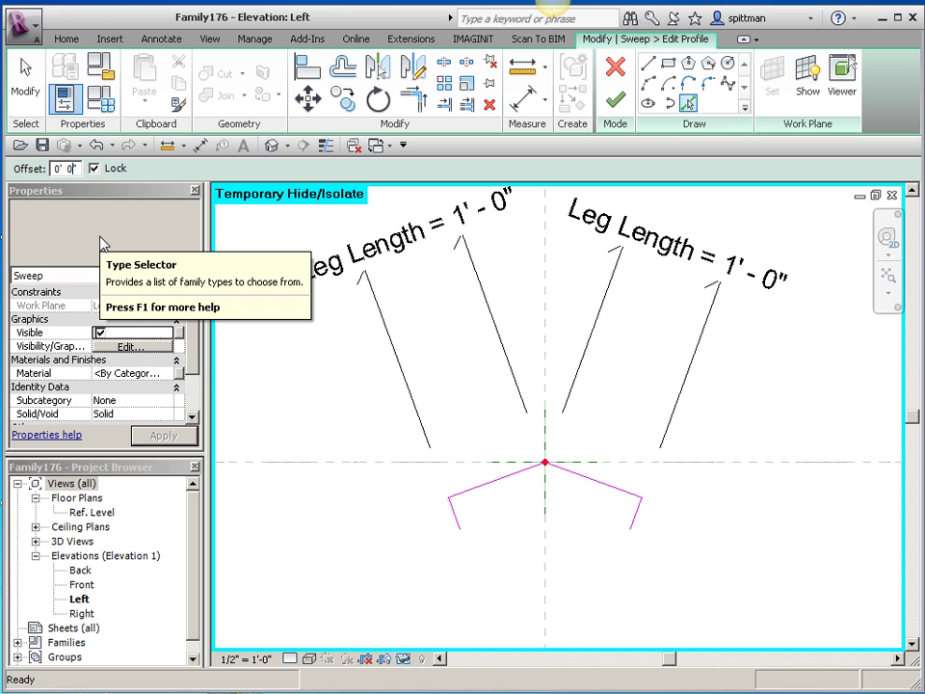
key("Return")
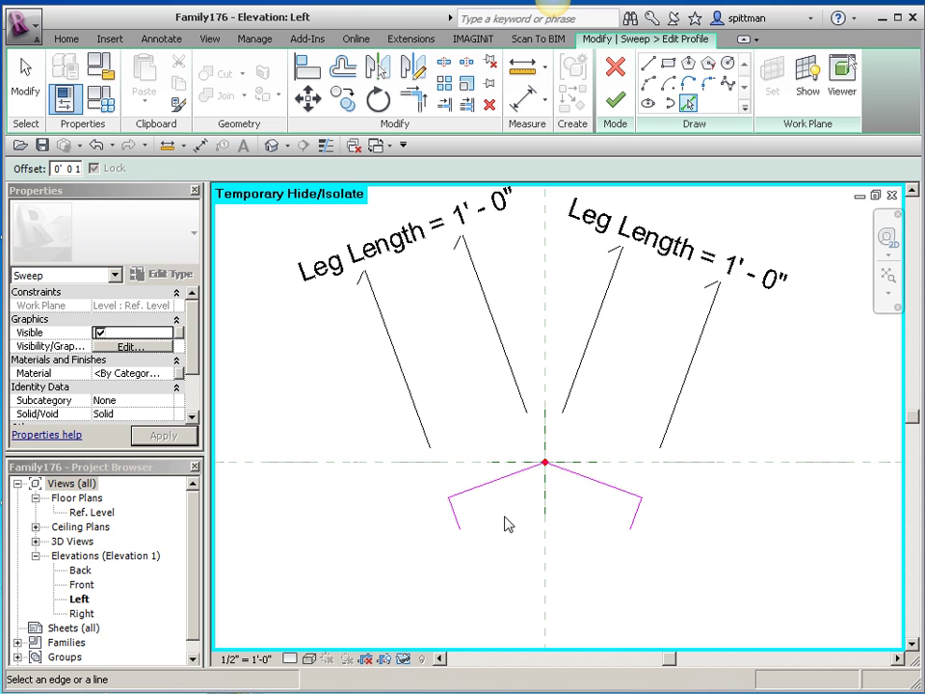
scroll(507, 506, "up", 2)
scroll(508, 506, "up", 2)
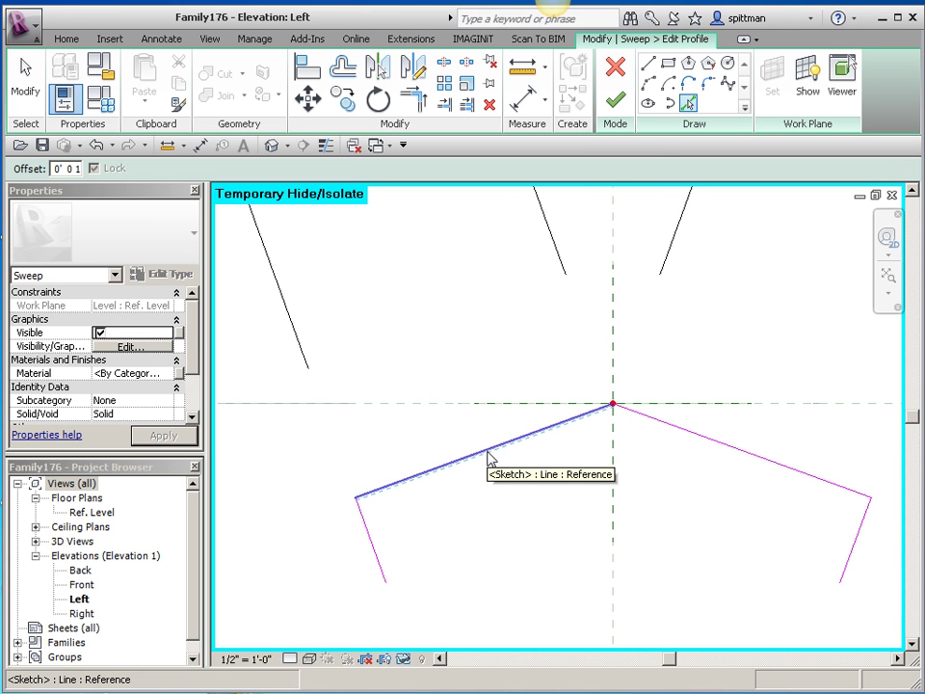
left_click(488, 459)
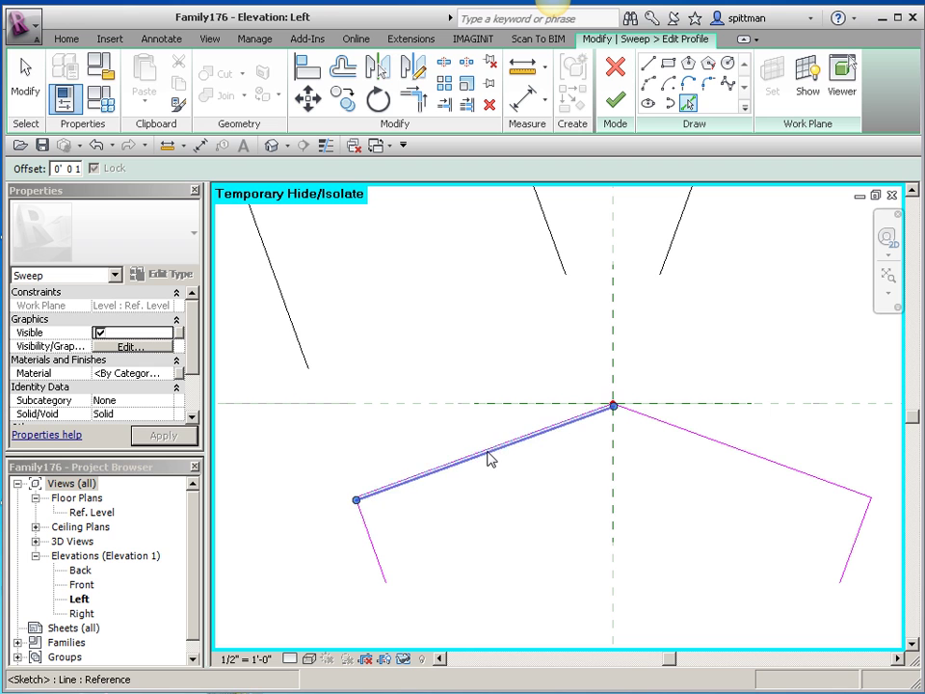
left_click(690, 435)
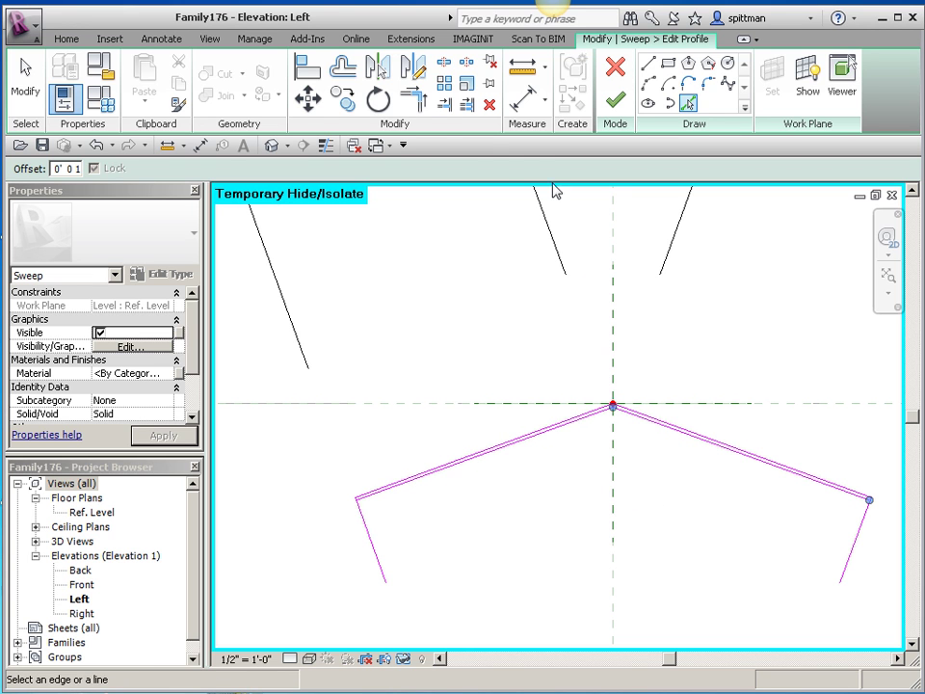
Trim/Extend to Corner at the left and right outer corners, removing both downturned lines.
left_click(413, 98)
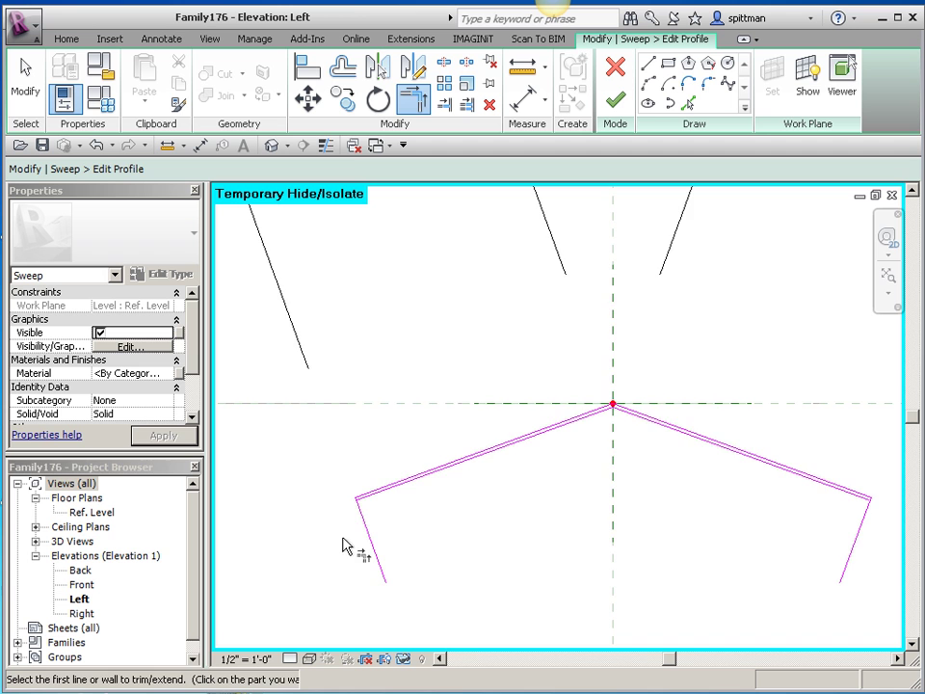
scroll(356, 503, "up", 3)
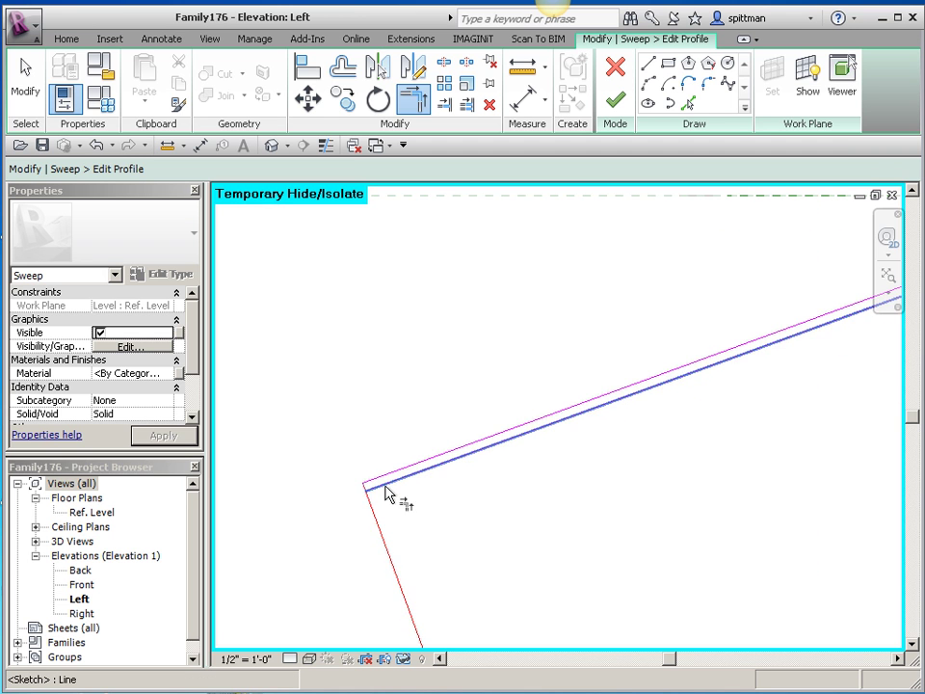
left_click(384, 484)
scroll(787, 537, "down", 2)
mouse_move(786, 537)
middle_mouse_down()
mouse_move(630, 524)
mouse_move(438, 485)
middle_mouse_up()
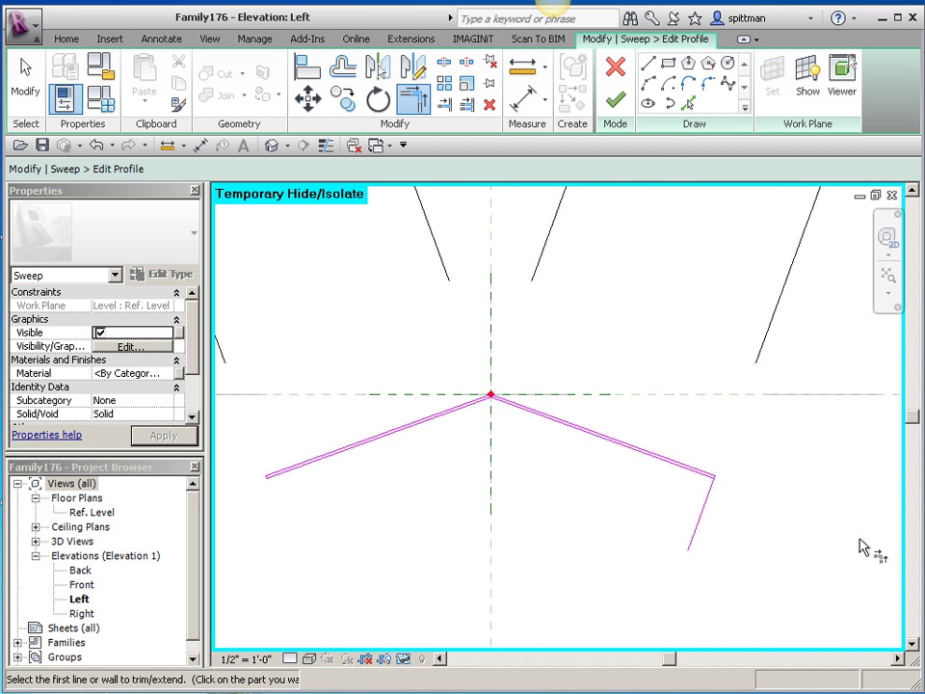
scroll(847, 540, "up", 3)
left_click(612, 445)
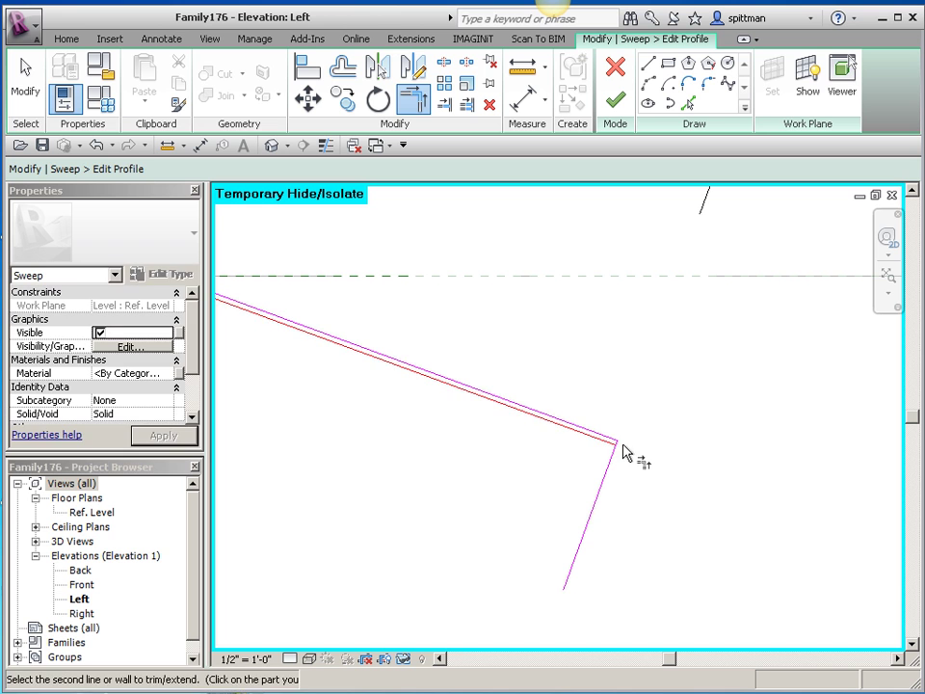
left_click(618, 451)
scroll(517, 509, "down", 2)
scroll(431, 520, "down", 1)
mouse_move(434, 523)
middle_mouse_down()
mouse_move(439, 529)
mouse_move(481, 500)
middle_mouse_up()
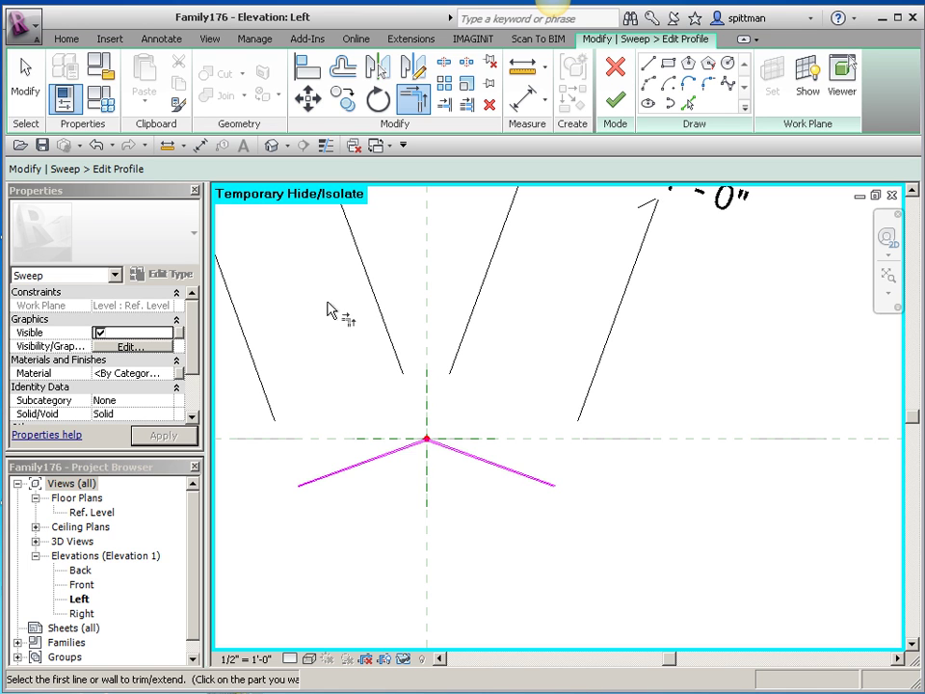
Place aligned dimensions across the 1/8" thickness of each flashing leg.
left_click(156, 42)
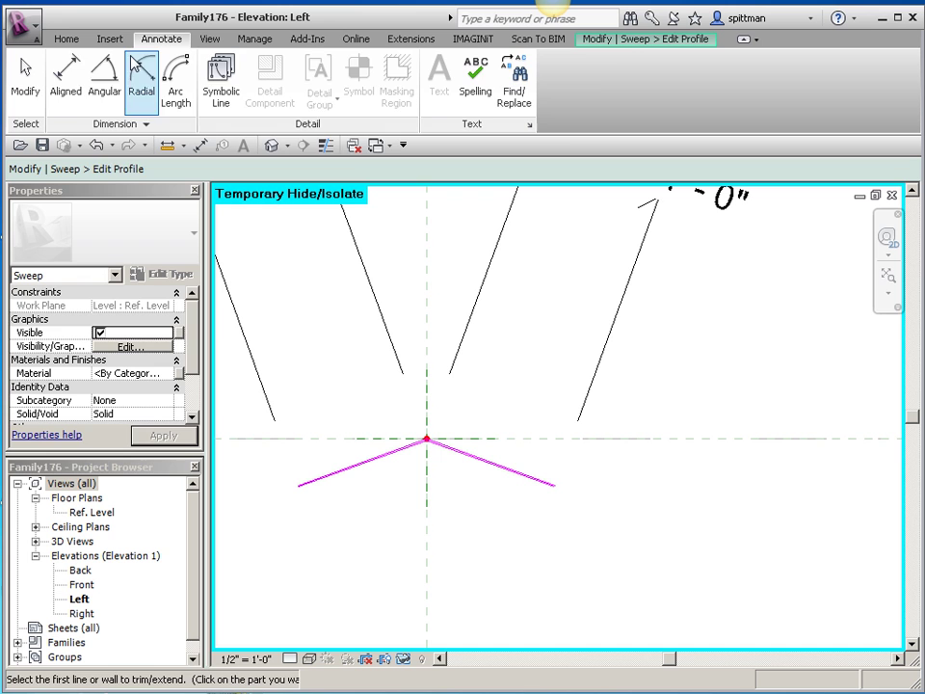
left_click(66, 75)
scroll(248, 479, "up", 3)
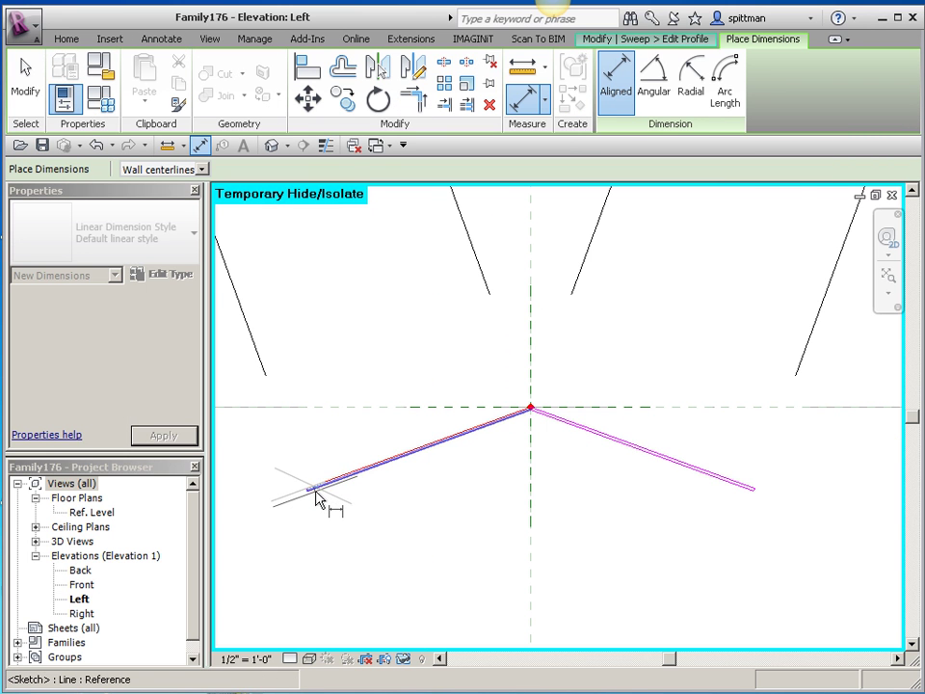
left_click(318, 494)
scroll(326, 568, "down", 2)
scroll(326, 568, "down", 2)
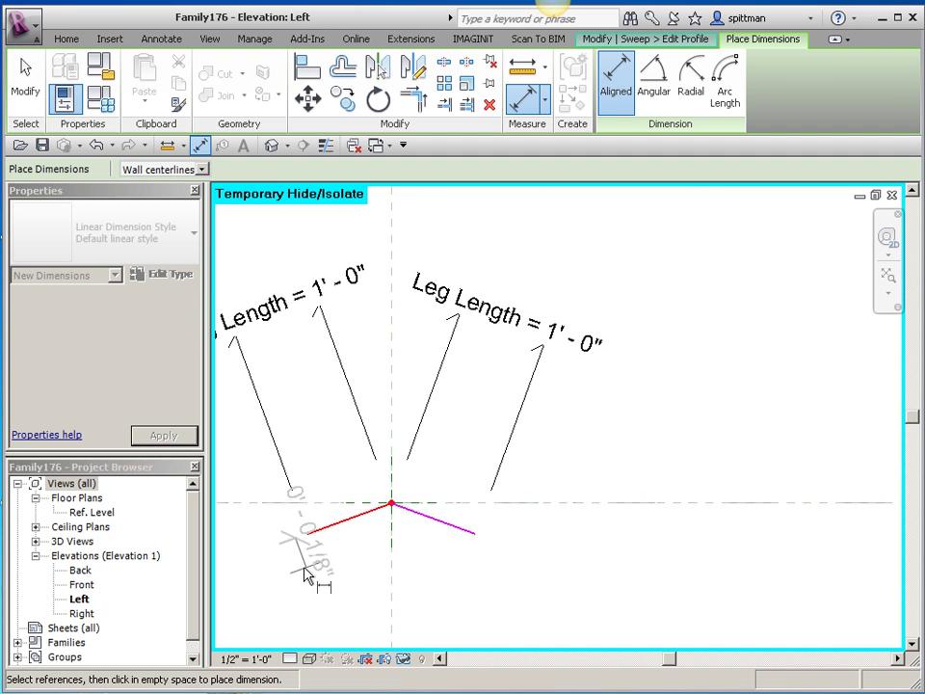
scroll(457, 528, "up", 2)
scroll(472, 537, "up", 1)
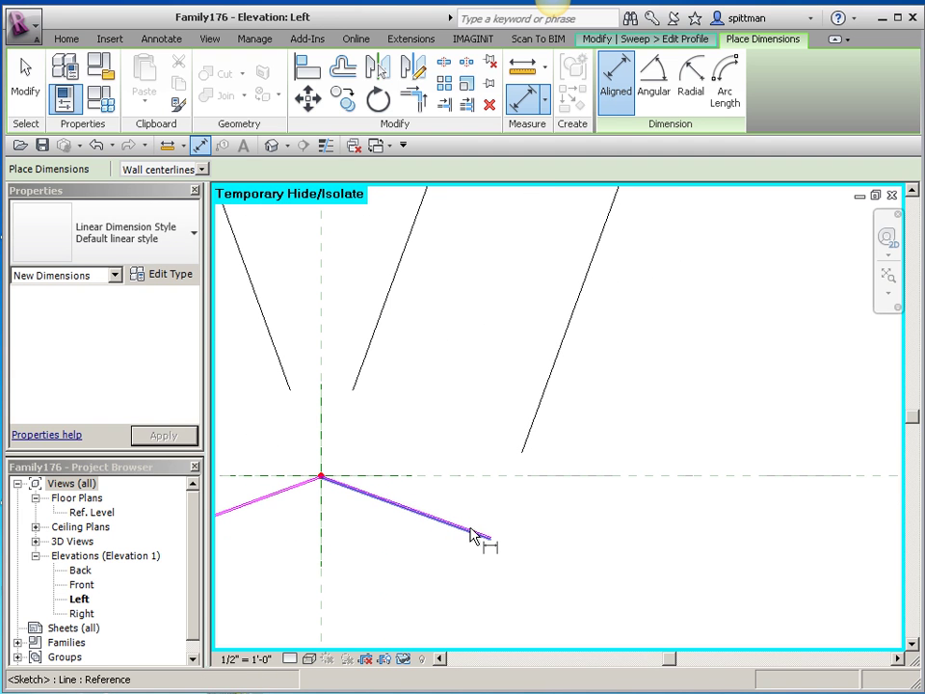
left_click(474, 534)
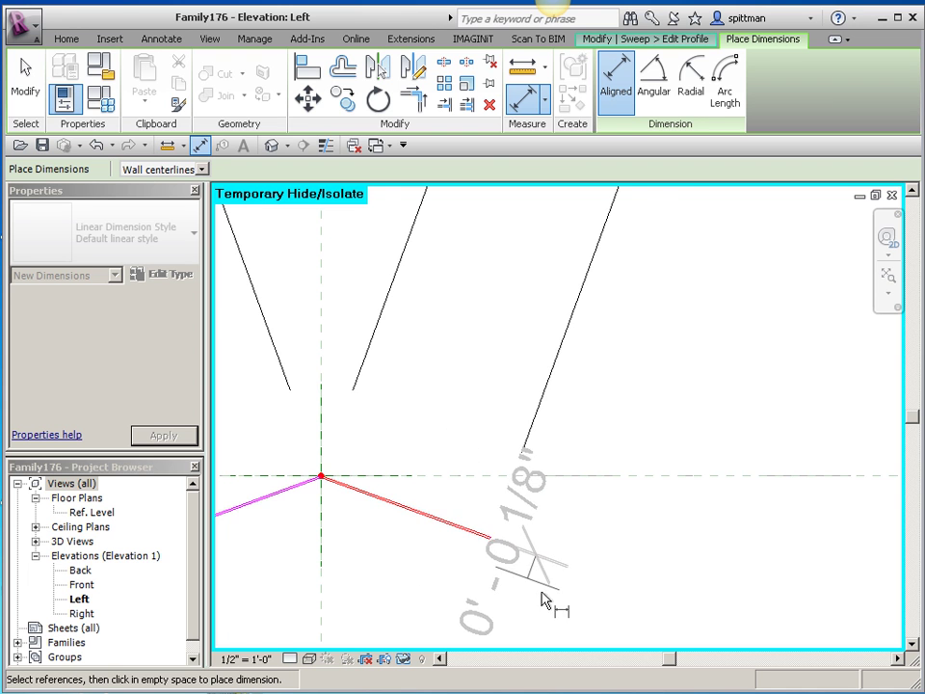
scroll(541, 598, "down", 3)
left_click(621, 612)
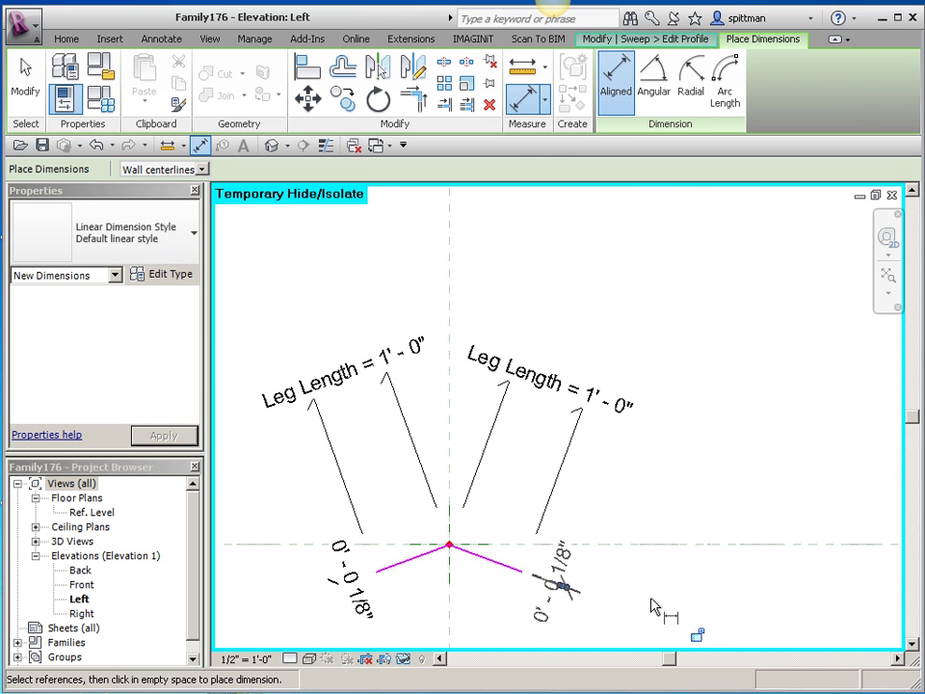
key("Escape")
Label both thickness dimensions with a new Thickness parameter.
left_click(355, 612)
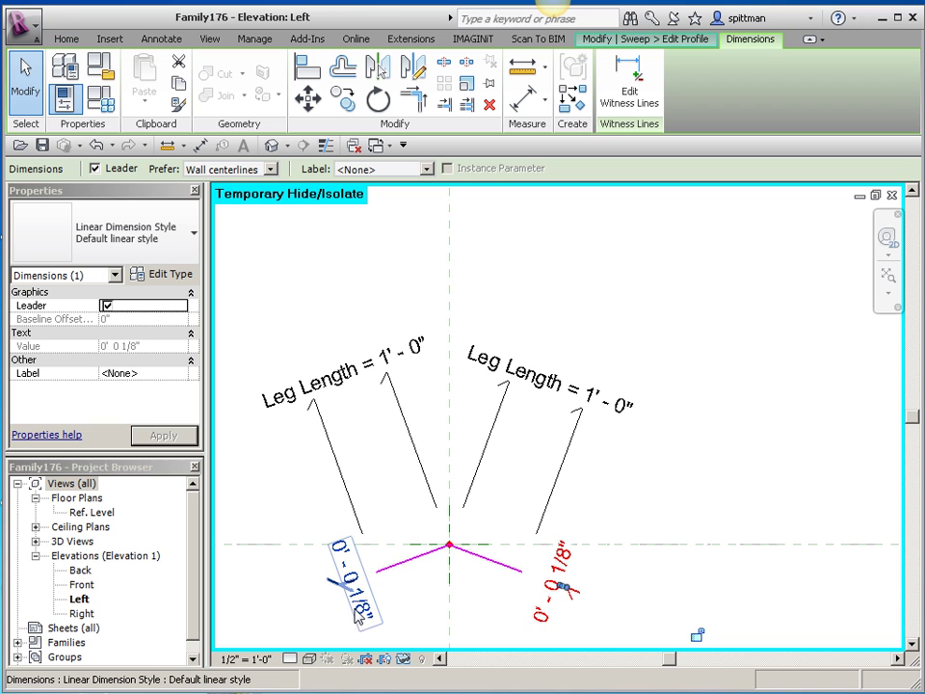
left_click(373, 551, "ctrl")
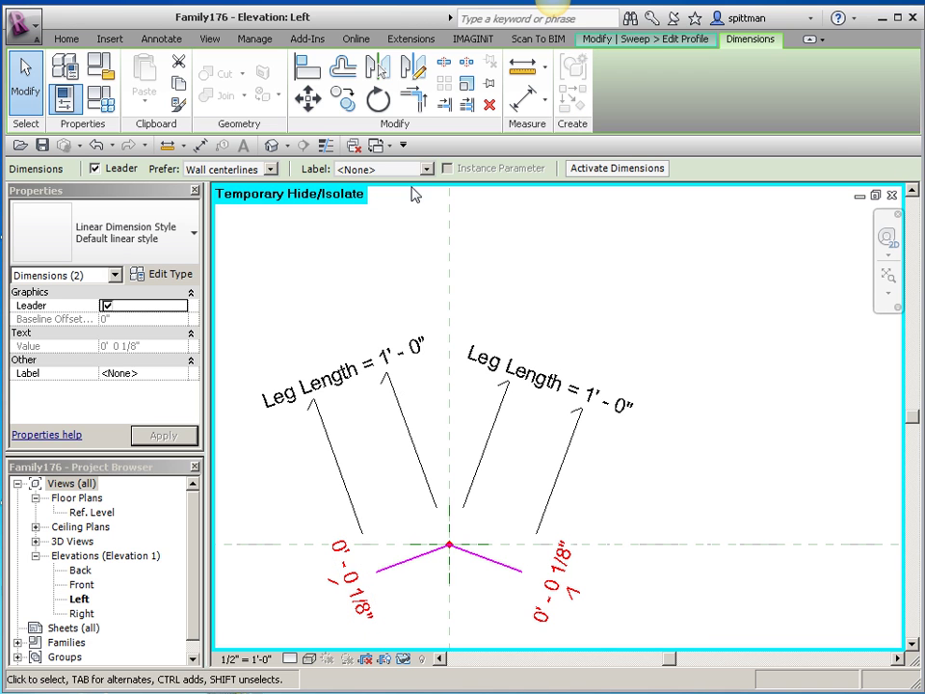
left_click(424, 169)
left_click(383, 197)
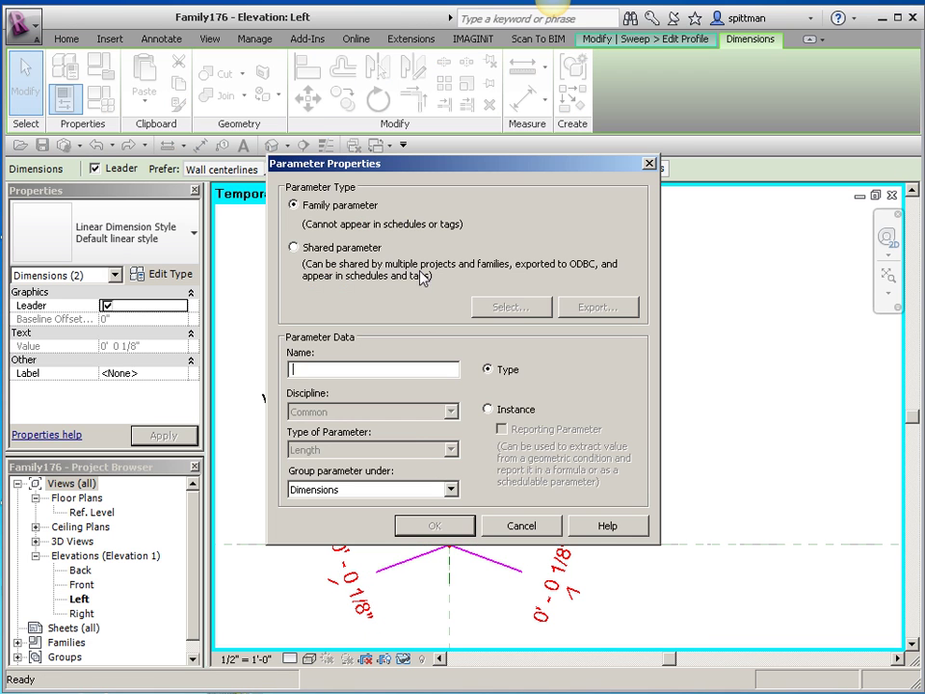
type("Thickness")
left_click(450, 529)
left_click(671, 494)
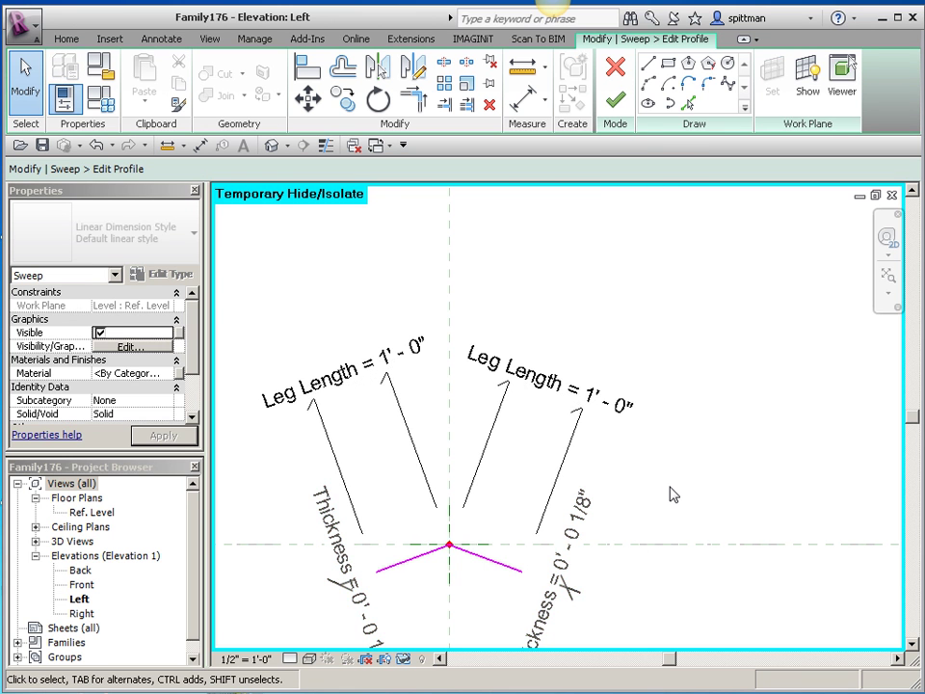
middle_click_drag(671, 491, 704, 436)
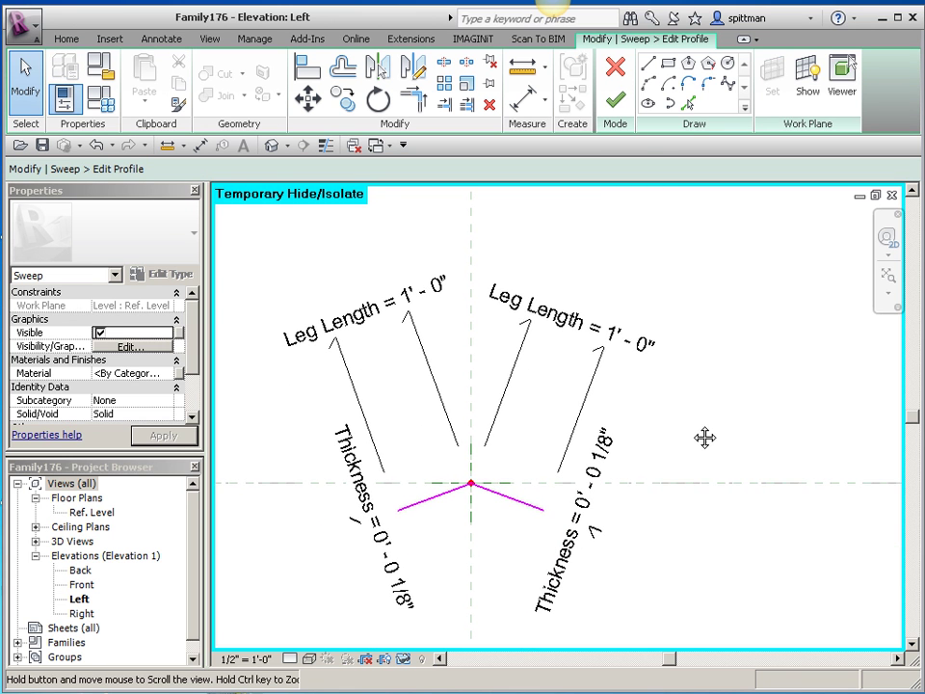
Set Thickness 1', Leg Length 2' and Angle 30° in Family Types, apply and close.
left_click(98, 96)
left_click(649, 198)
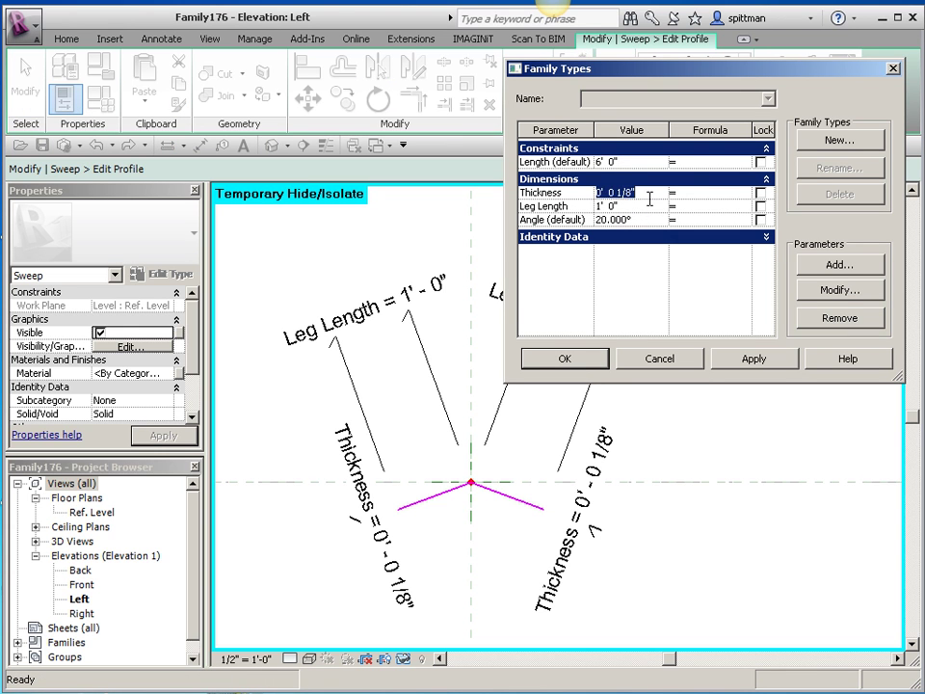
type("1")
left_click(649, 205)
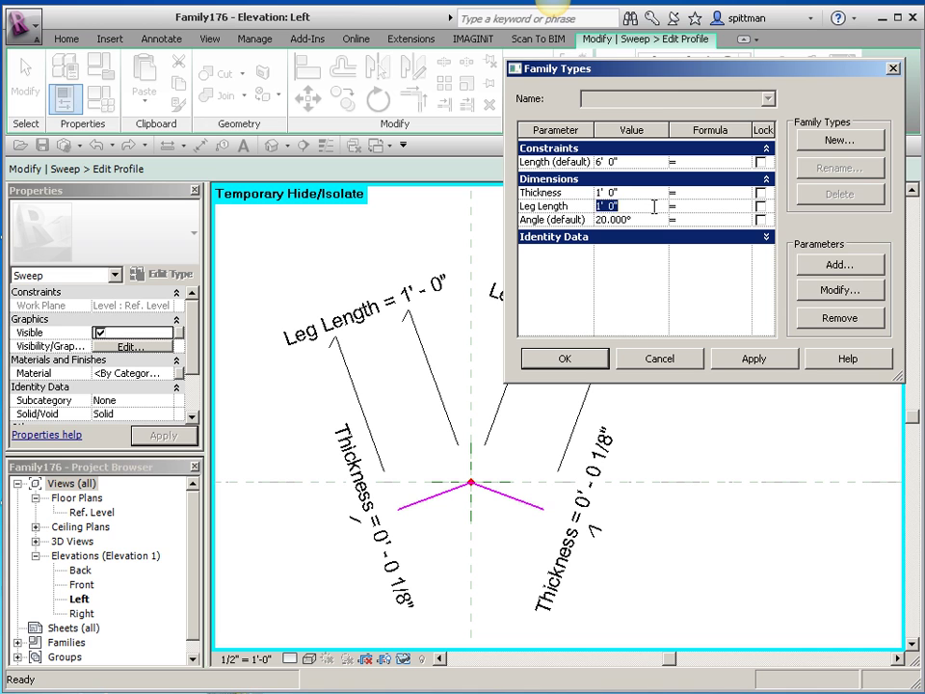
type("2")
left_click(655, 220)
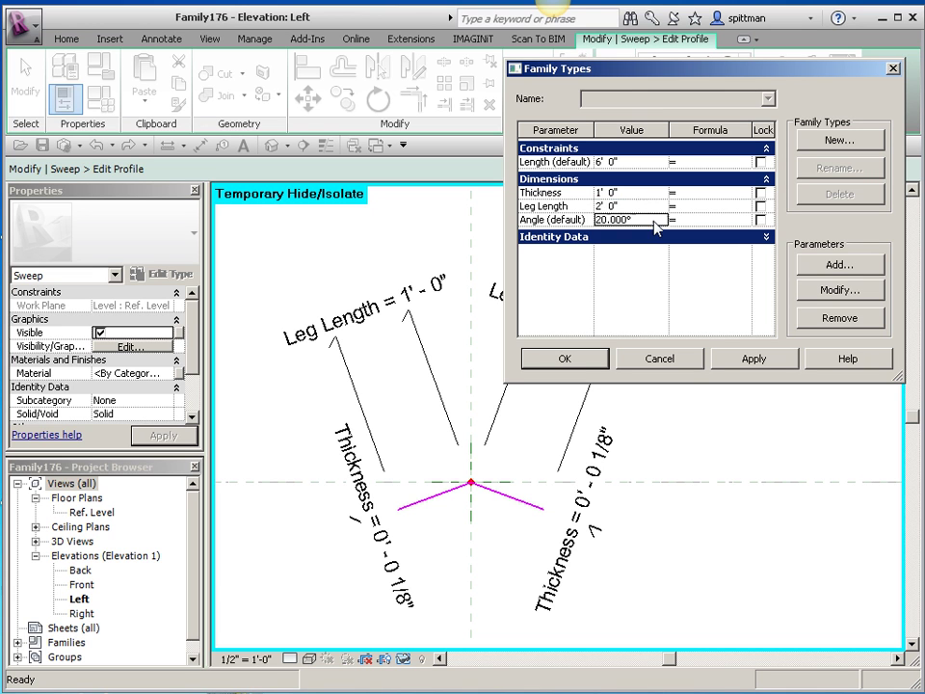
type("30")
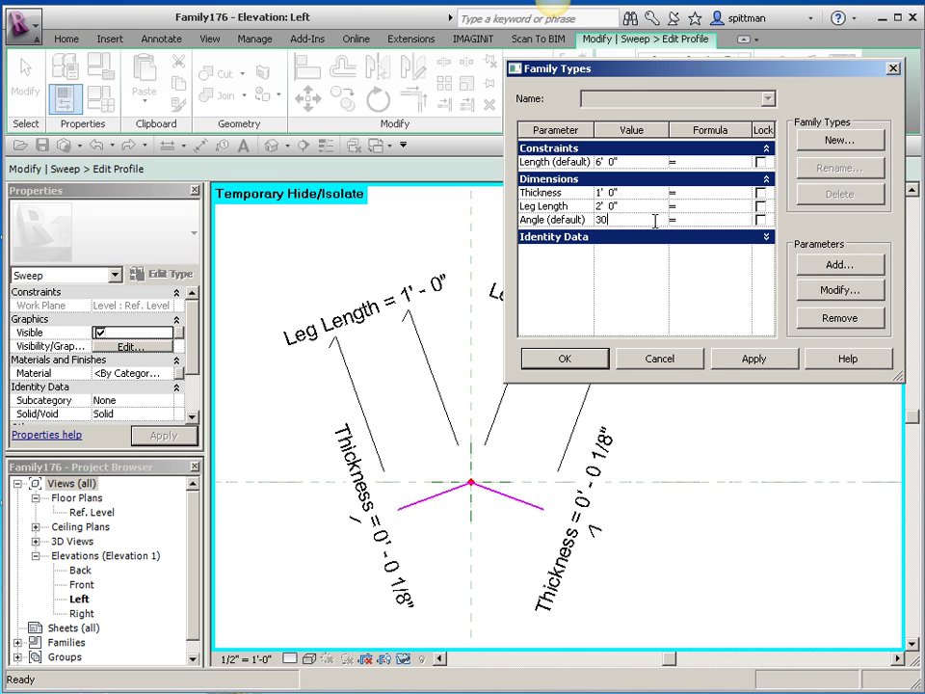
left_click(741, 357)
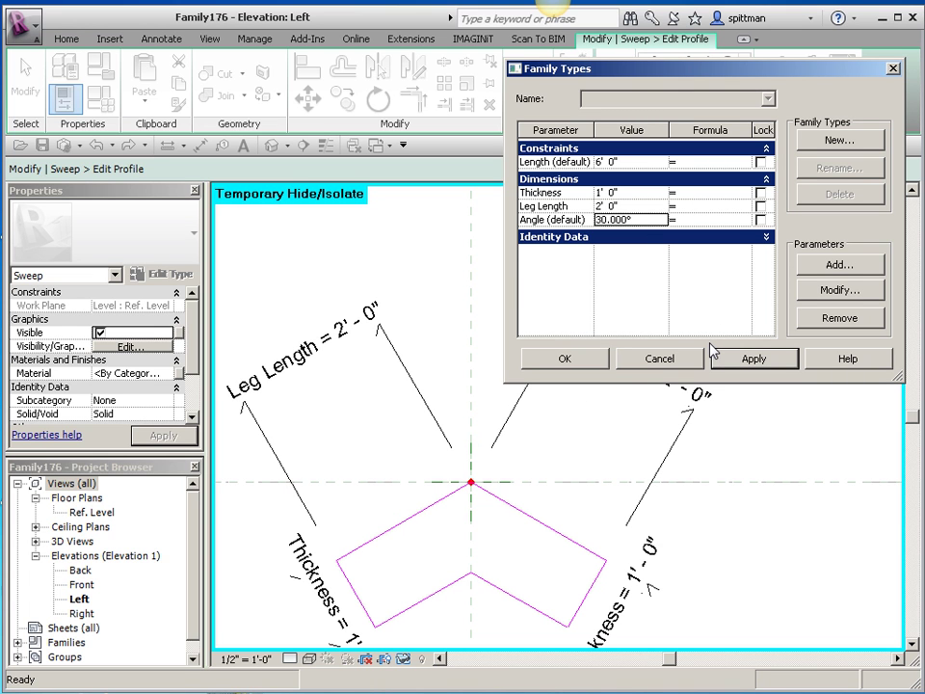
left_click(566, 359)
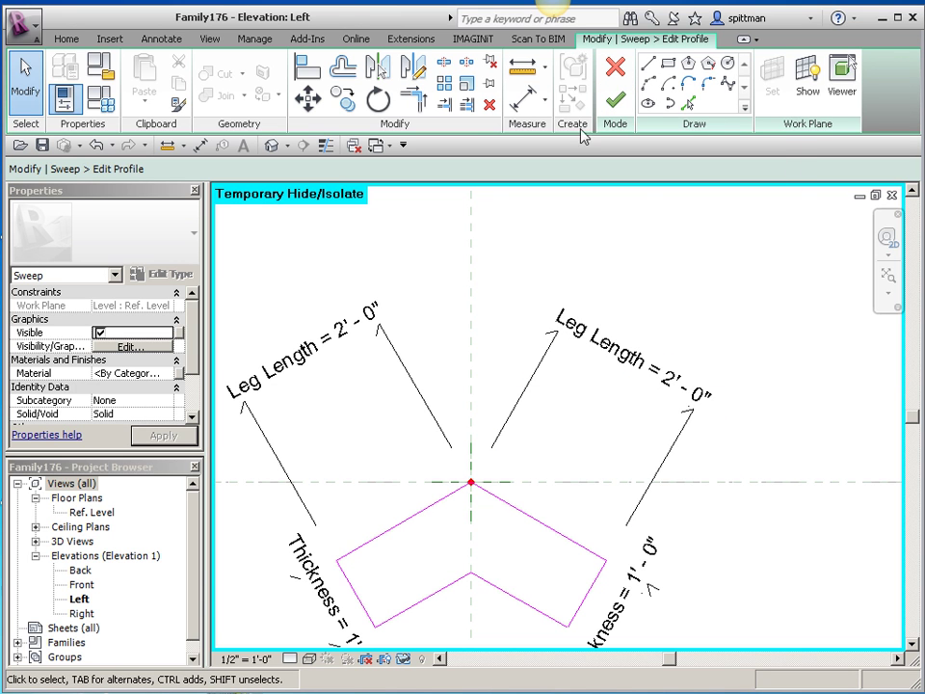
Associate the sweep's Material with a new Flashing Material type parameter.
left_click(179, 374)
left_click(364, 463)
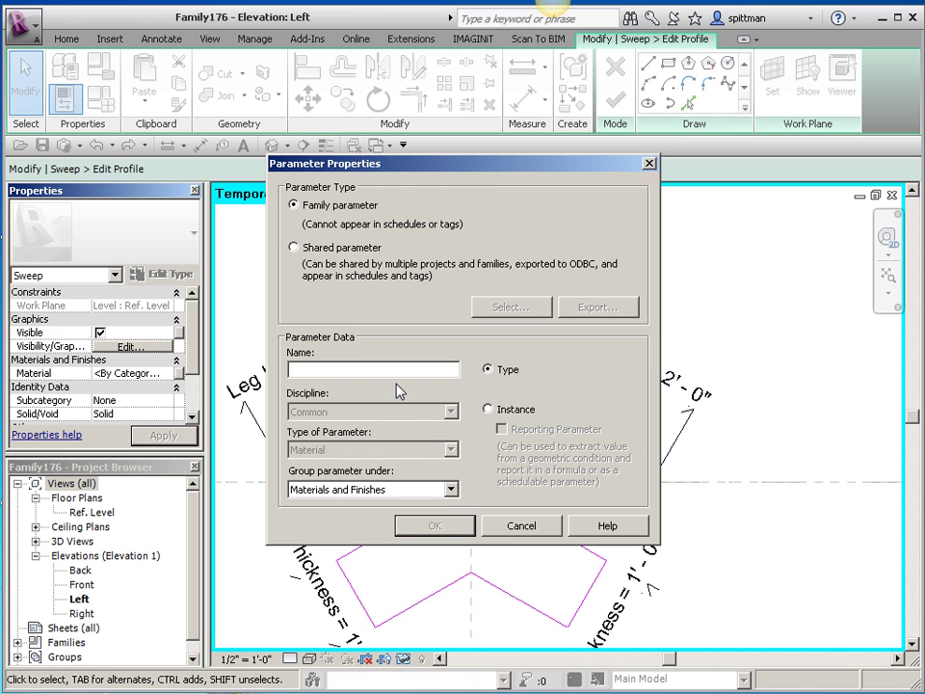
type("Flashing Material")
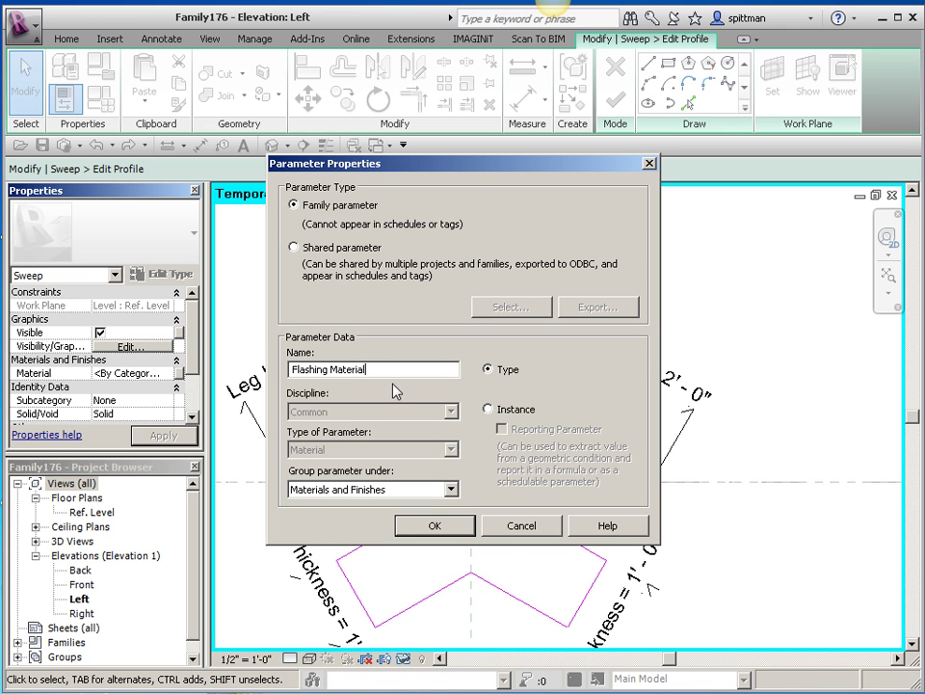
left_click(431, 524)
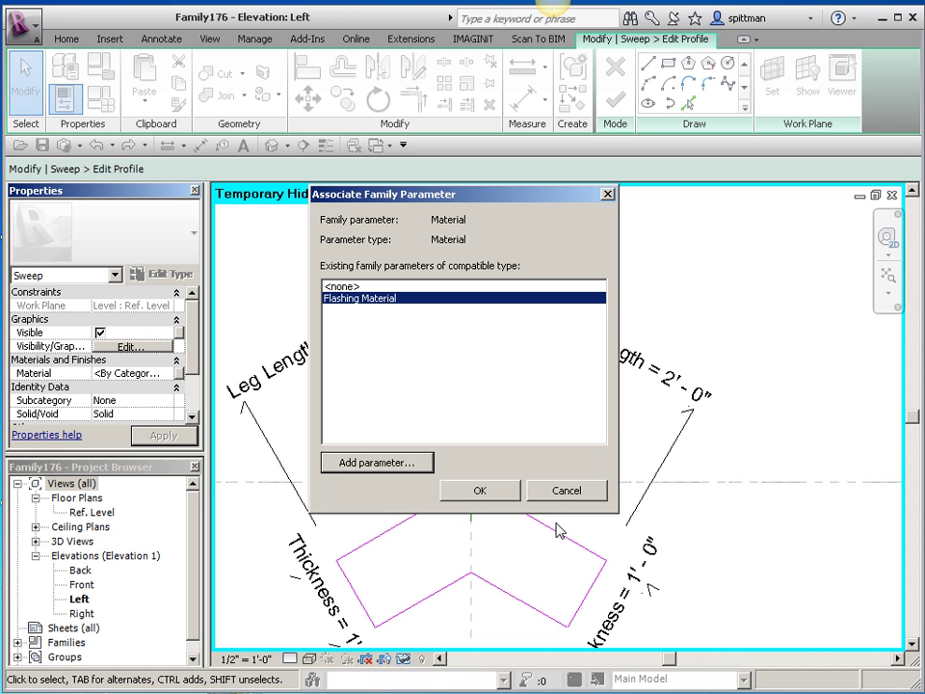
left_click(477, 490)
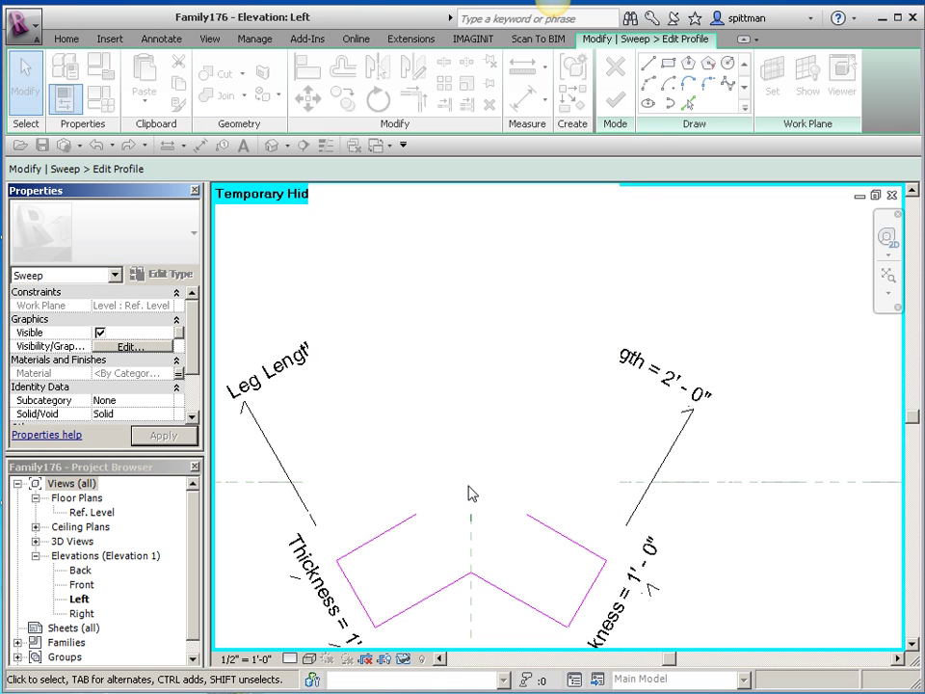
Finish the profile and sweep, and show the flashing in the default 3D view.
left_click(598, 102)
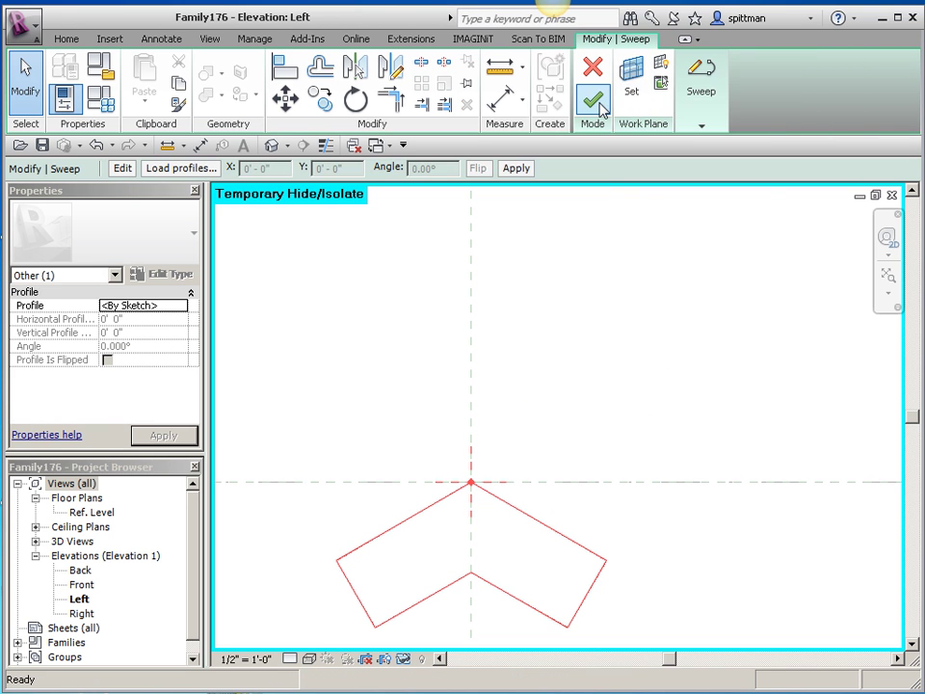
left_click(597, 102)
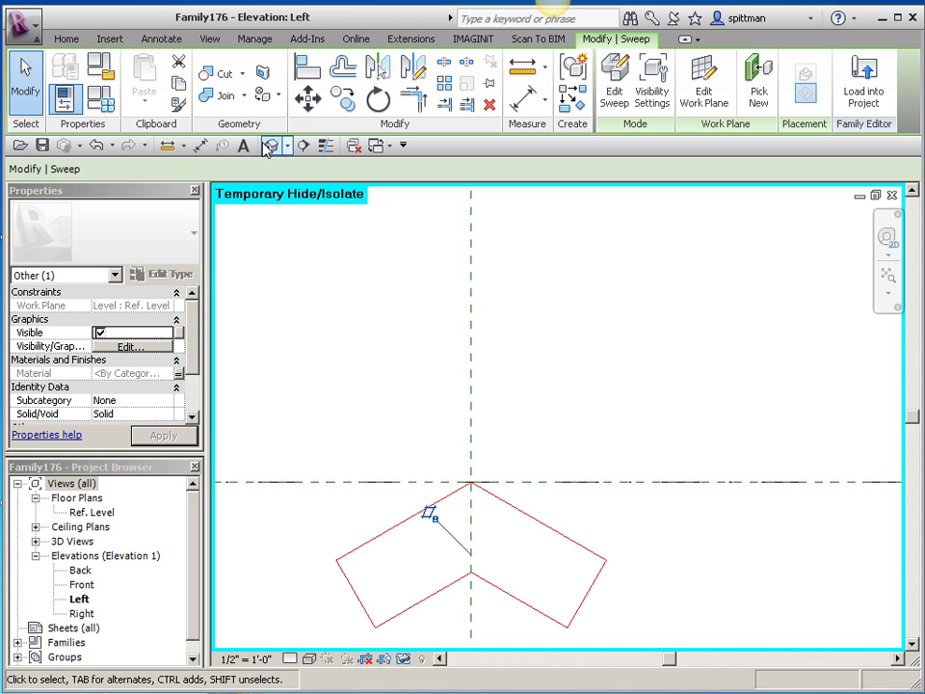
left_click(270, 144)
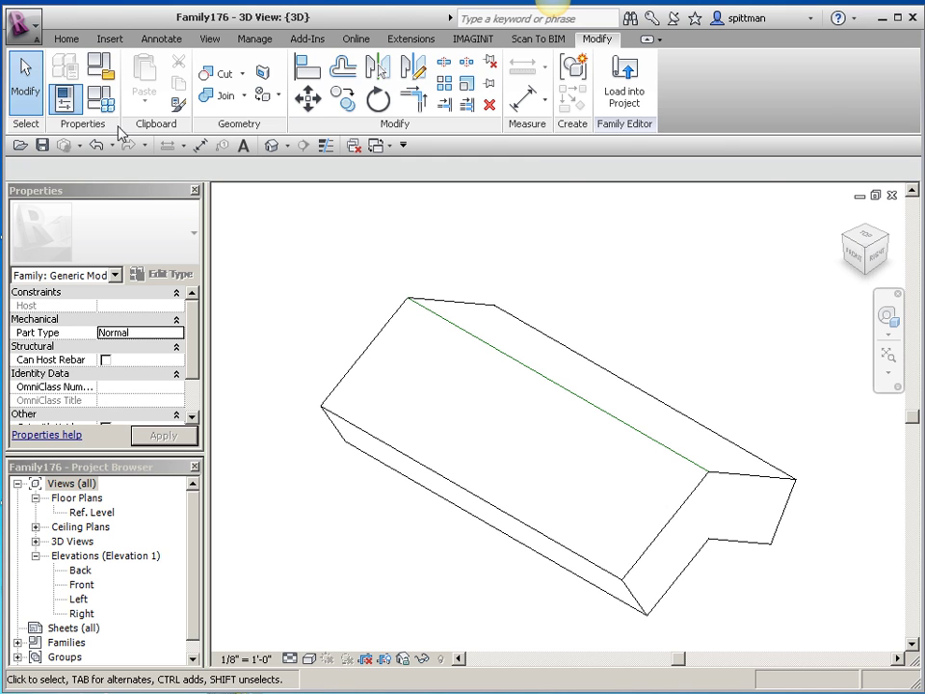
Apply Angle 44°, Leg Length 1' and Thickness 1" in Family Types.
left_click(100, 68)
left_click(646, 253)
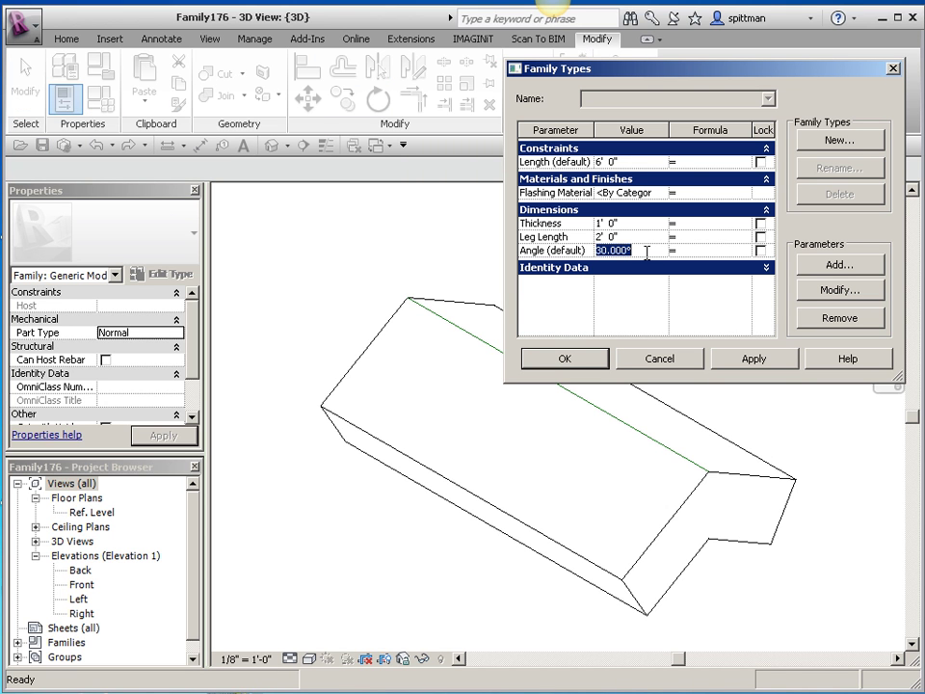
type("44")
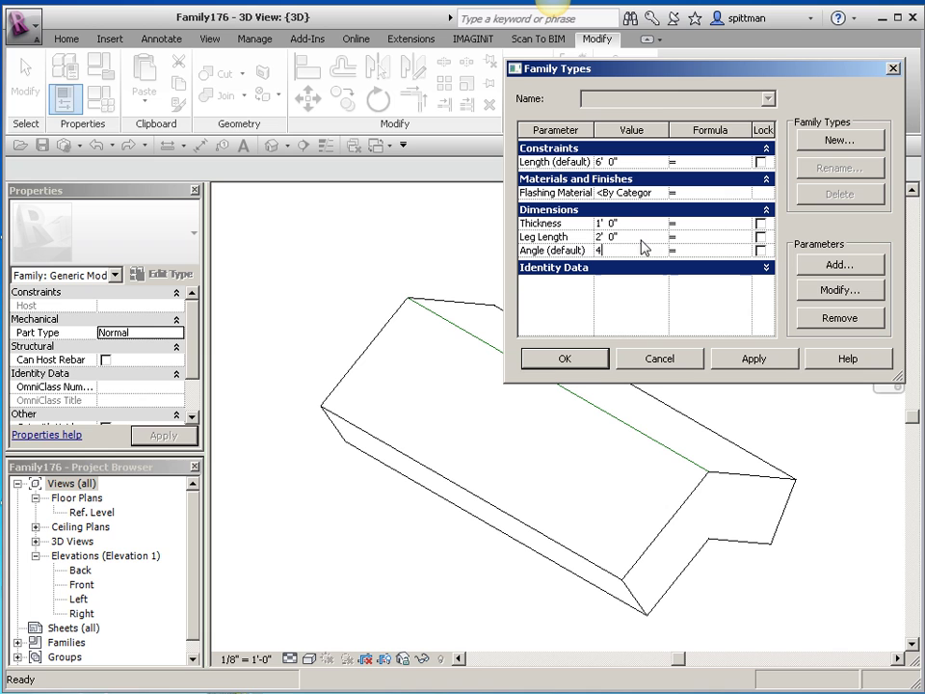
left_click(632, 236)
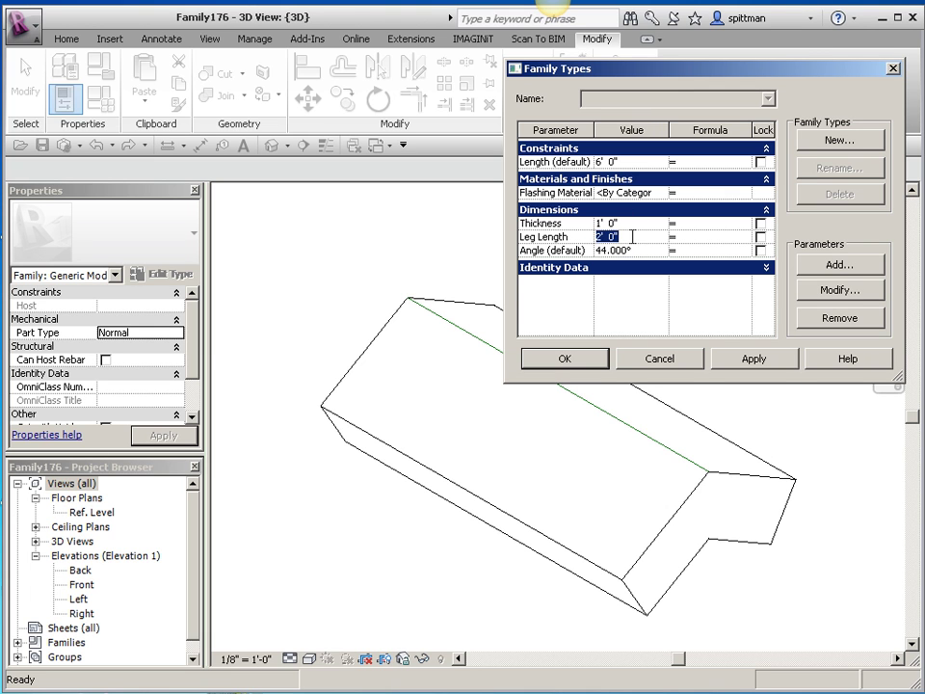
type("1")
left_click(632, 224)
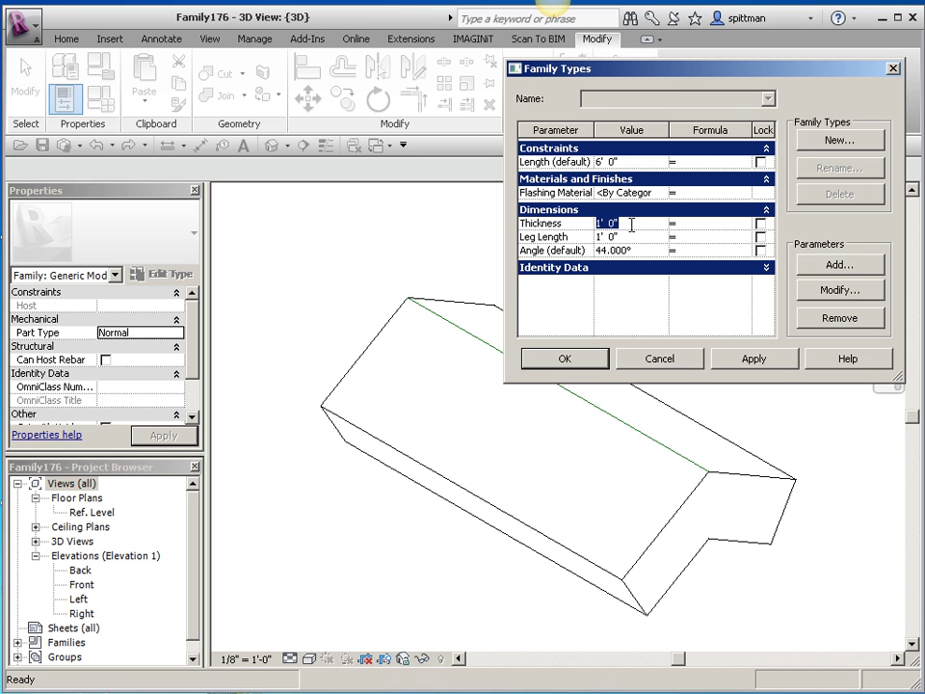
type("0' 1")
key("Tab")
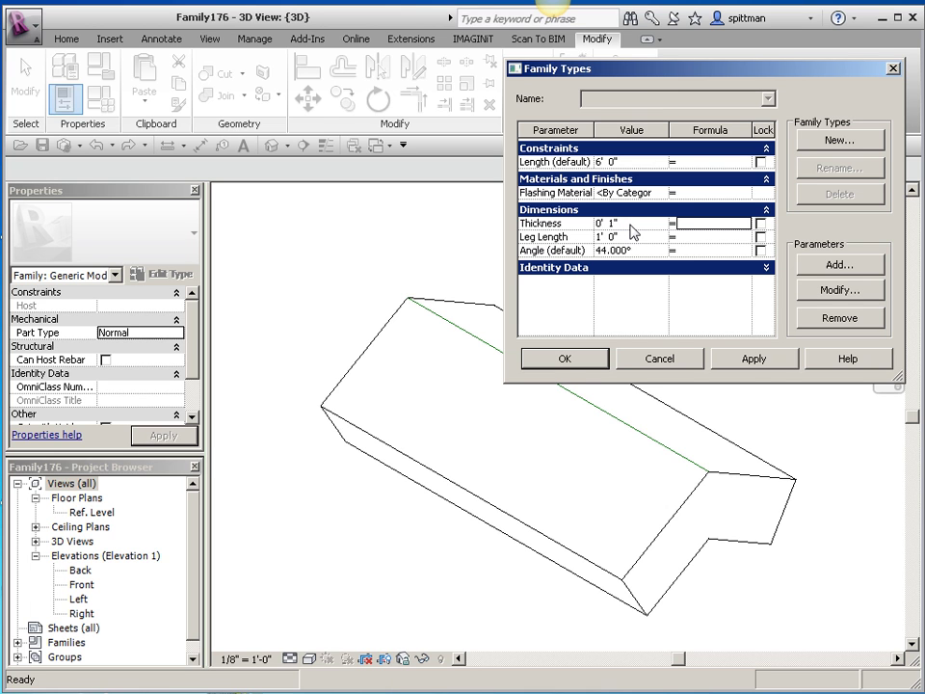
left_click(754, 359)
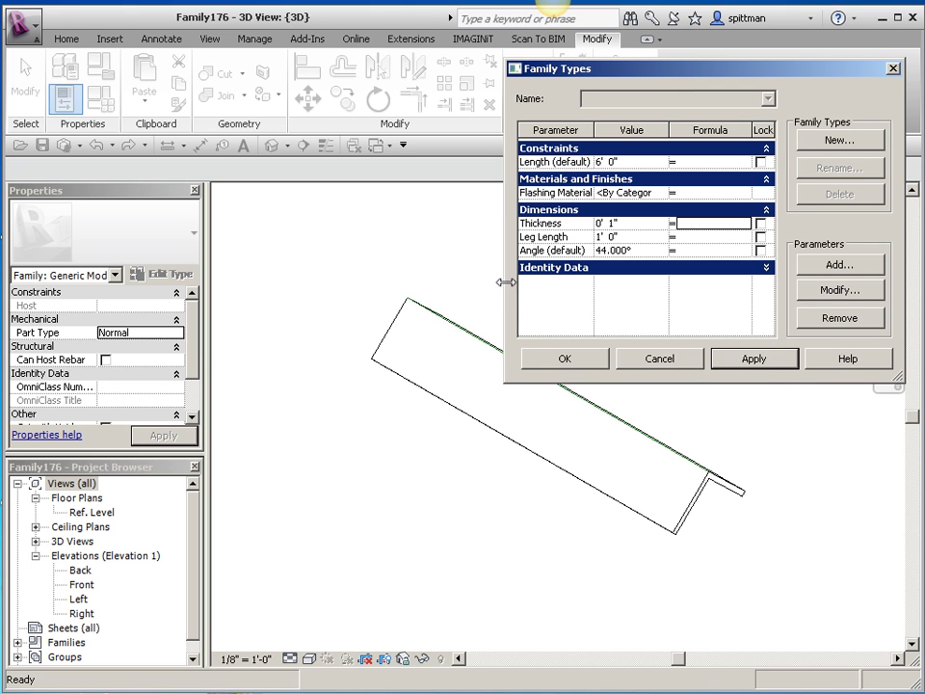
left_click_drag(504, 286, 378, 287)
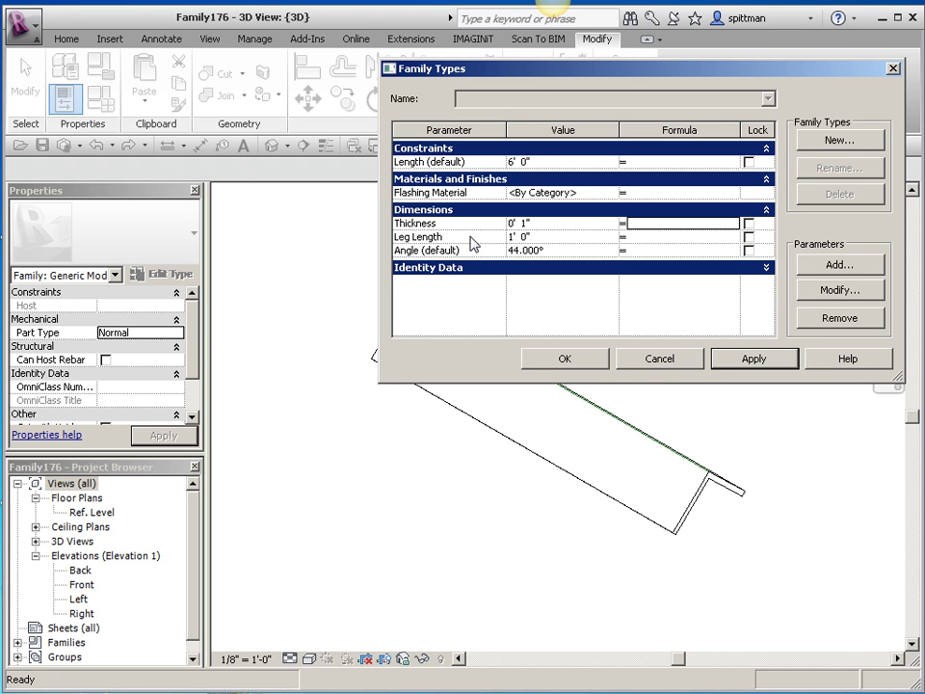
Create a new family type named 6" Flashing 1/8" thick.
left_click(853, 143)
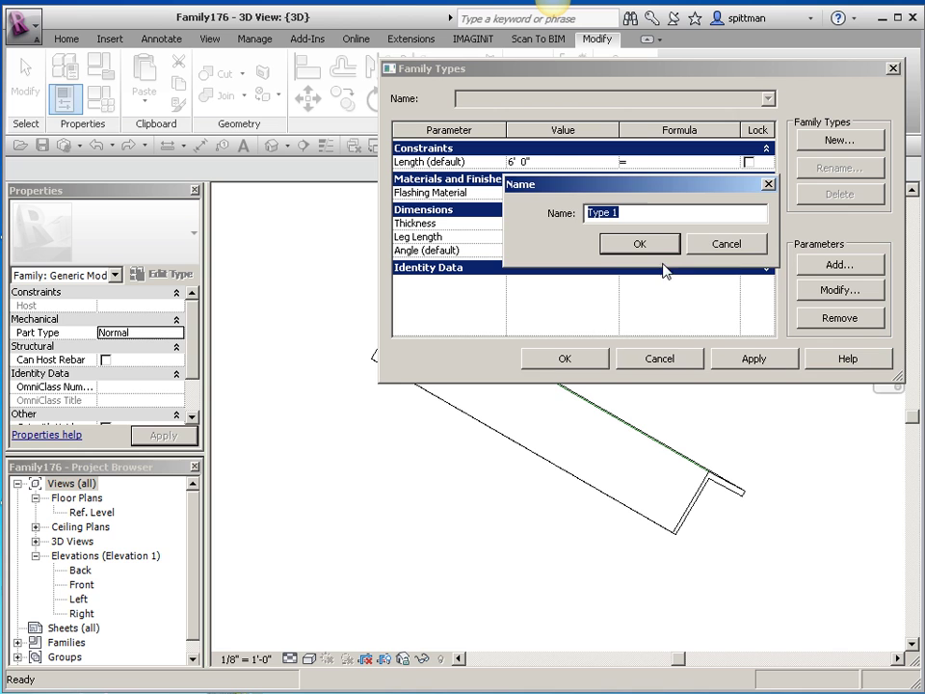
left_click_drag(639, 191, 545, 305)
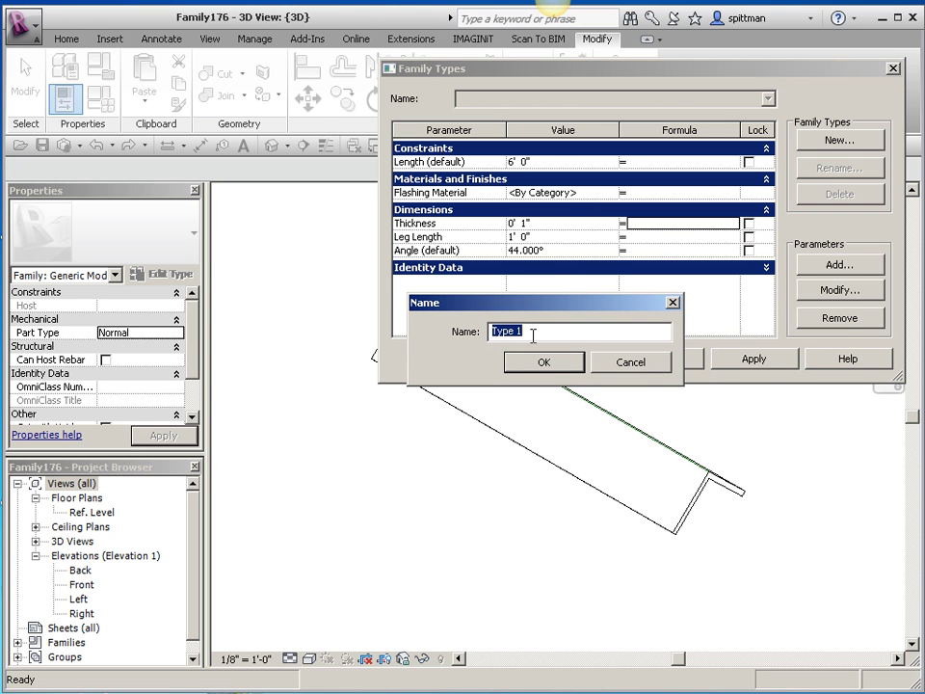
type("6\" Flashing 1/8\" thick")
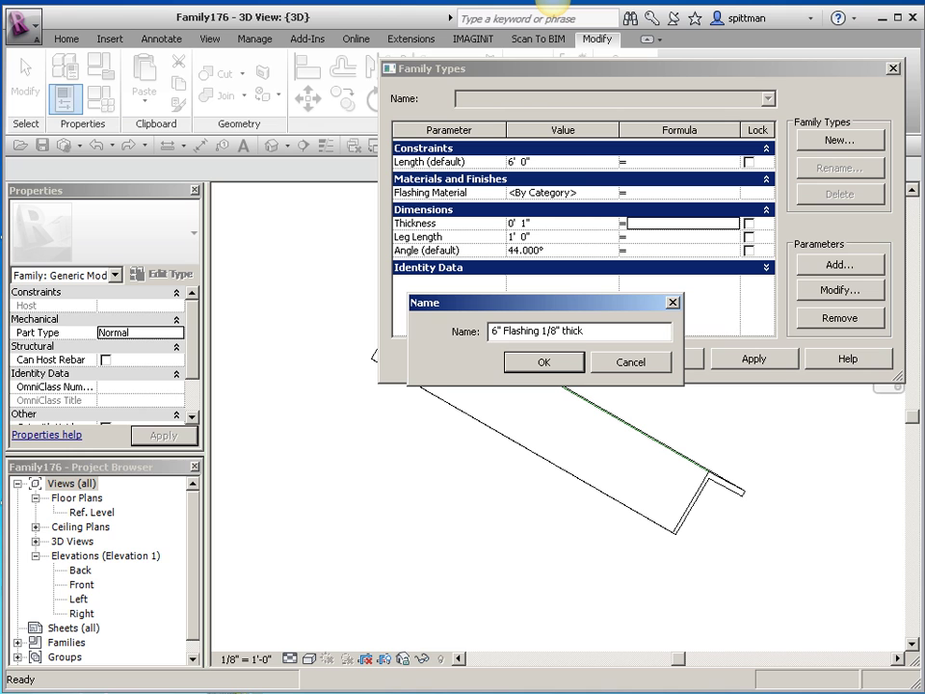
left_click(536, 370)
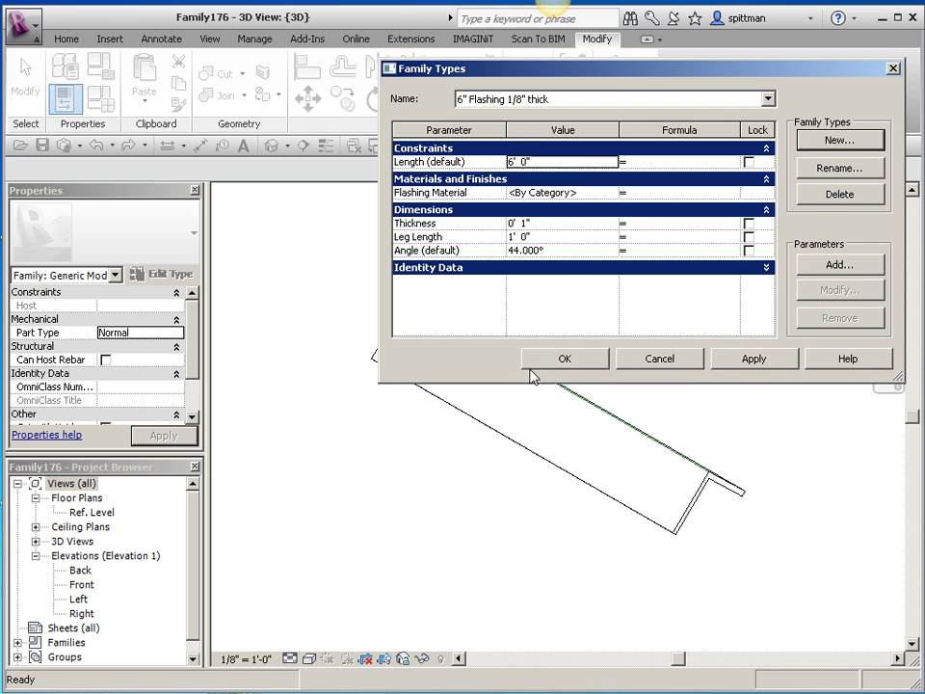
Give the new type Leg Length 6" and Thickness 1/8", apply and close.
left_click(553, 237)
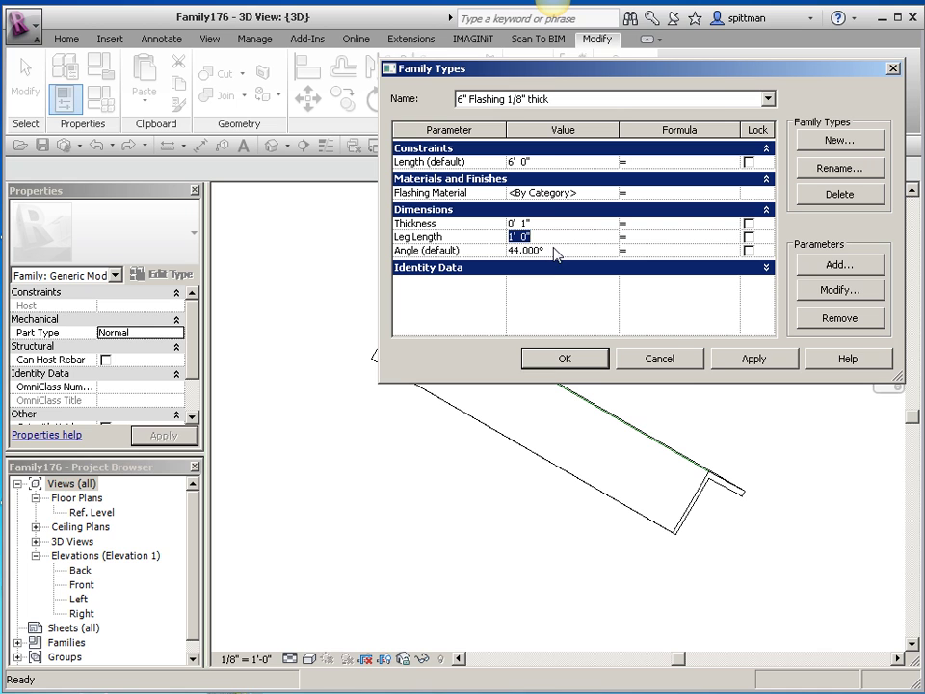
type(".5")
left_click(520, 223)
type("/8")
key("Tab")
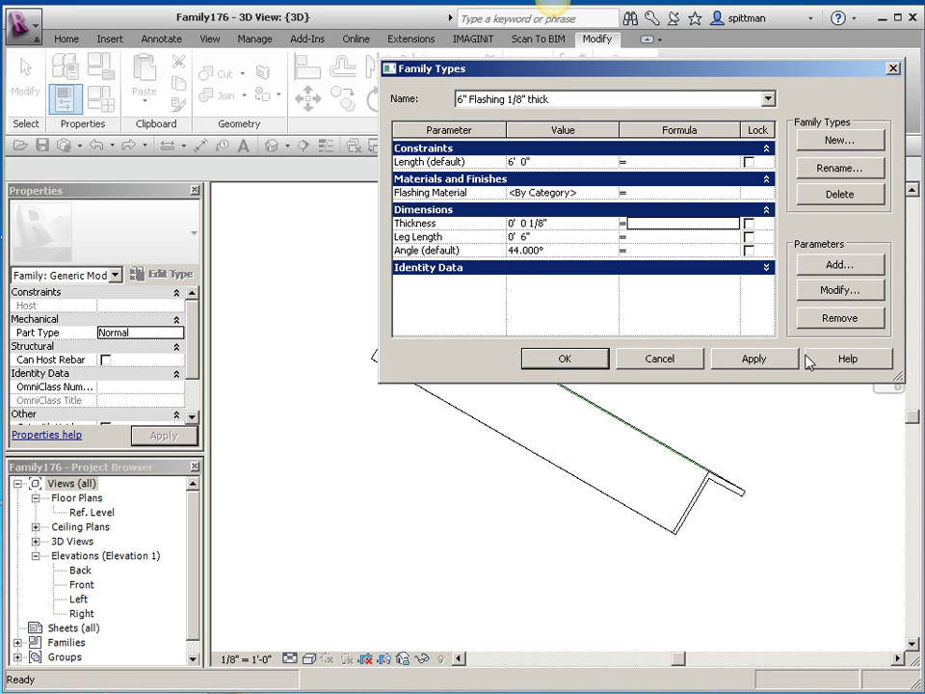
left_click(758, 359)
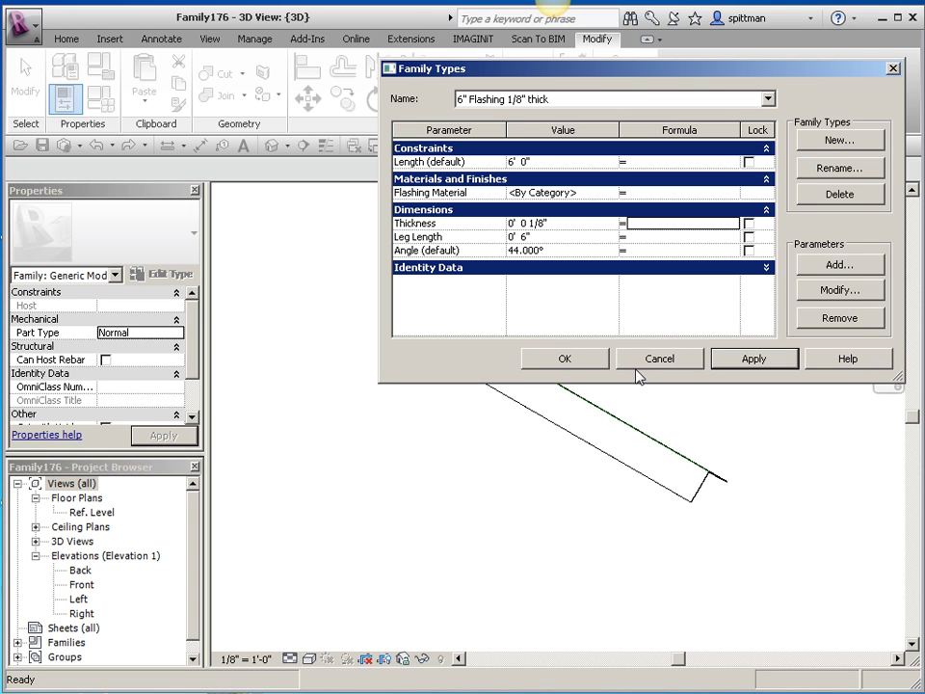
left_click(566, 360)
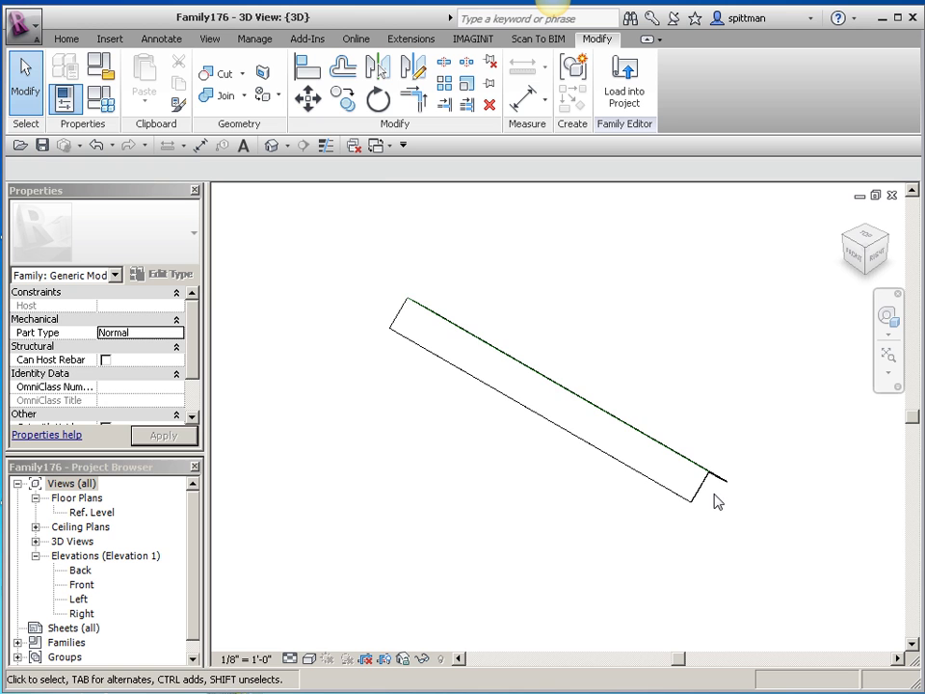
Save the family as Roof Flashing.rfa in the _Samples folder.
left_click(21, 24)
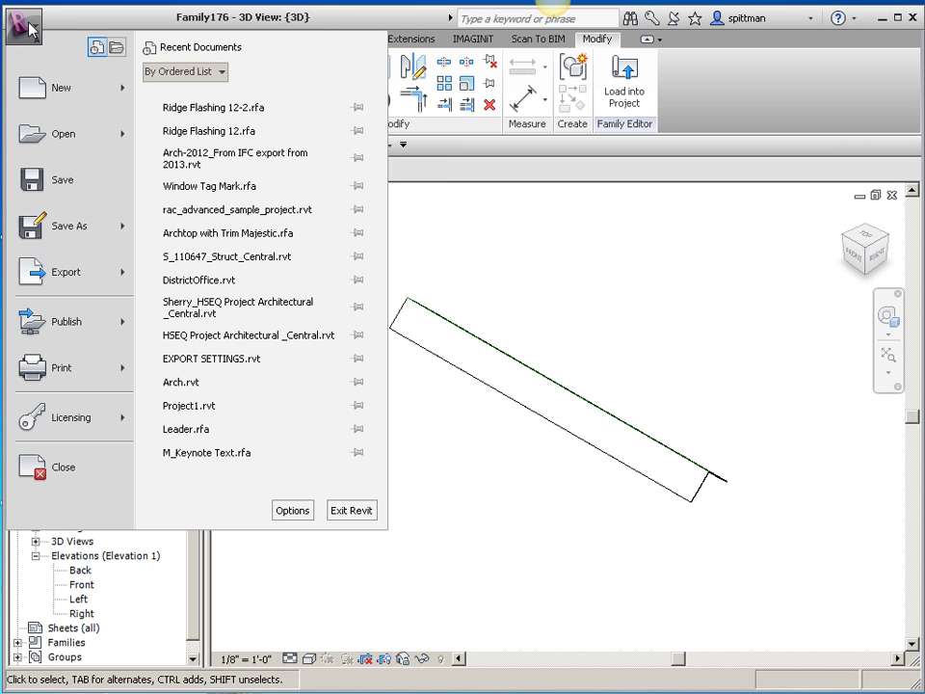
mouse_move(116, 231)
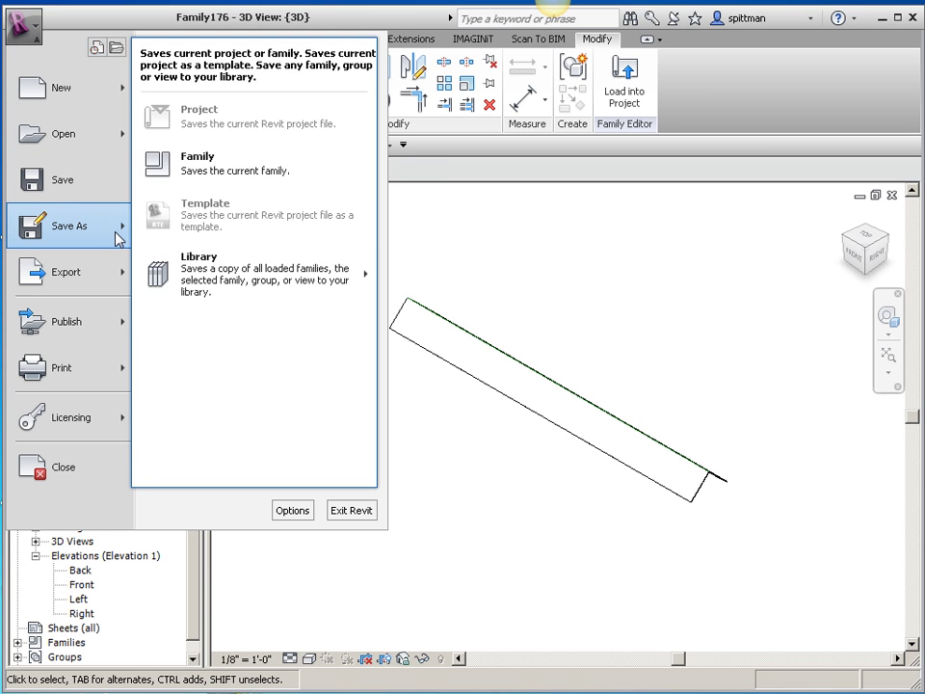
left_click(221, 169)
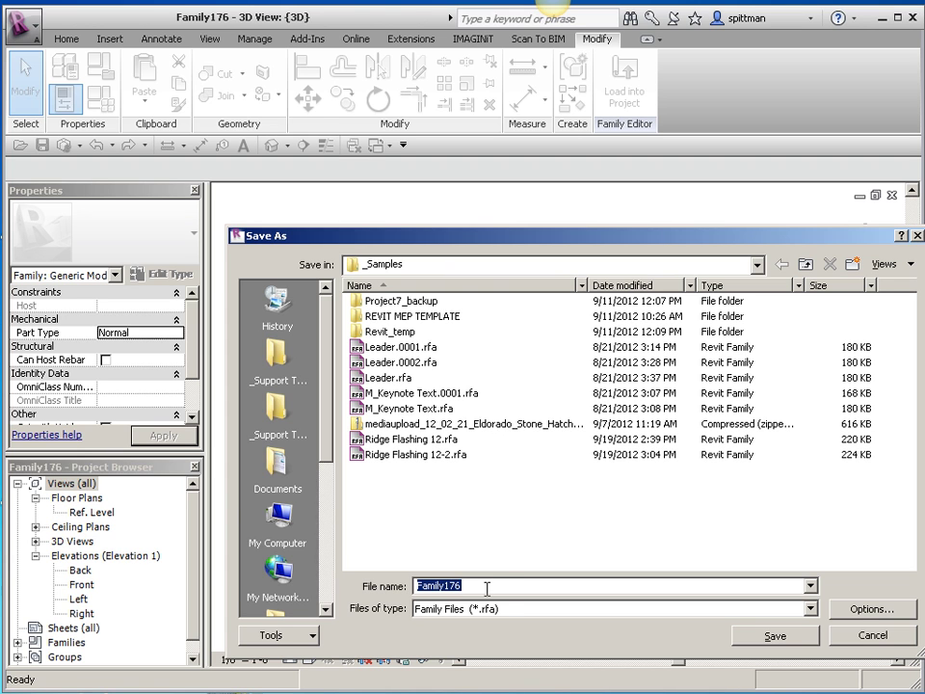
type("Roof Flashing")
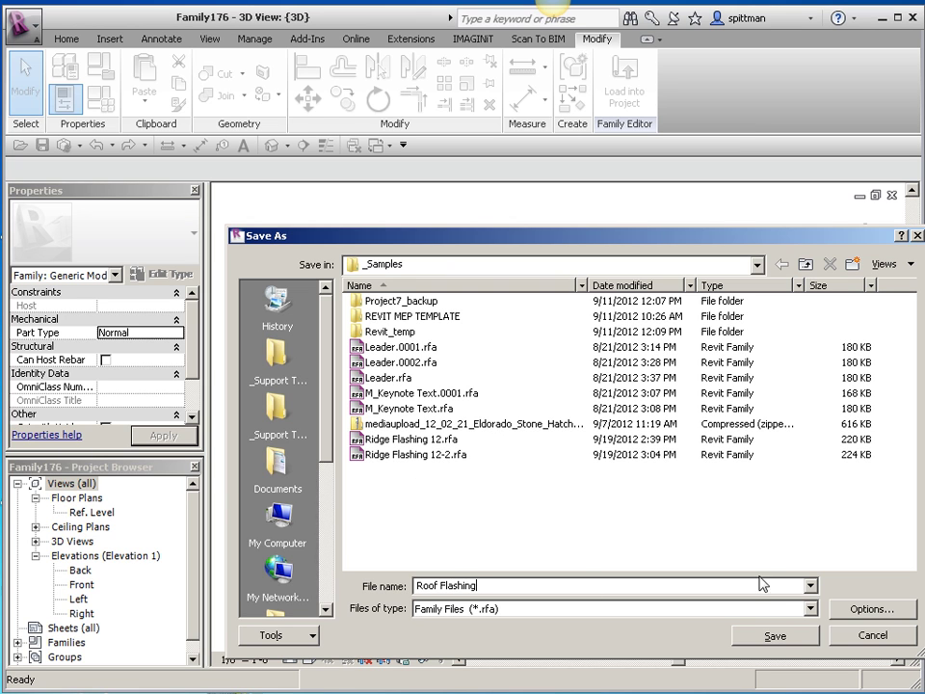
left_click(776, 637)
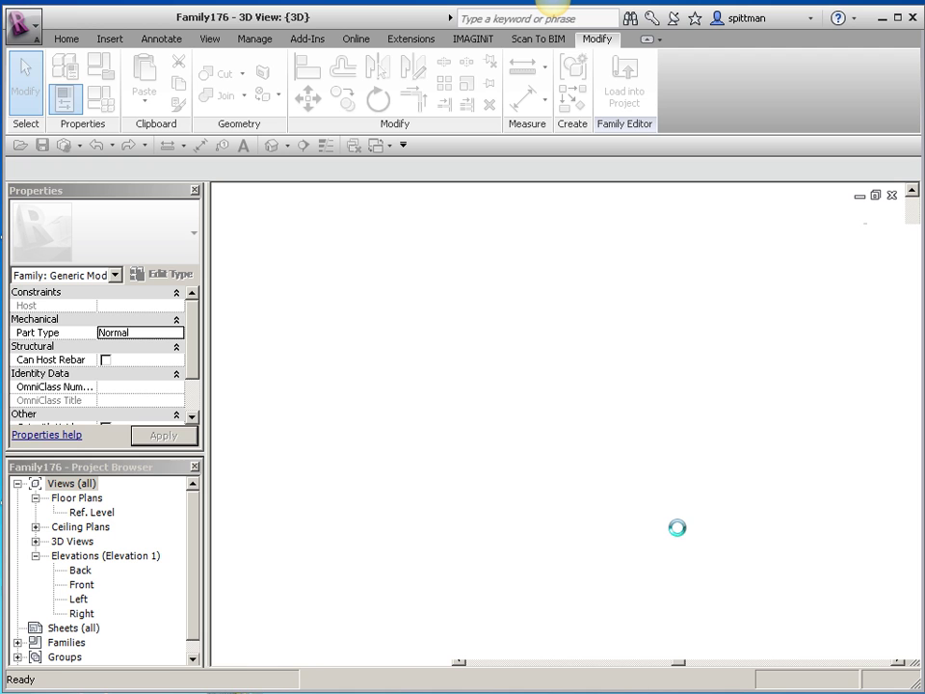
left_click(27, 33)
Create a new test project, Project4, and load the Roof Flashing family into it.
mouse_move(63, 97)
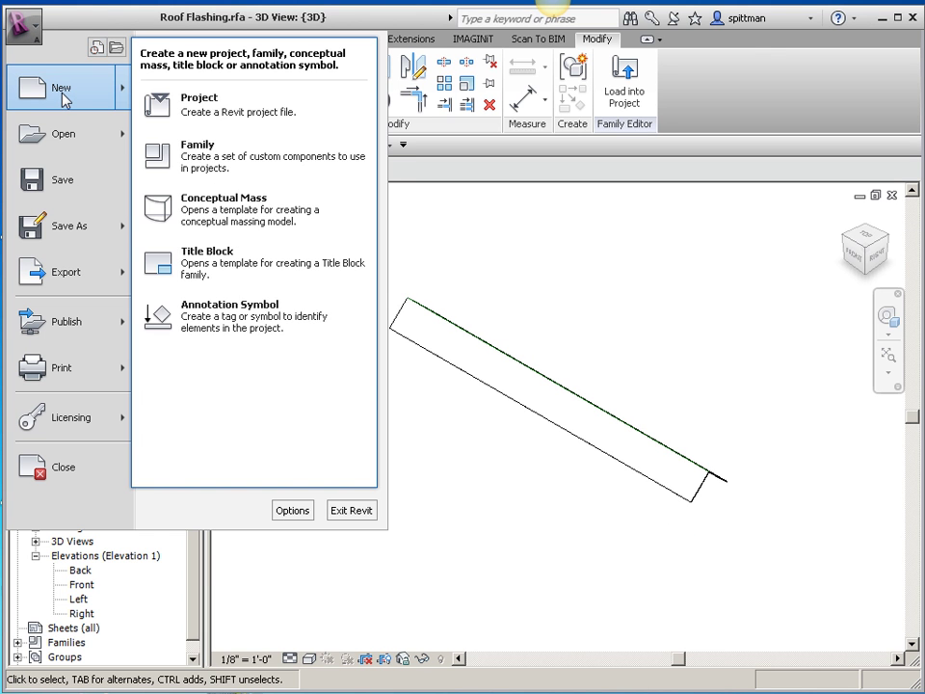
left_click(222, 108)
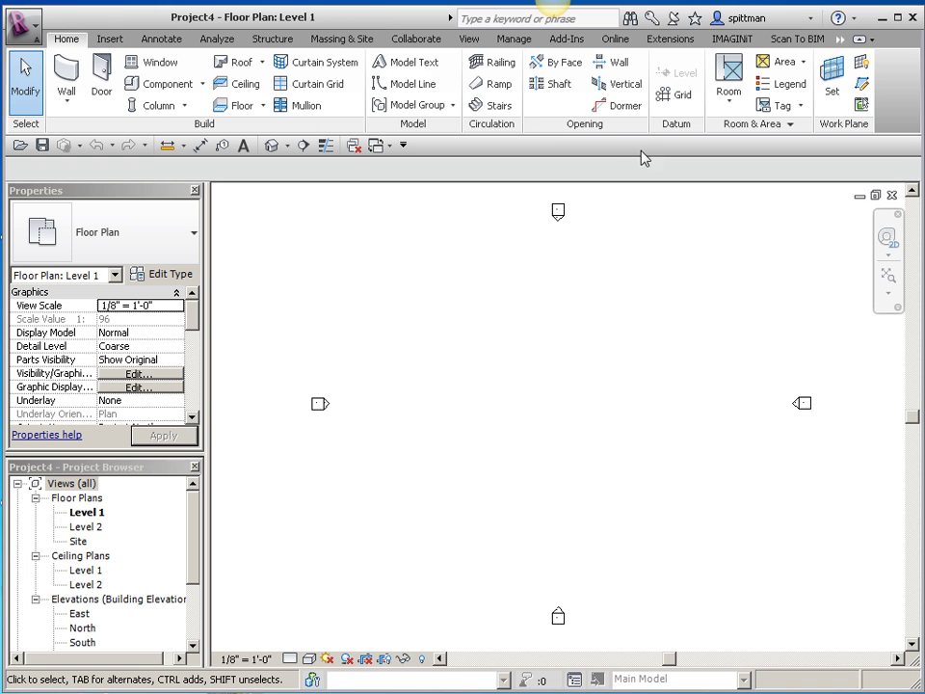
left_click(379, 146)
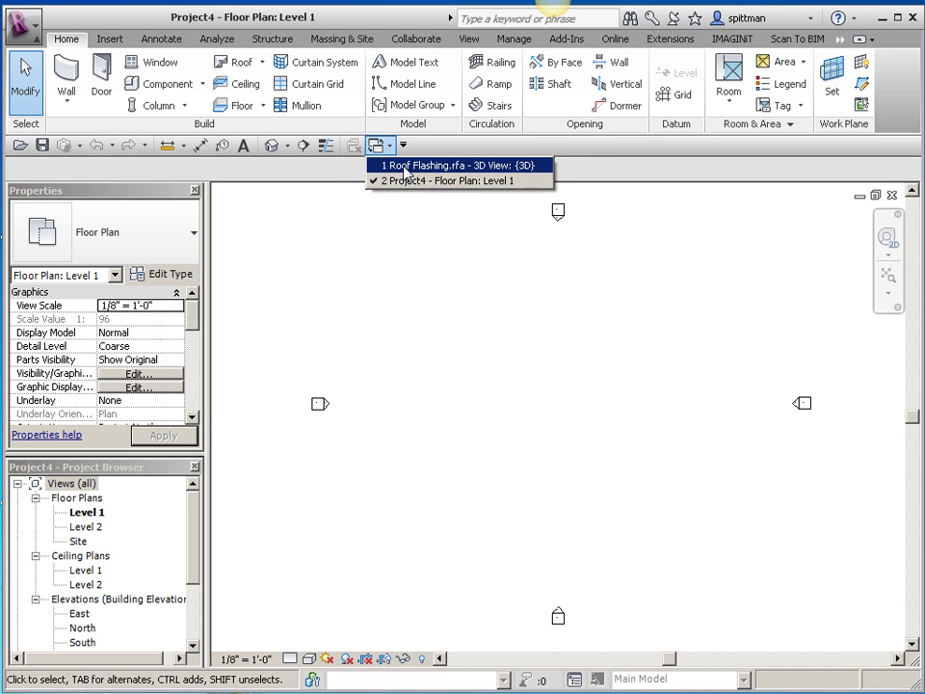
left_click(400, 166)
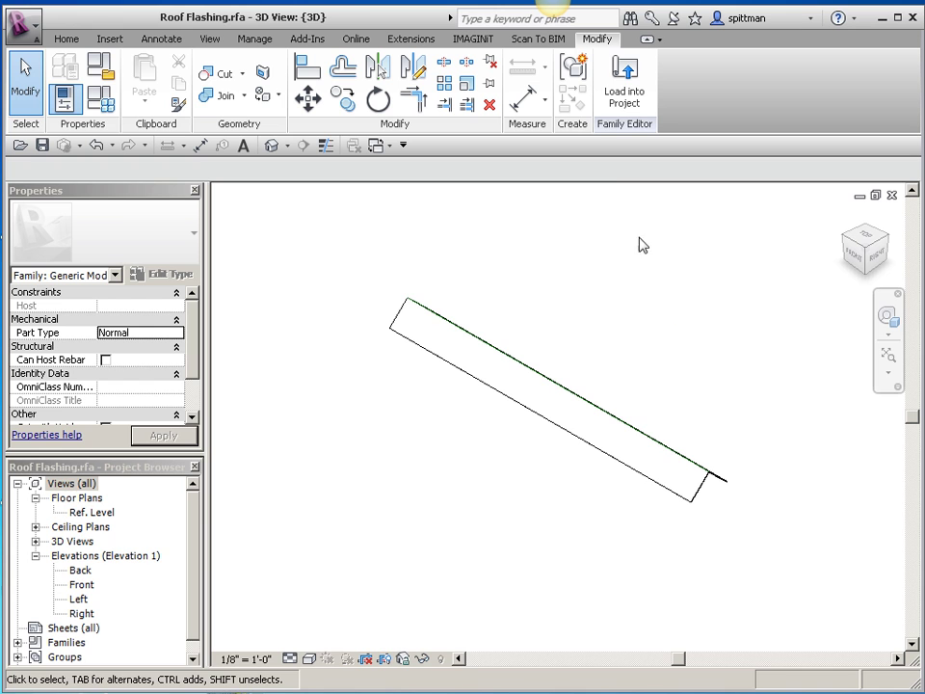
left_click(622, 100)
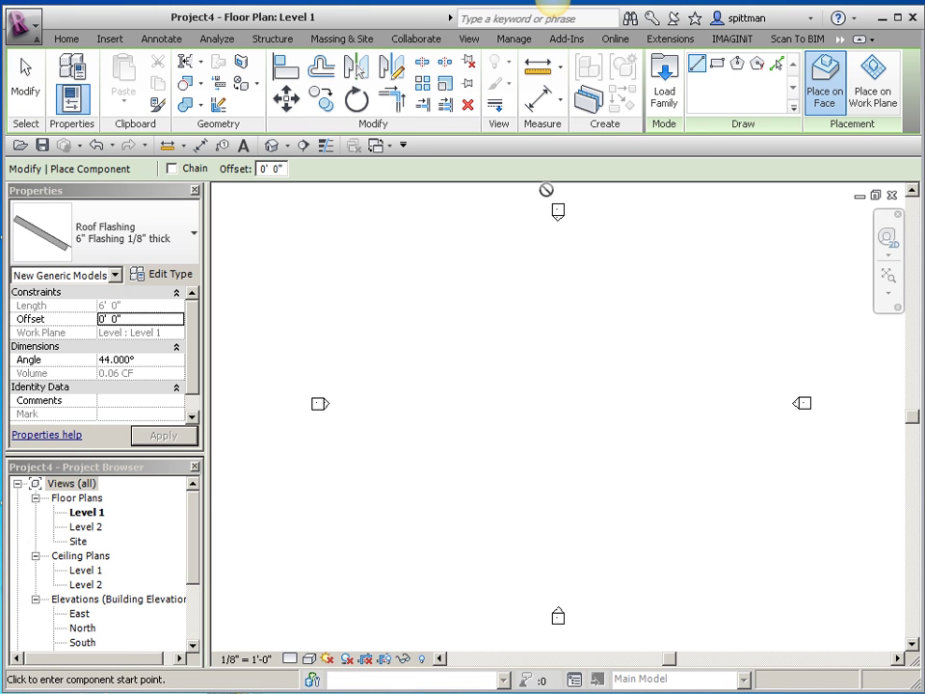
Place a 48'-6" Roof Flashing on the Level 1 work plane, then open the West elevation.
left_click(871, 77)
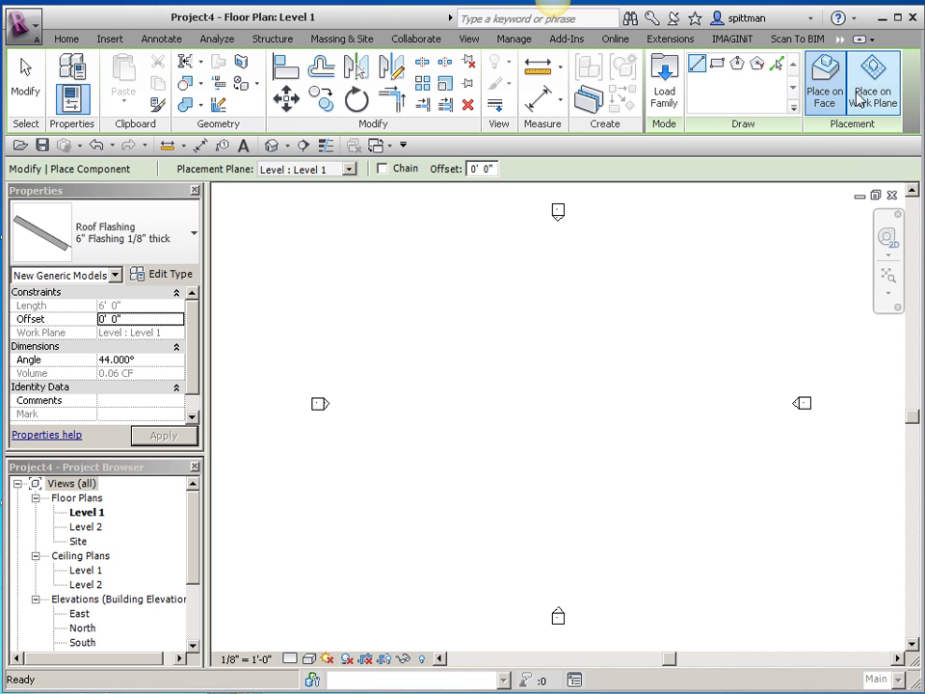
left_click(447, 421)
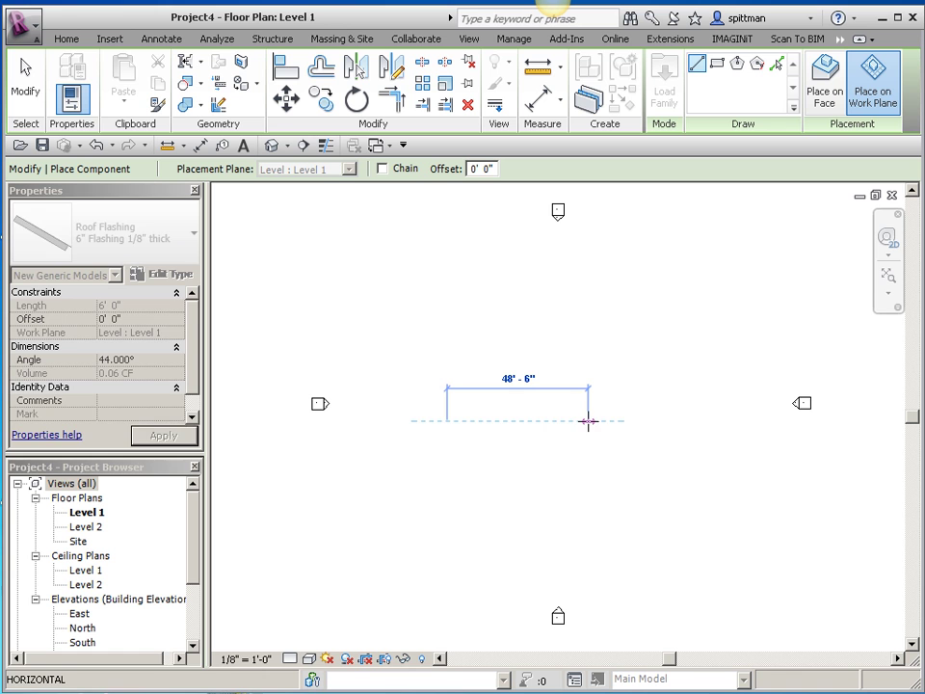
left_click(587, 421)
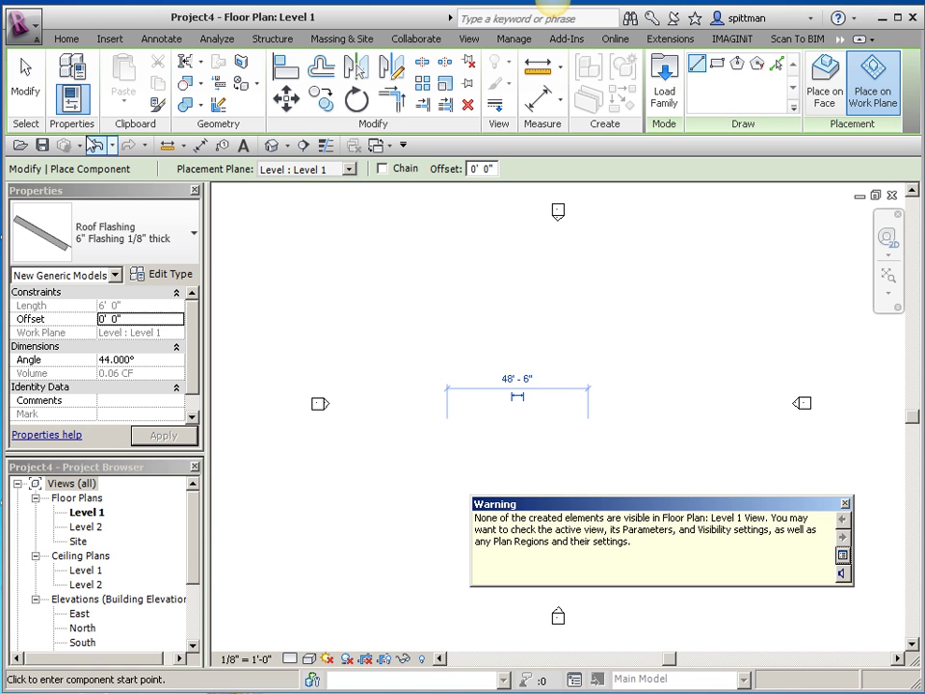
left_click(17, 85)
double_click(329, 409)
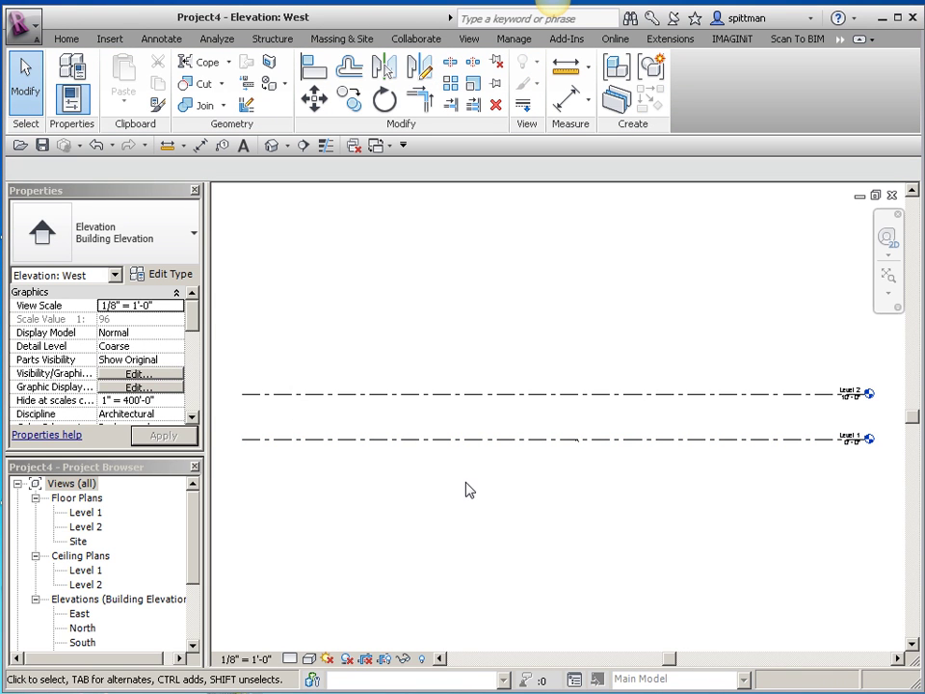
Set the view detail level to Medium and switch to the default 3D view.
left_click(290, 659)
left_click(309, 621)
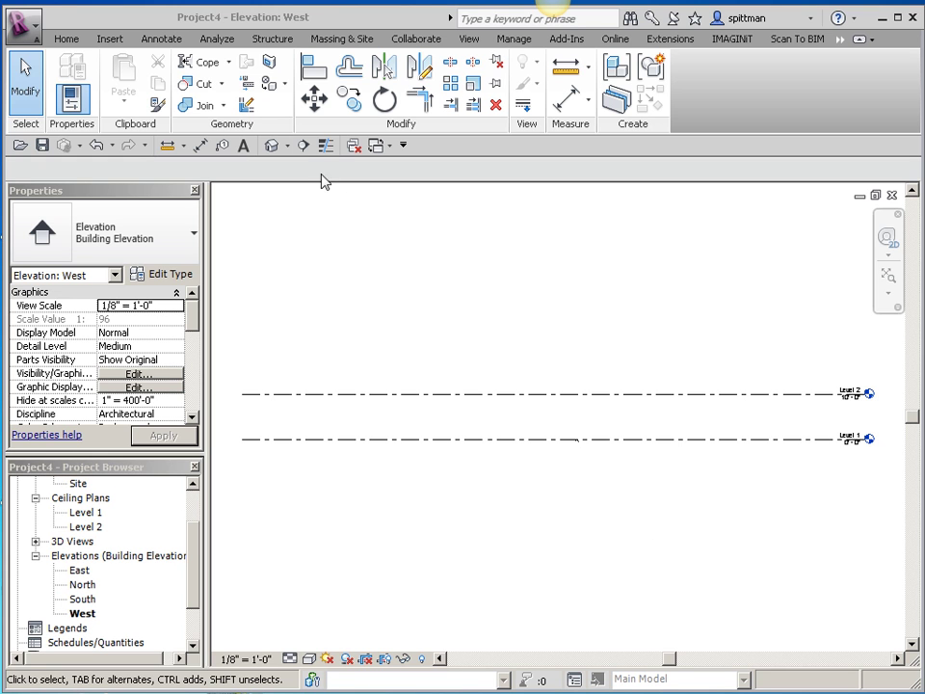
left_click(273, 145)
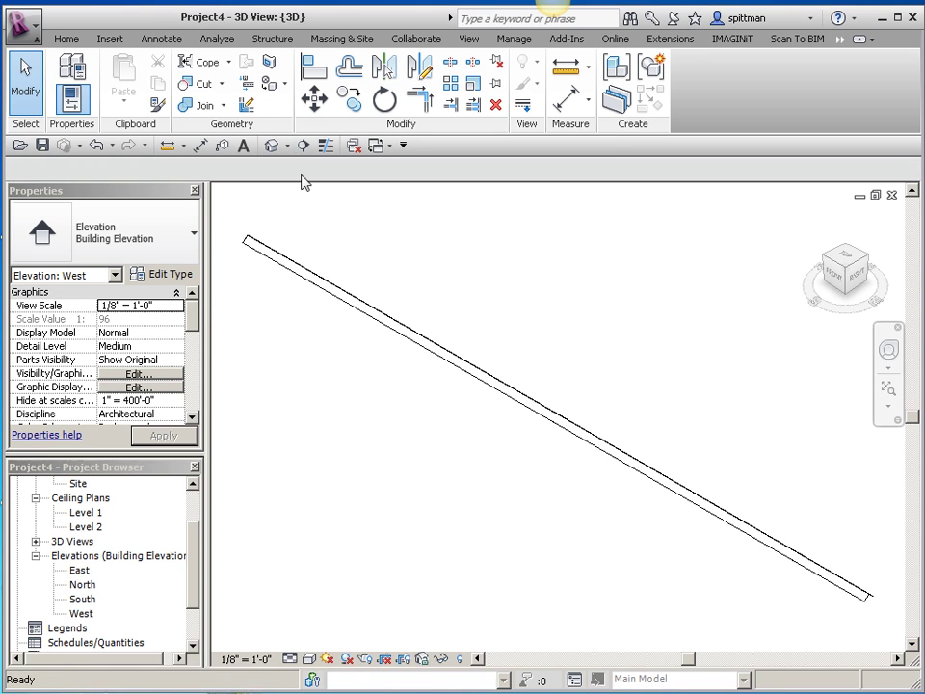
Change the placed flashing's Angle from 44° to 33° and zoom in on its end.
left_click(488, 386)
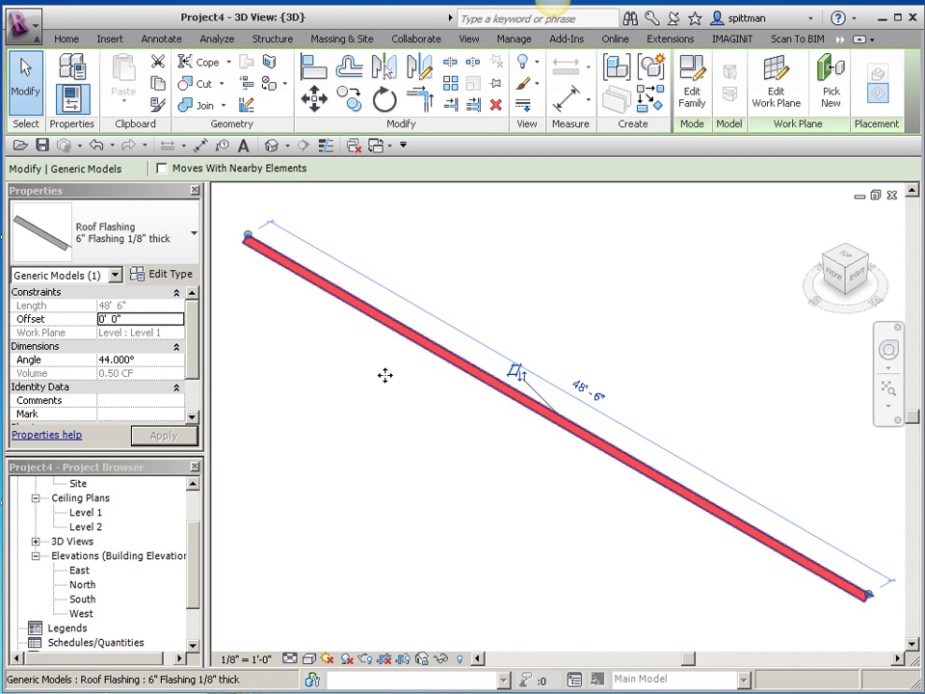
left_click(146, 362)
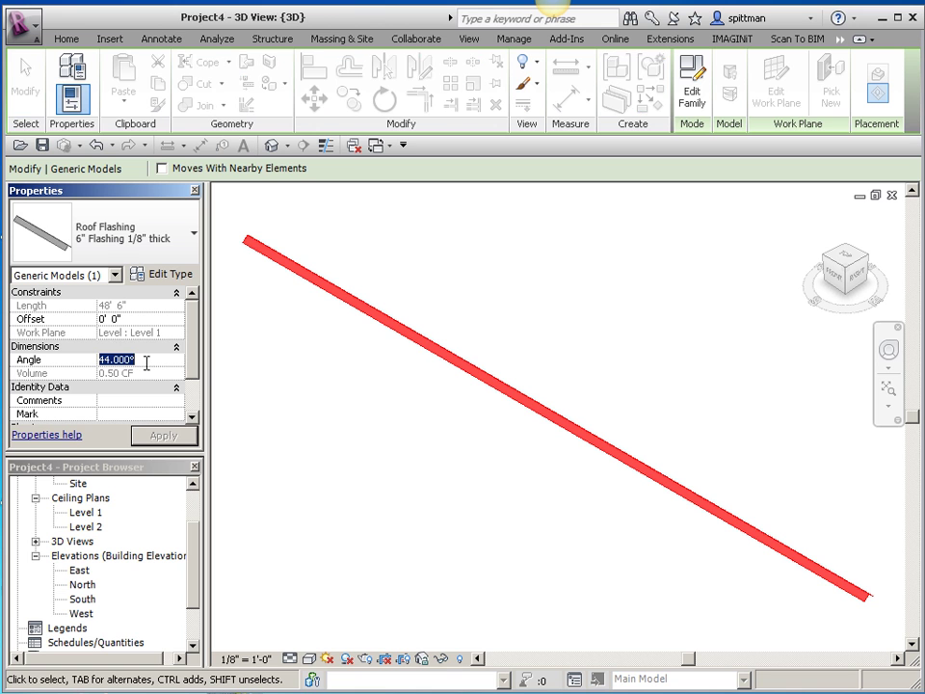
type("33")
left_click(399, 479)
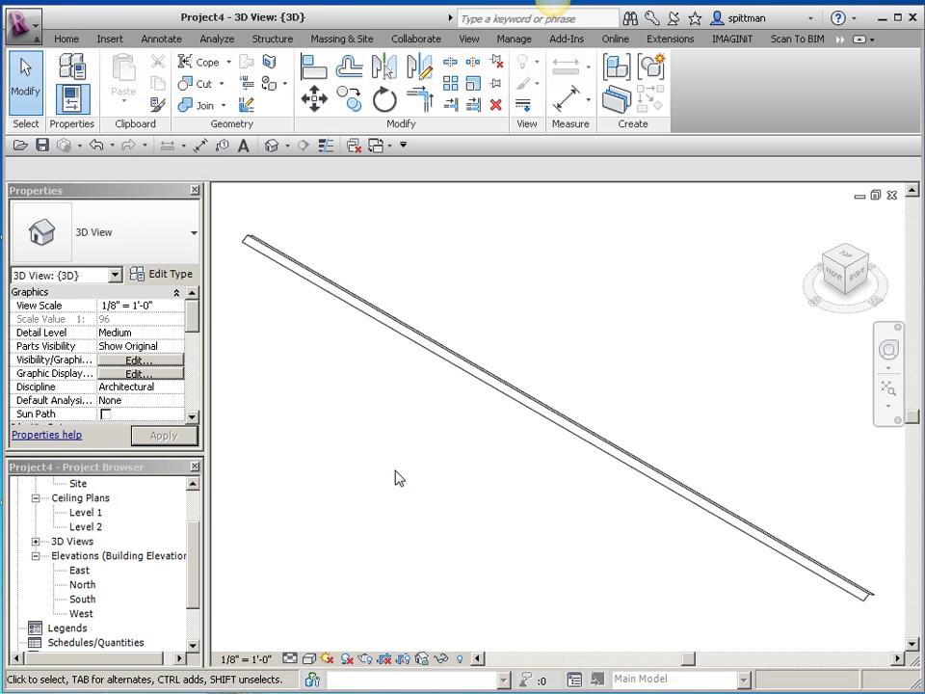
middle_click_drag(824, 609, 598, 553)
scroll(598, 553, "up", 2)
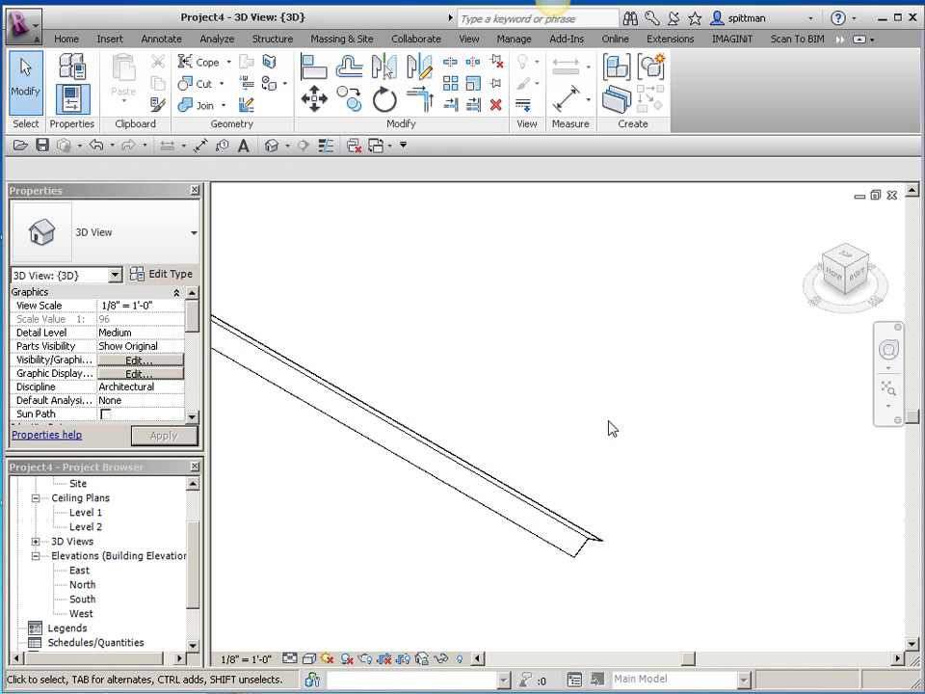
In Roof Flashing.rfa, change the family category from Generic Models to Structural Framing.
left_click(378, 146)
left_click(424, 166)
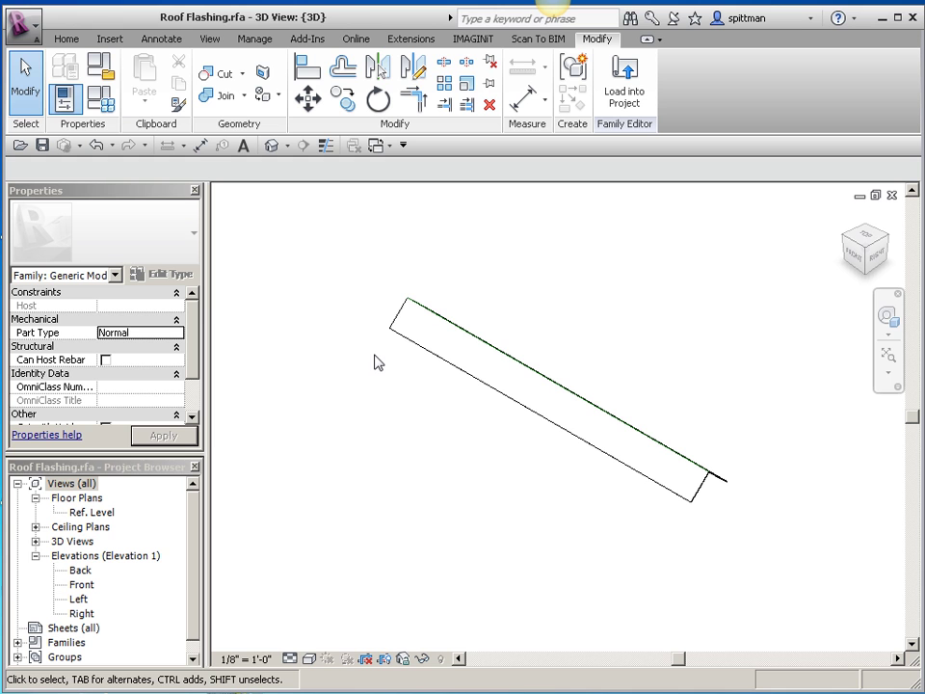
left_click(101, 65)
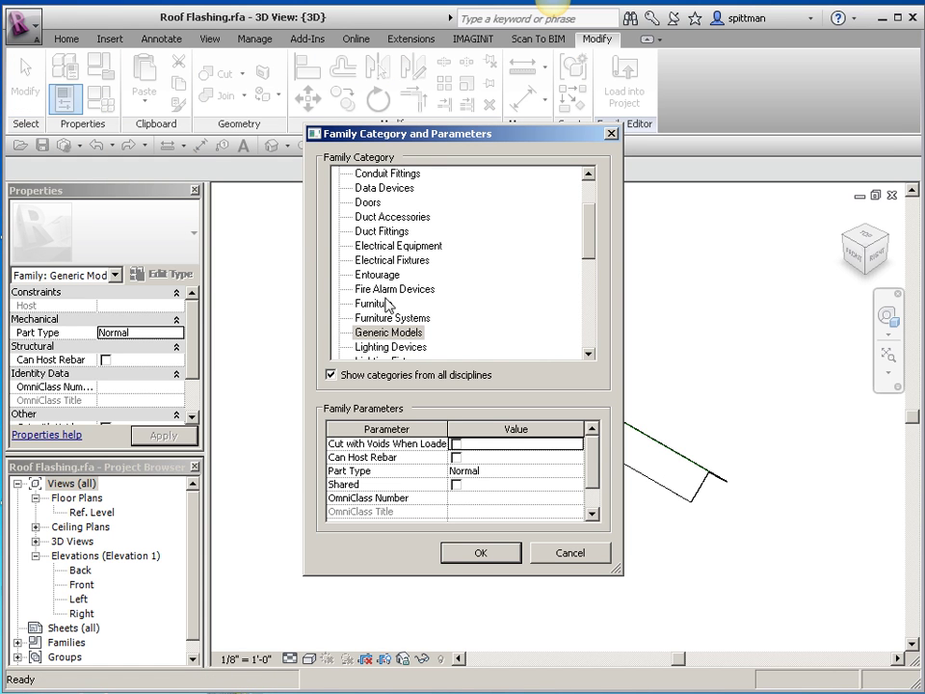
left_click_drag(588, 255, 589, 343)
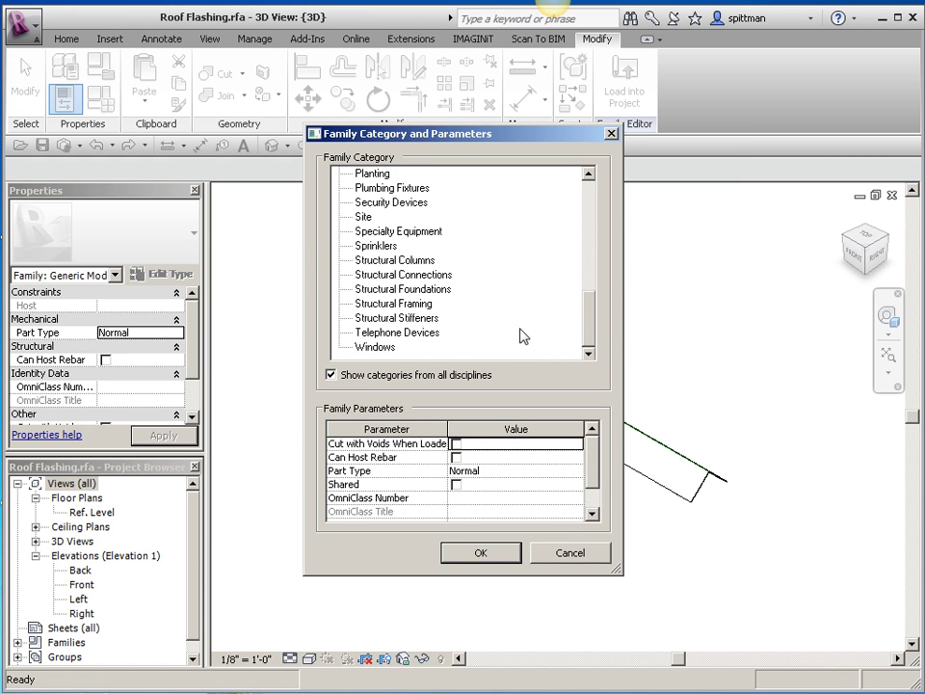
left_click(395, 303)
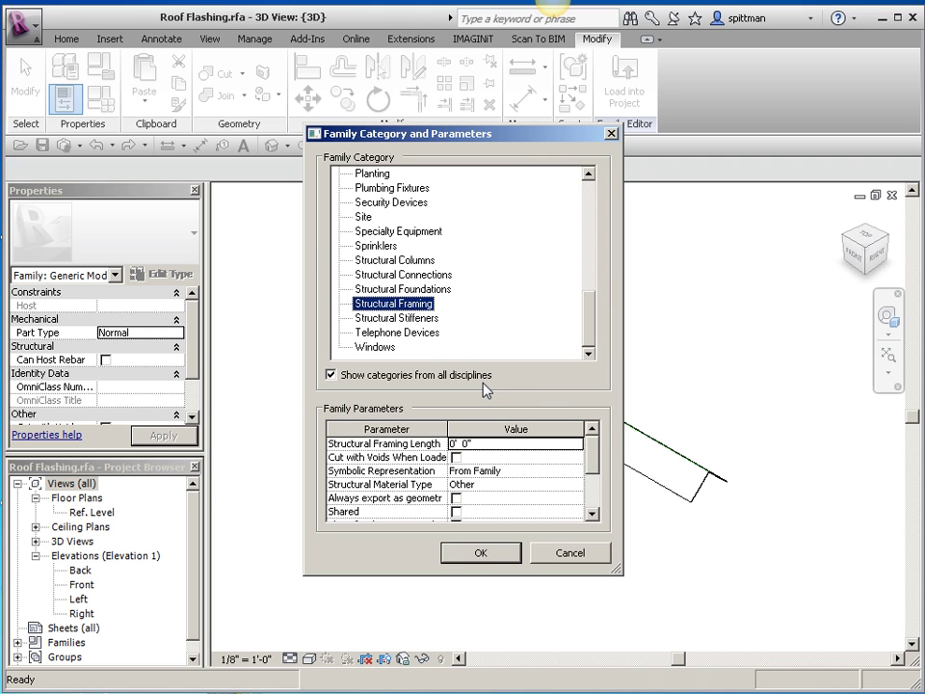
left_click(474, 552)
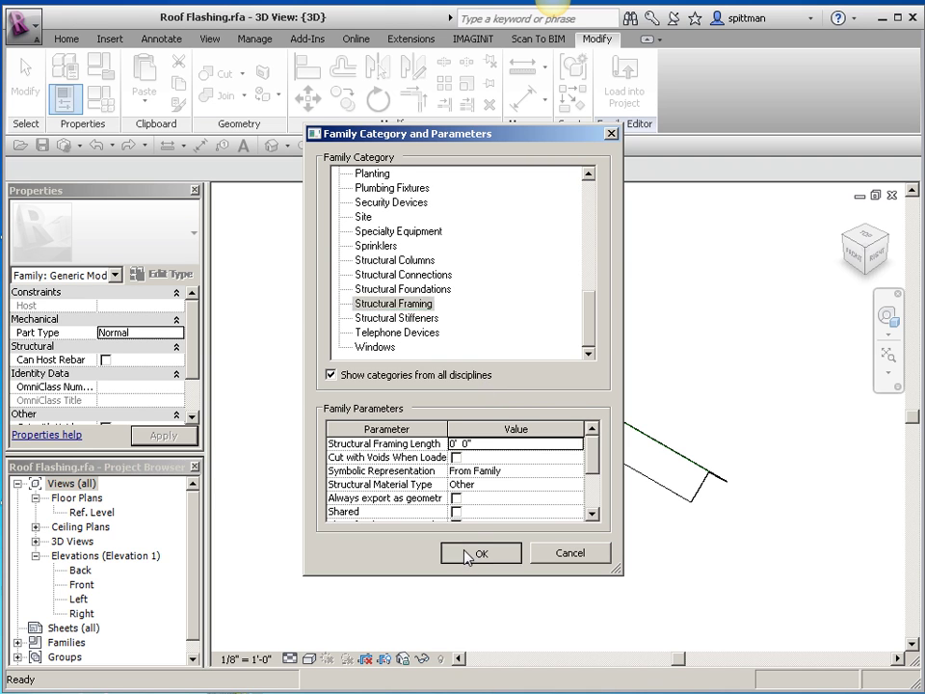
Reload Roof Flashing into Project4, overwriting the existing version and parameter values, then open Level 1.
left_click(626, 96)
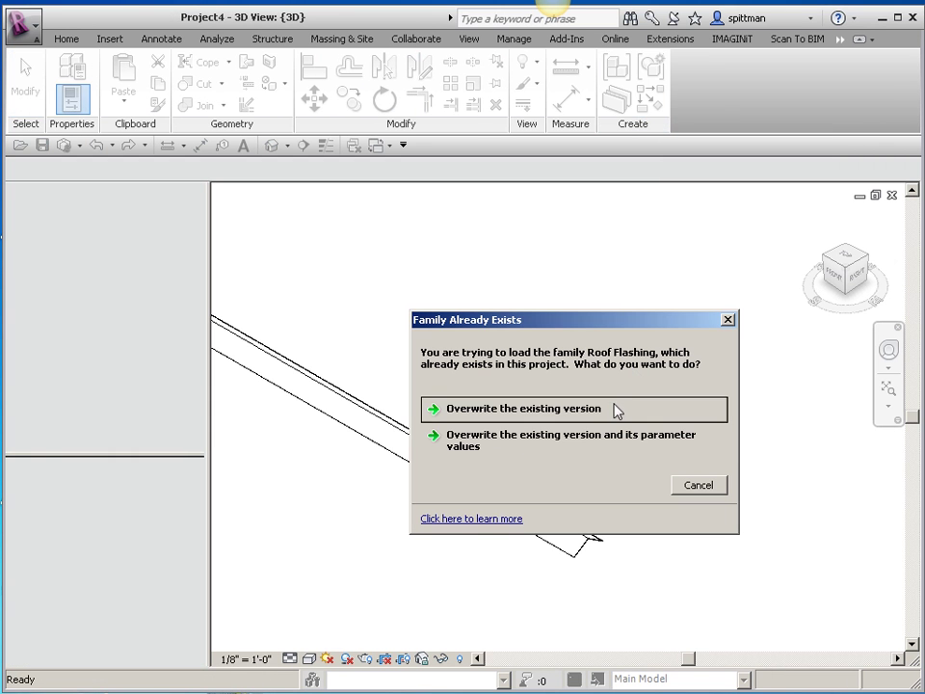
left_click(547, 441)
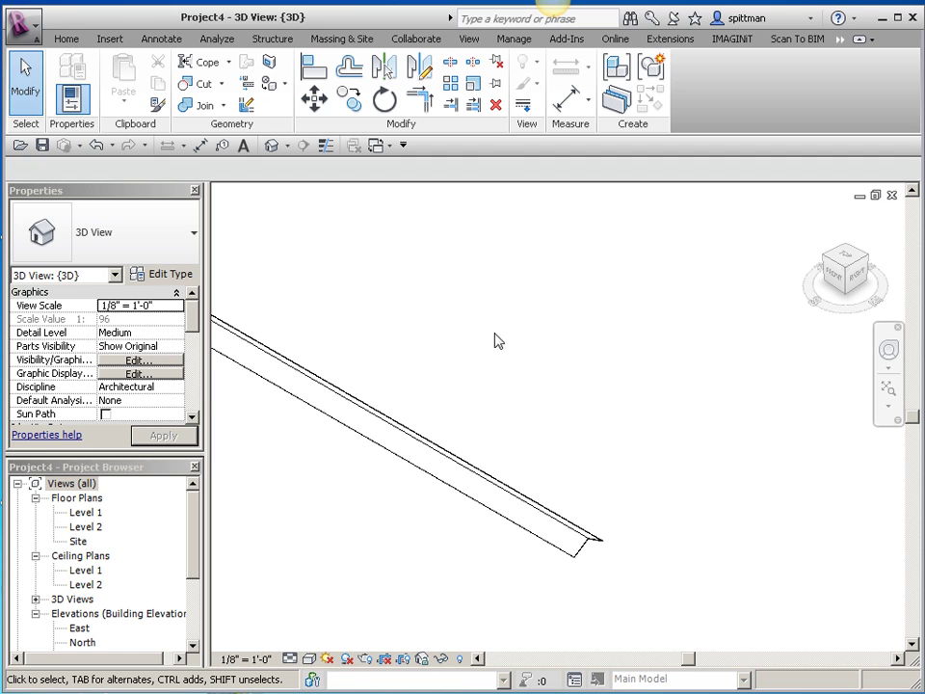
double_click(82, 513)
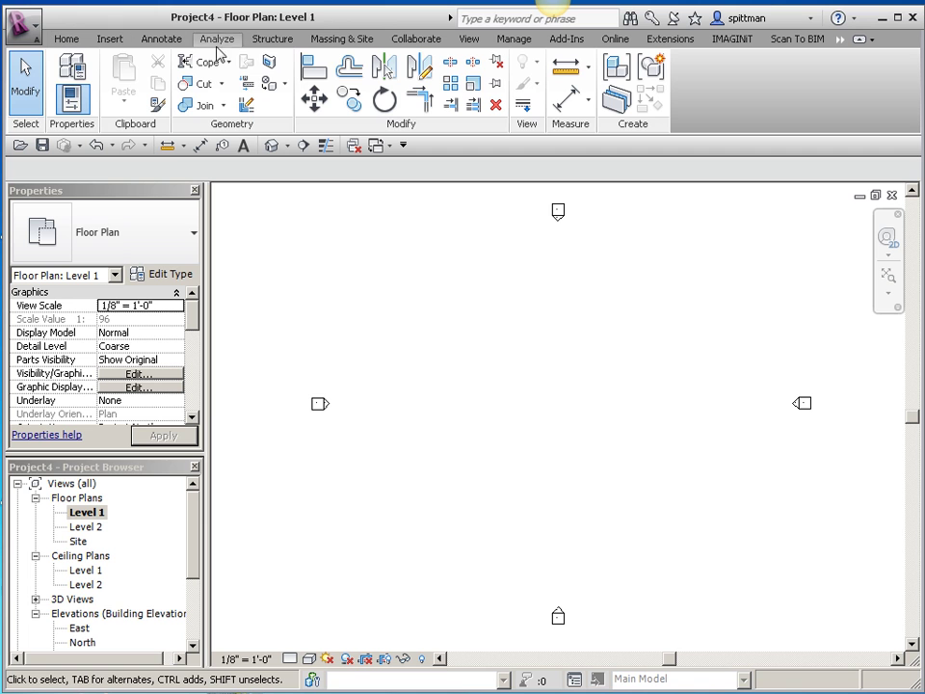
Place a 63'-0" beam of type Roof Flashing 6" Flashing 1/8" thick on Level 1.
left_click(270, 40)
left_click(63, 91)
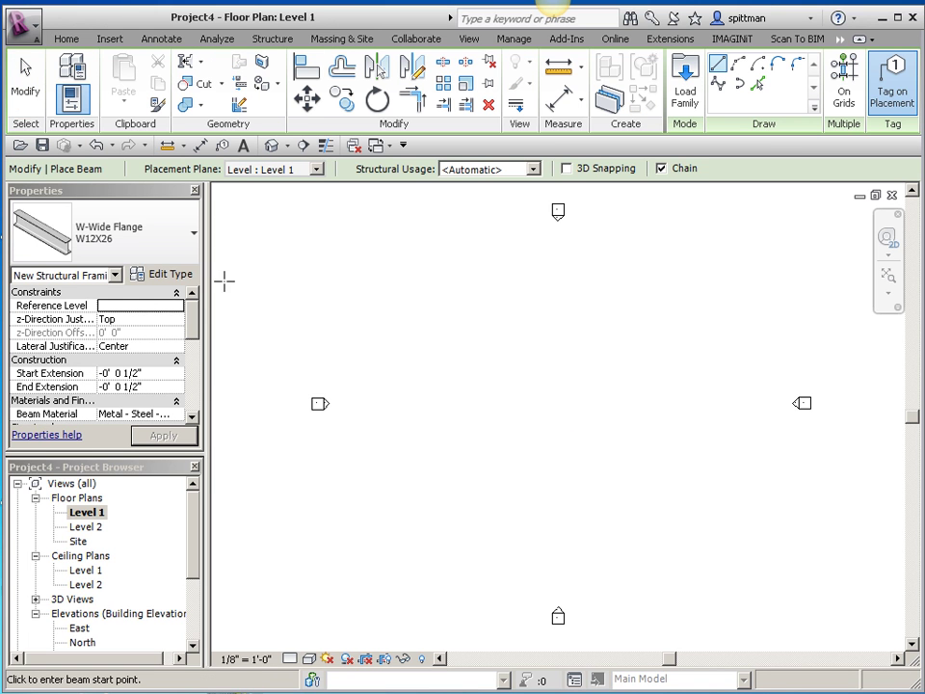
left_click(192, 233)
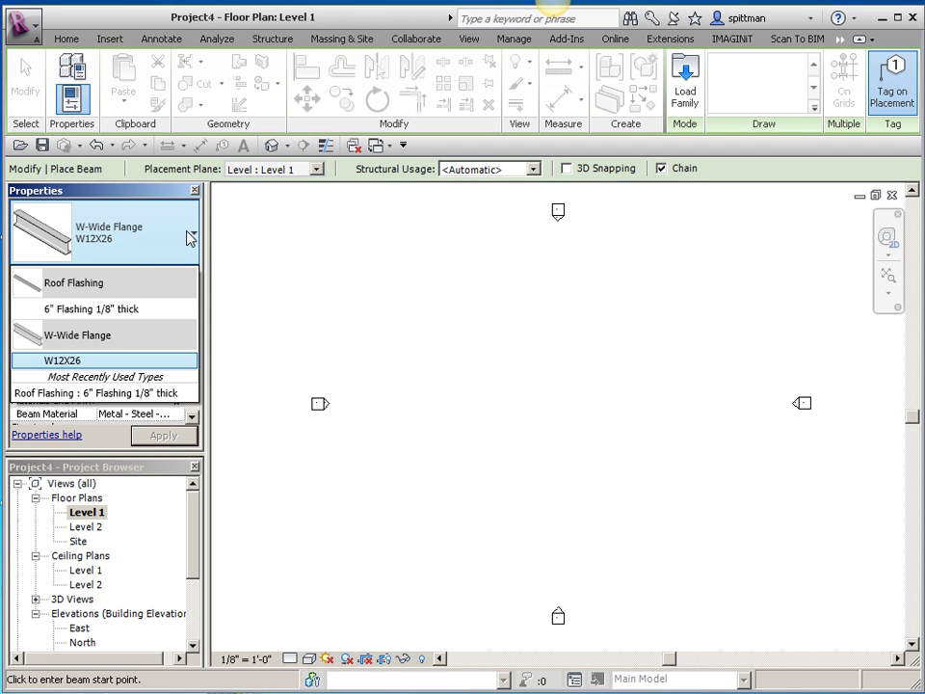
left_click(116, 309)
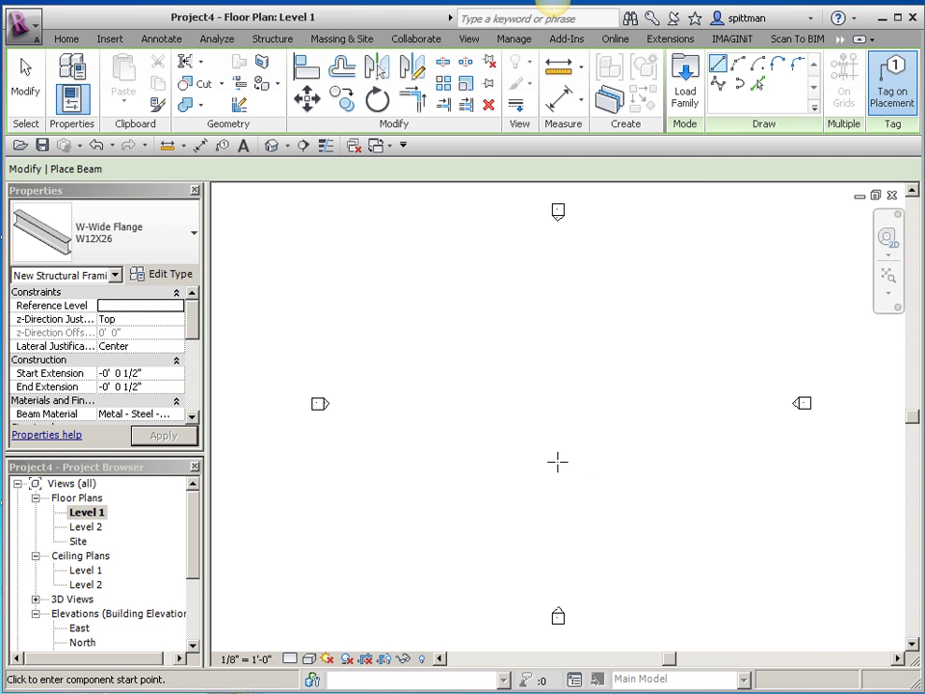
left_click(451, 412)
left_click(634, 411)
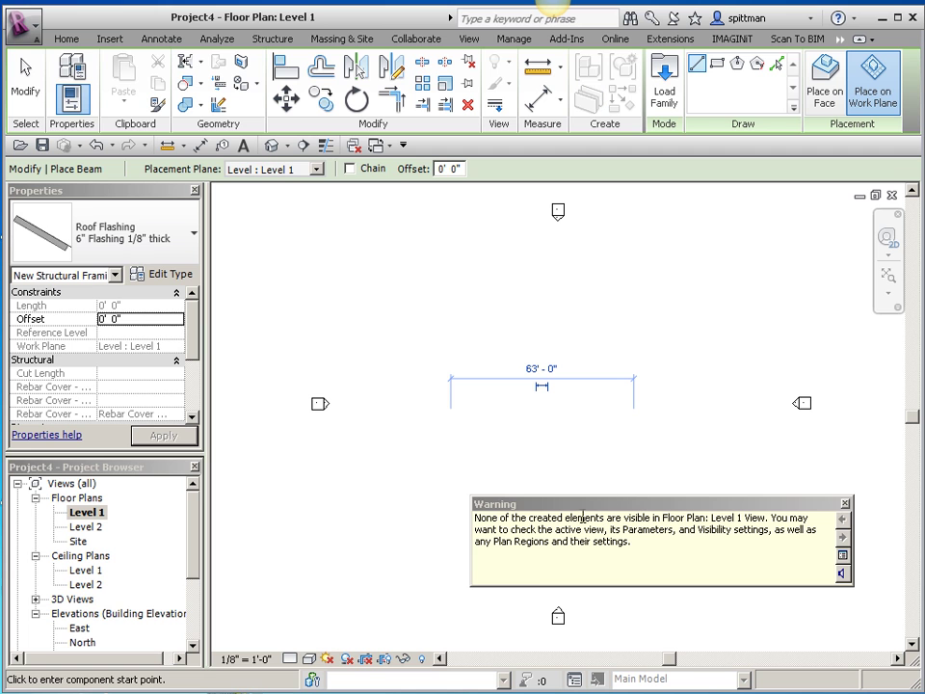
Switch to the default 3D view, discarding an accidentally started extra beam.
left_click(271, 147)
left_click(592, 302)
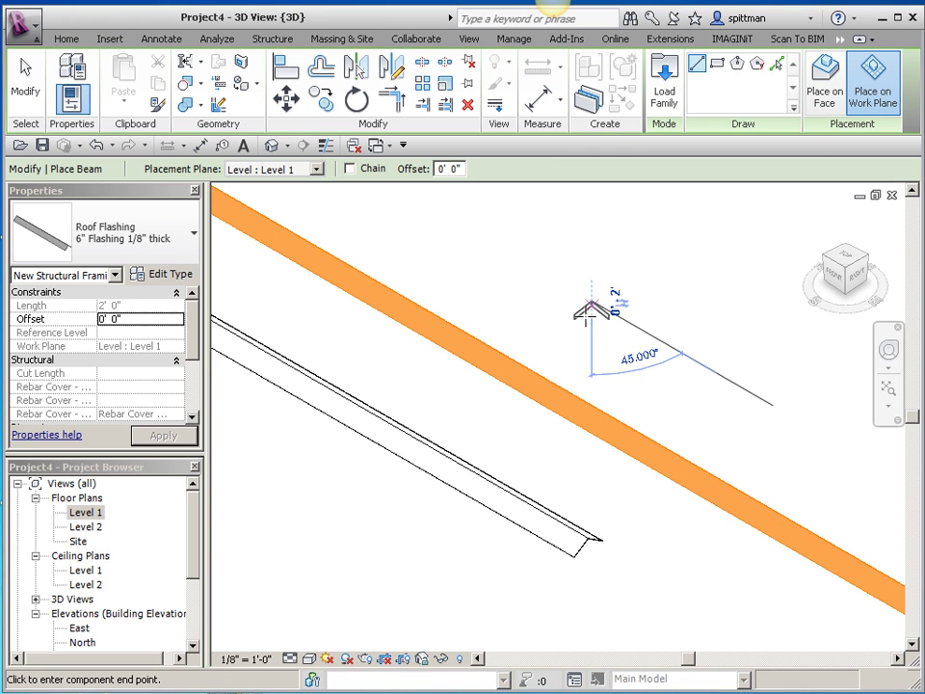
left_click(611, 327)
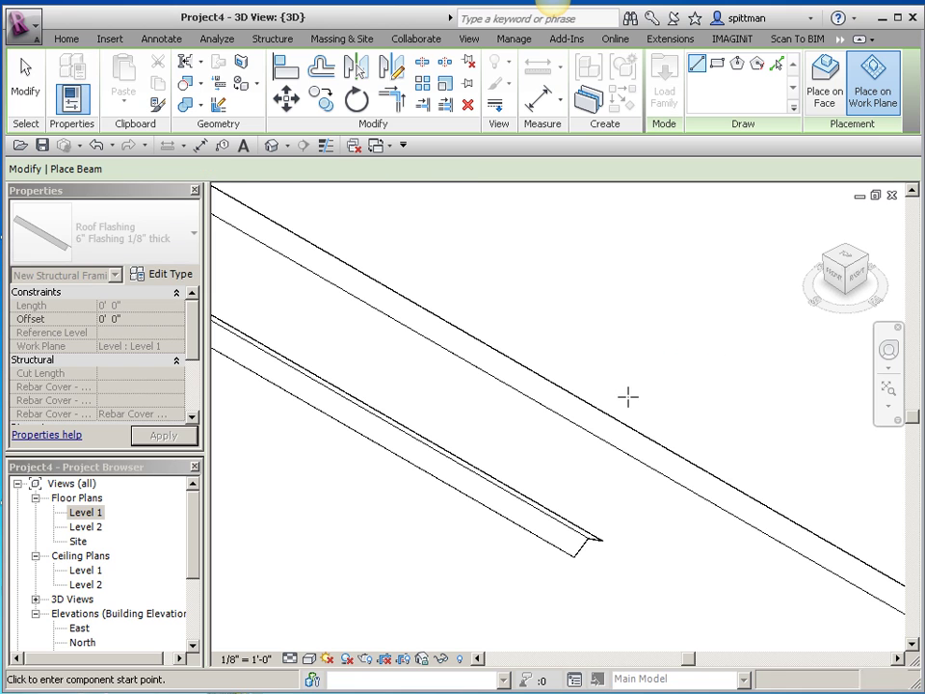